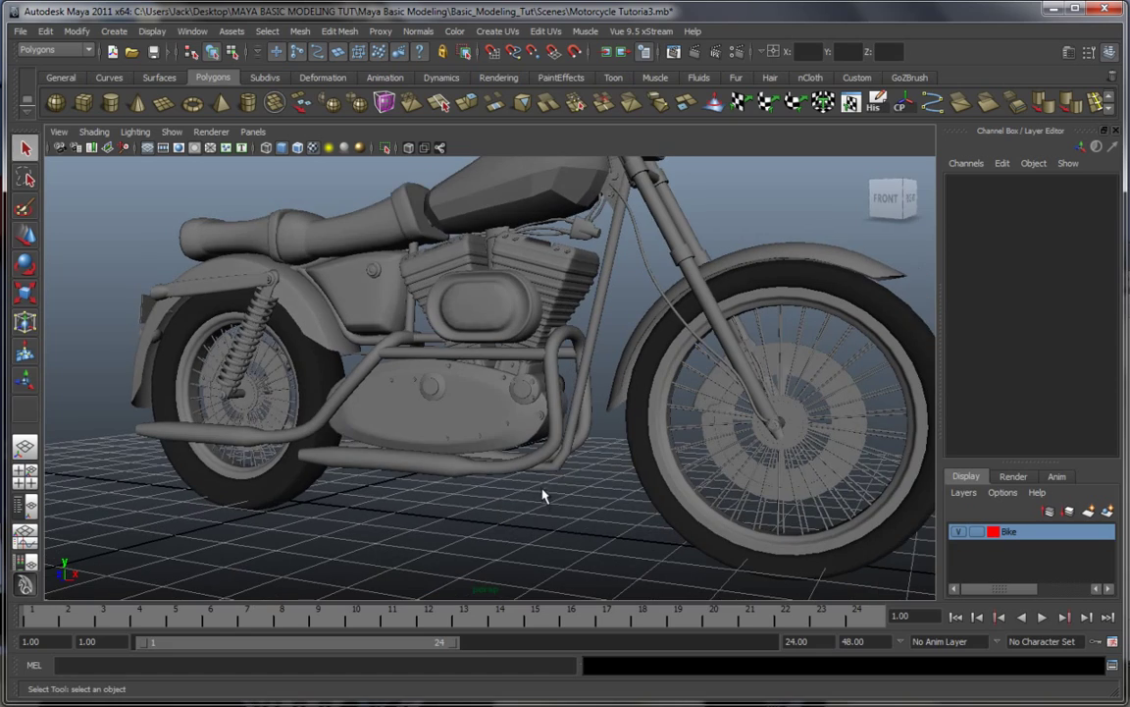
Step: Show the Hypershade beside the perspective view of the motorcycle and create a new Blinn material
alt+right_drag(547, 490, 569, 488)
alt+drag(569, 488, 595, 473)
alt+middle_drag(596, 473, 613, 432)
mouse_move(436, 404)
alt+mouse_down()
mouse_move(396, 411)
mouse_move(416, 397)
alt+mouse_up()
click(29, 563)
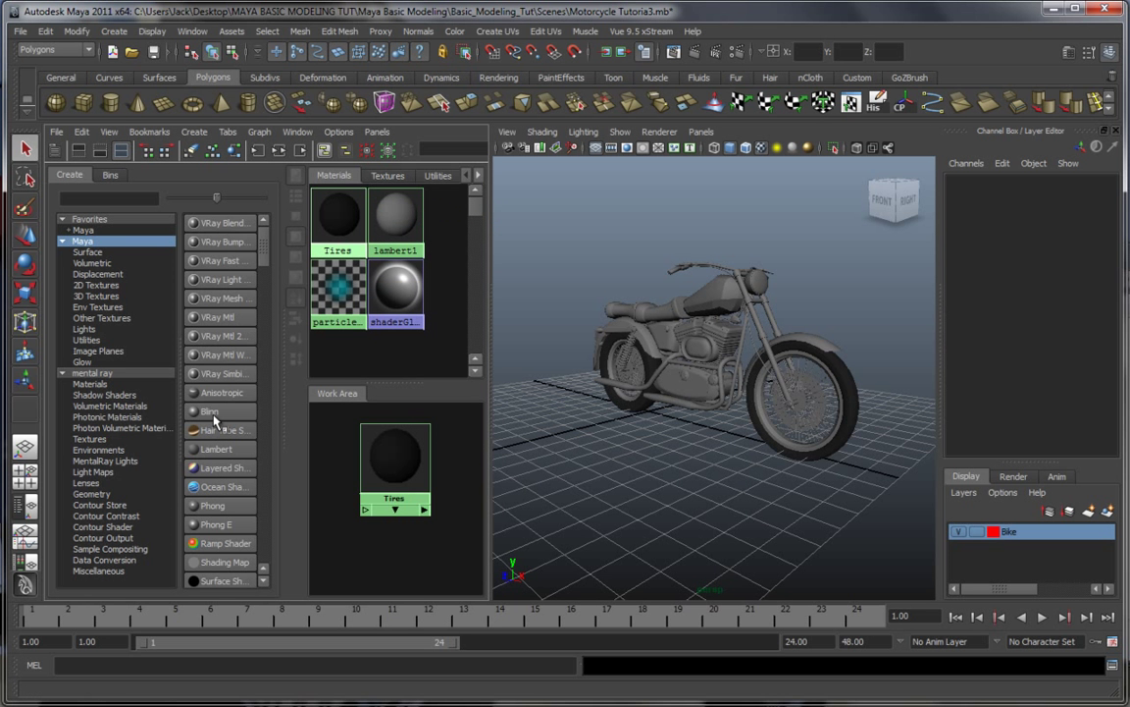
click(213, 411)
drag(457, 468, 394, 451)
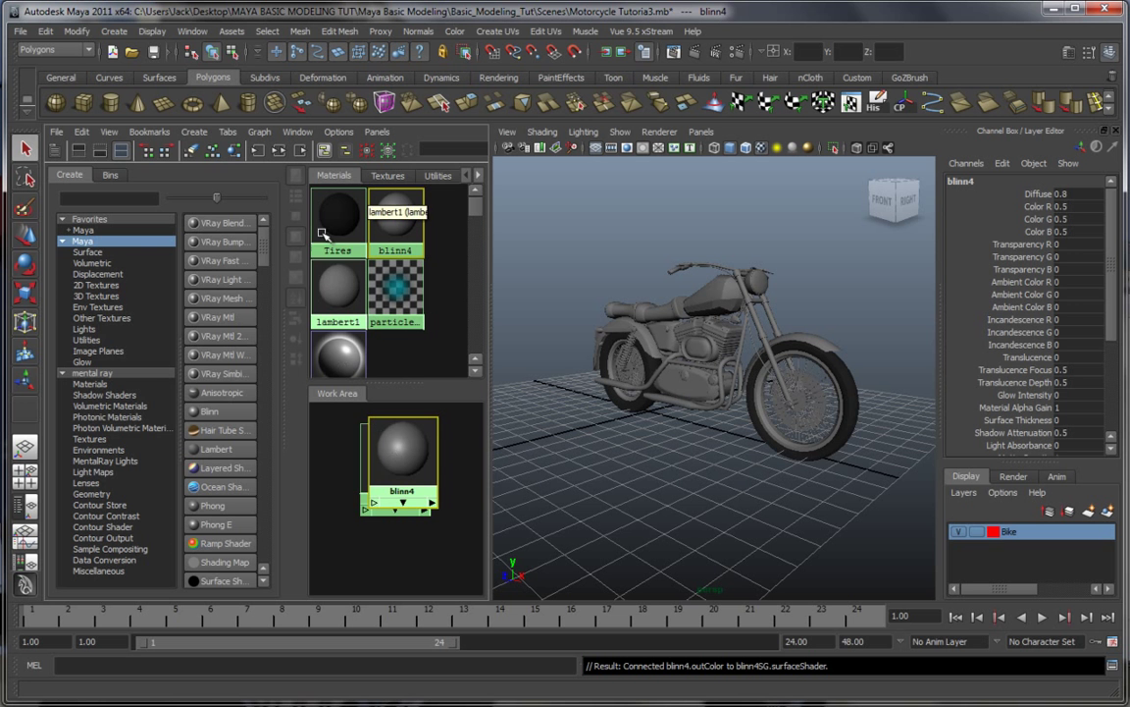
Step: Graph only the new Blinn material in the work area and place its node near the middle
click(259, 151)
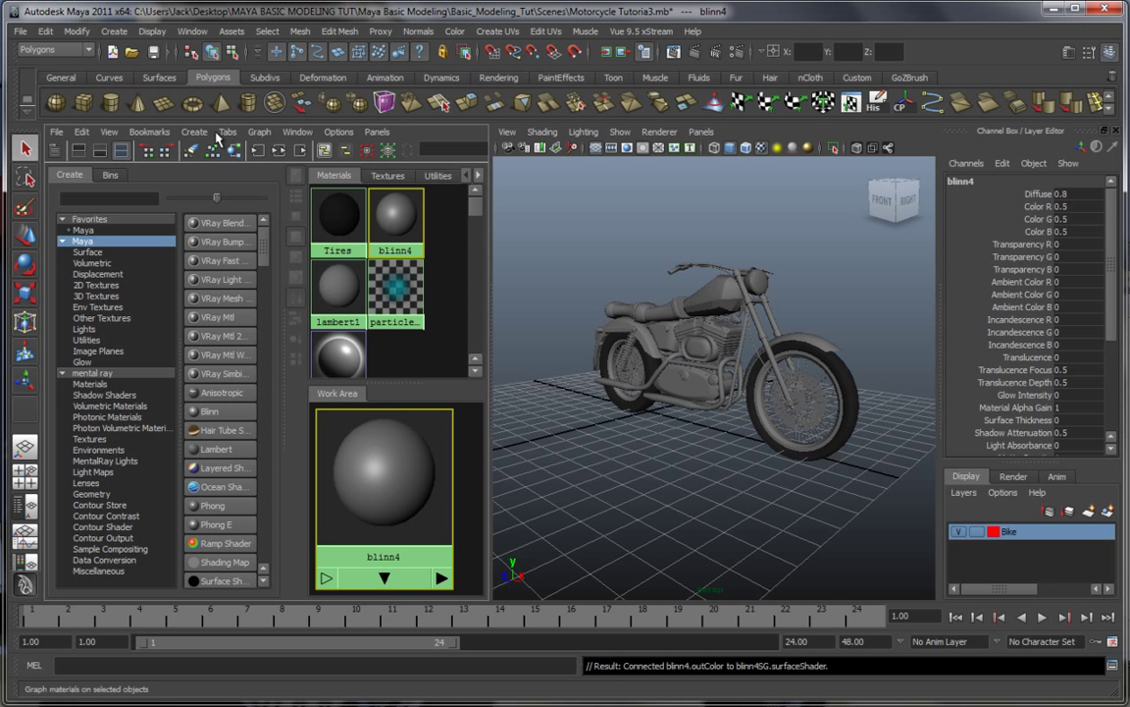
scroll(382, 491, down, 2)
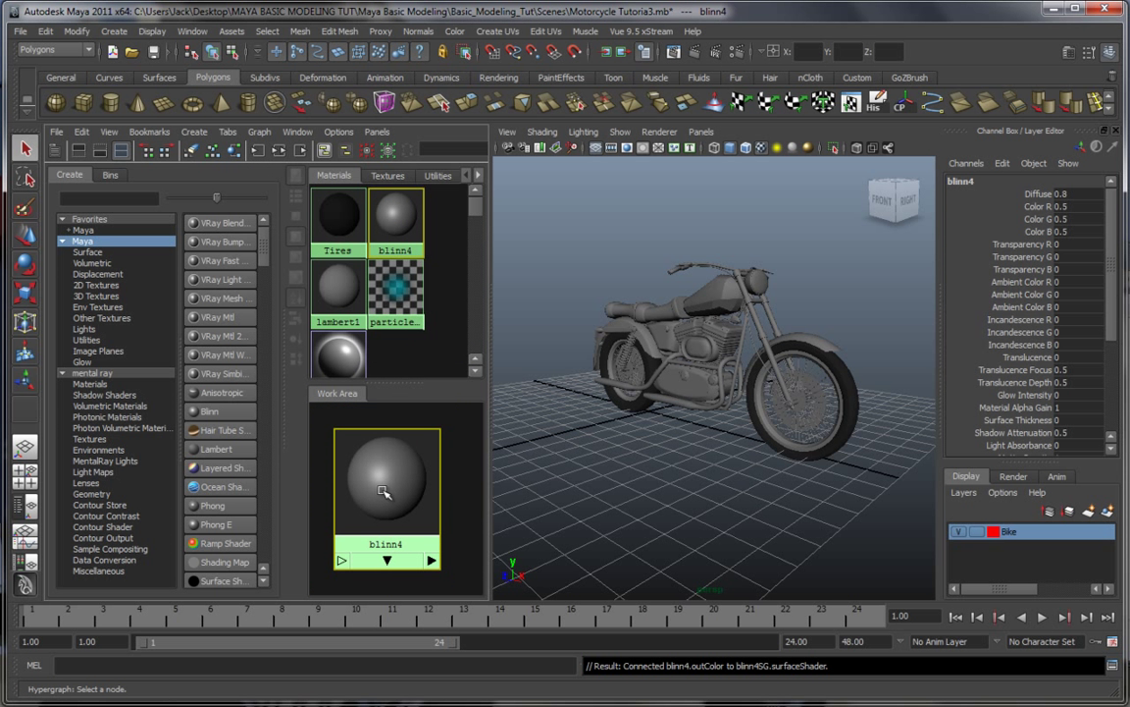
drag(387, 483, 409, 480)
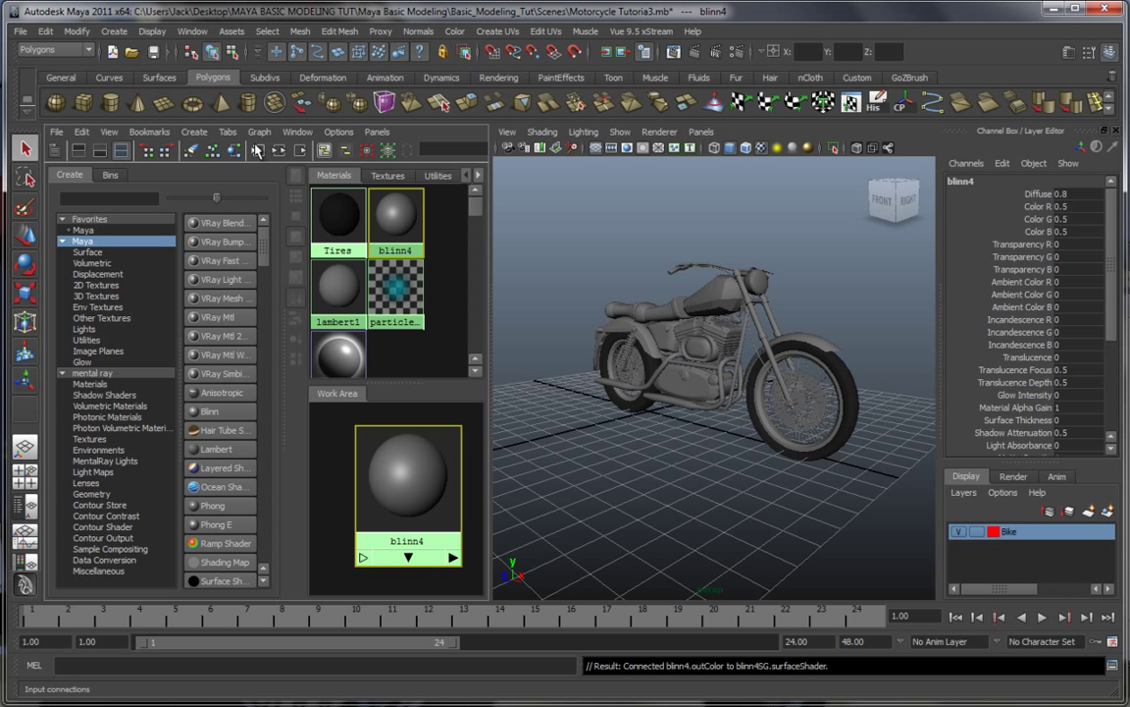
Step: Show only the Hypershade's top tabs, only its bottom tabs, and both sets together again
click(80, 154)
click(99, 151)
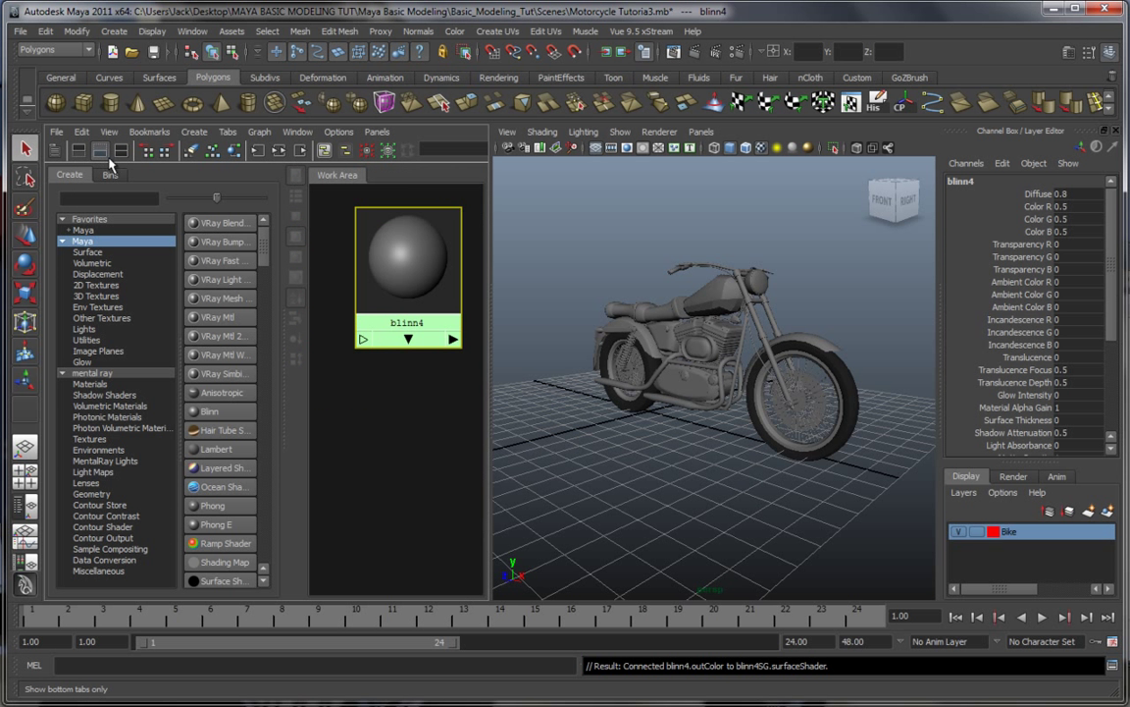
click(121, 152)
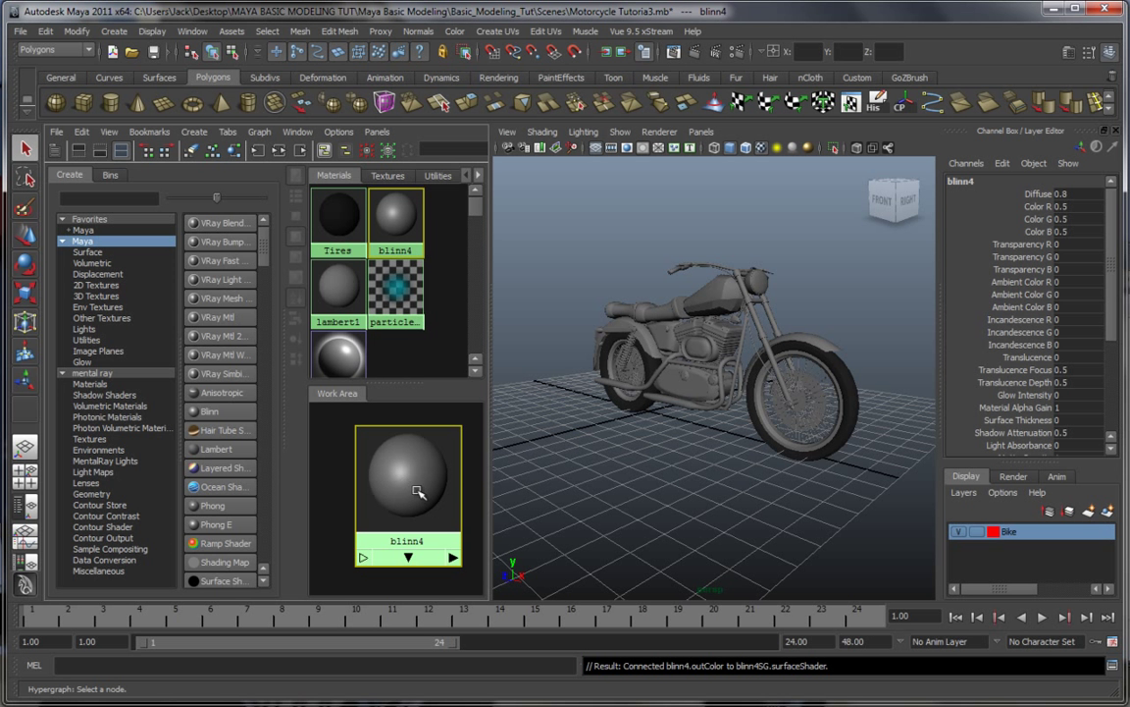
Step: Rename the new Blinn material as Chrome and bring its common material attributes into view
double_click(392, 486)
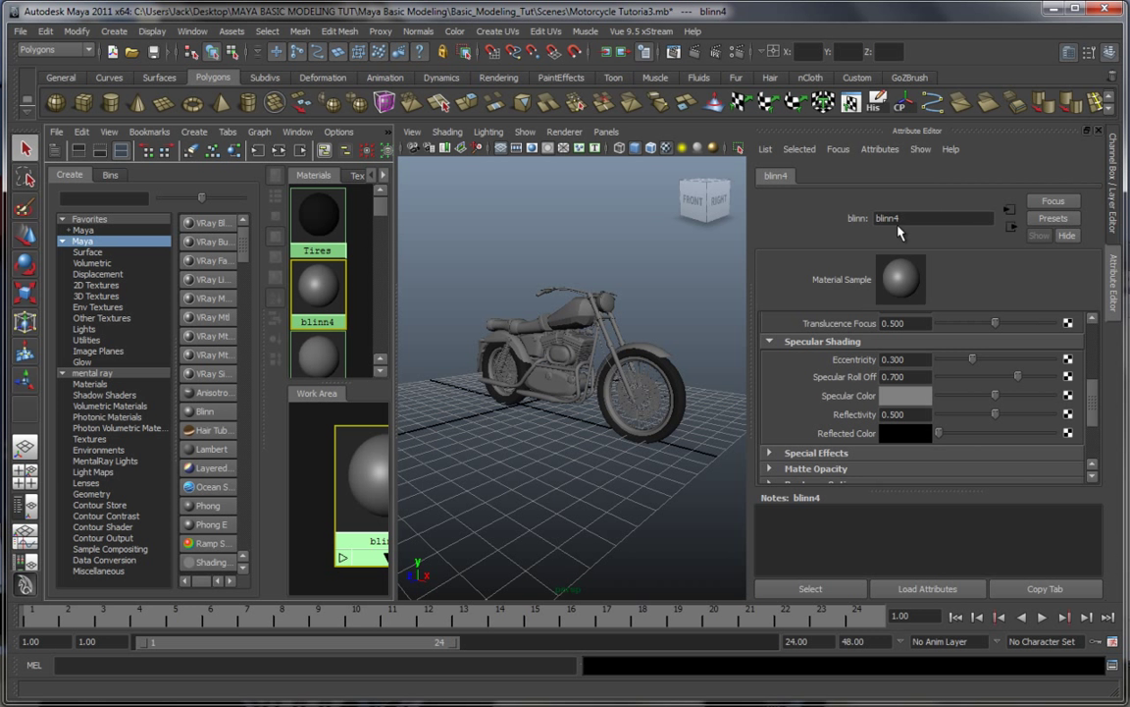
drag(951, 222, 835, 222)
text(Chrome)
key(Return)
drag(1095, 411, 1095, 355)
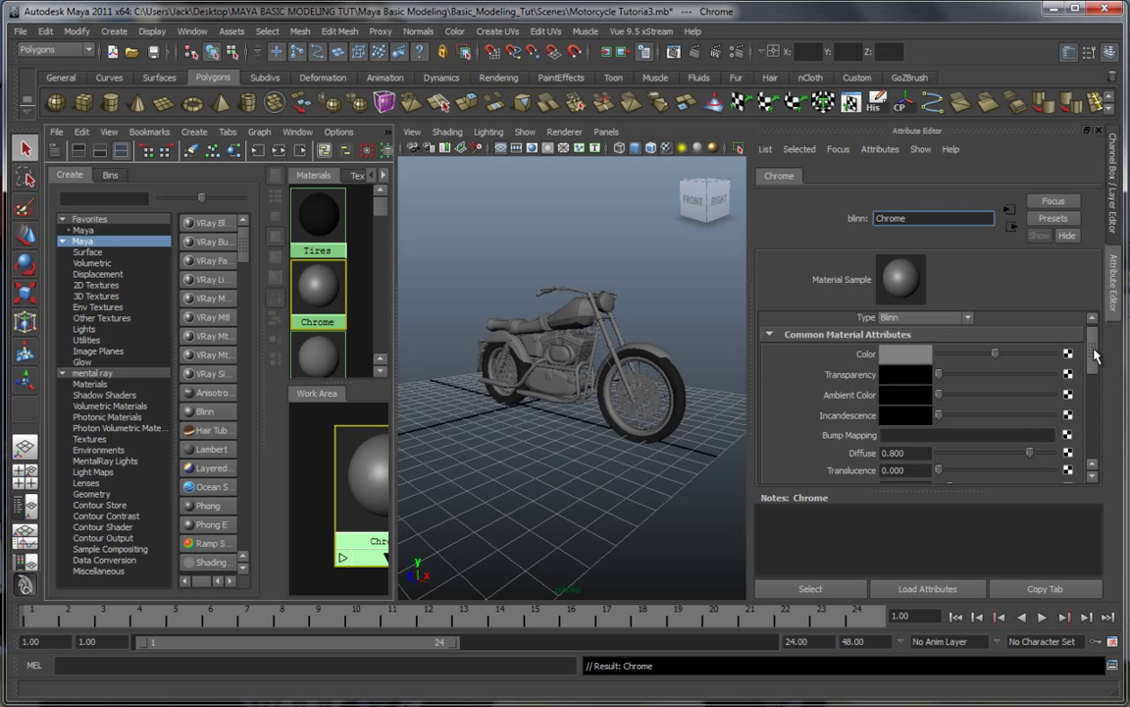
Step: Examine the motorcycle's exhaust pipes, engine and front end from several angles and distances
alt+drag(611, 386, 638, 416)
scroll(633, 398, up, 5)
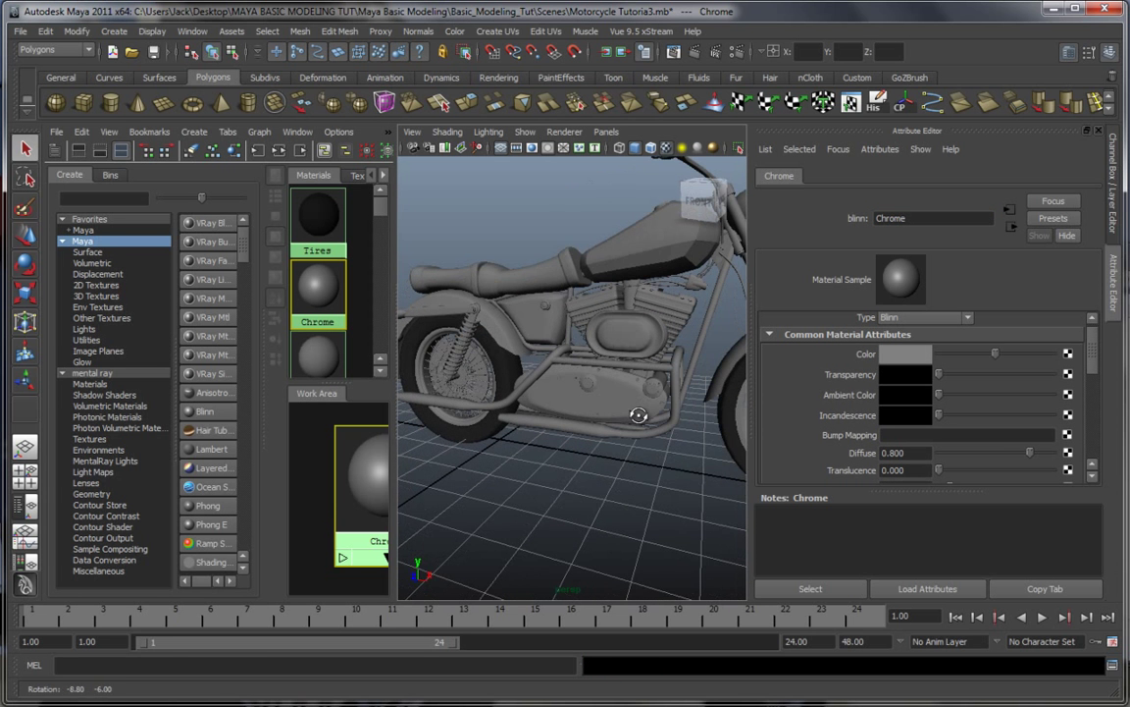
mouse_move(369, 473)
alt+middle_down()
mouse_move(335, 469)
mouse_move(352, 461)
alt+middle_up()
scroll(343, 472, down, 1)
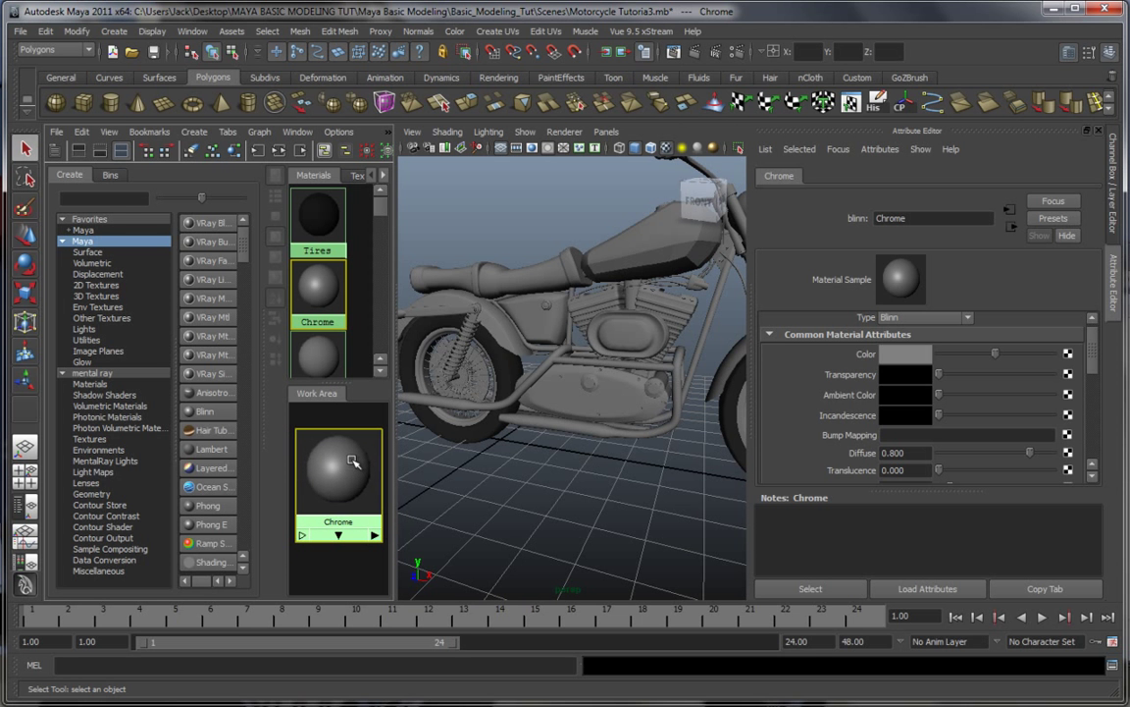
alt+drag(604, 392, 659, 392)
scroll(582, 398, up, 3)
scroll(583, 398, down, 5)
scroll(574, 394, up, 5)
mouse_move(570, 398)
alt+mouse_down()
mouse_move(674, 394)
mouse_move(545, 398)
mouse_move(596, 398)
mouse_move(563, 399)
mouse_move(579, 398)
alt+mouse_up()
scroll(574, 400, down, 5)
scroll(569, 407, up, 5)
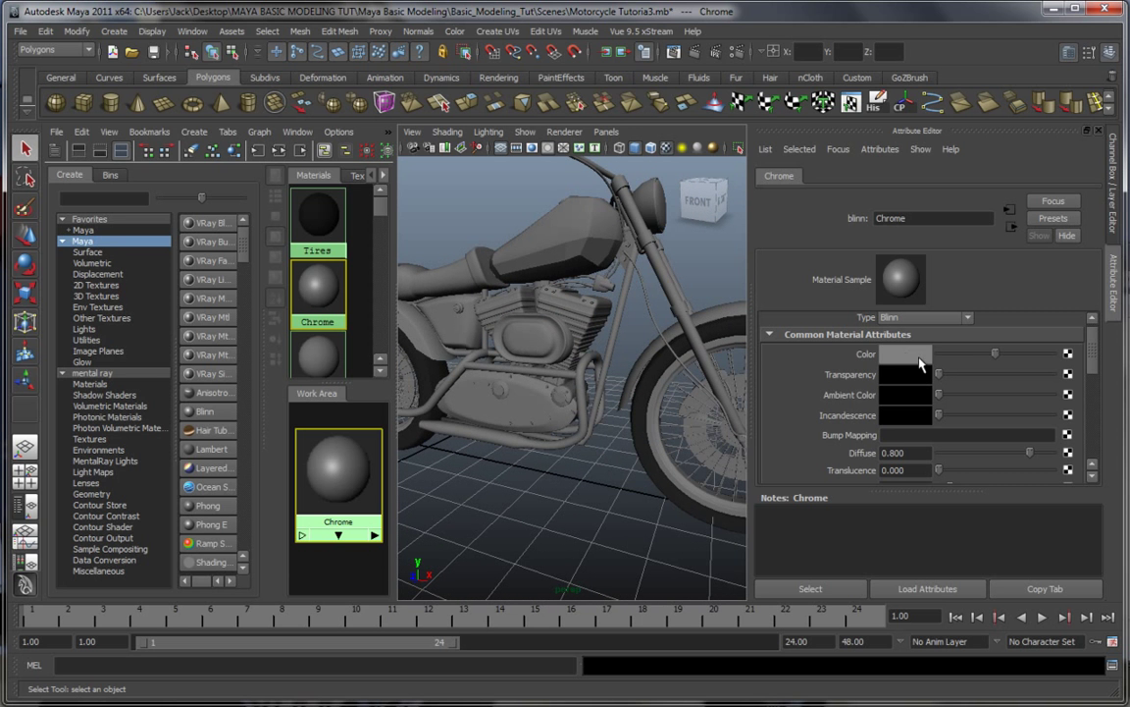
alt+drag(577, 395, 557, 445)
alt+middle_drag(585, 420, 583, 452)
scroll(583, 464, down, 5)
scroll(583, 451, up, 5)
mouse_move(583, 451)
alt+mouse_down()
mouse_move(608, 449)
mouse_move(571, 452)
mouse_move(633, 450)
mouse_move(570, 448)
mouse_move(588, 448)
alt+mouse_up()
scroll(571, 452, up, 5)
scroll(571, 452, down, 5)
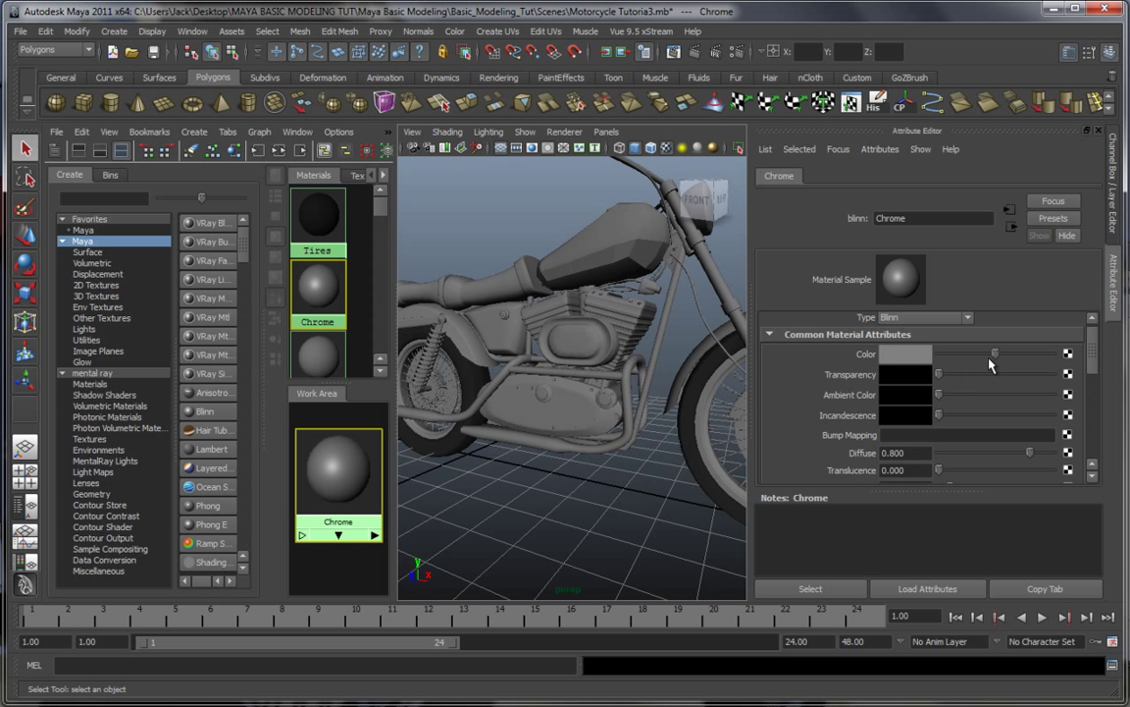
Step: Set the Chrome material's color to black and its eccentricity to 0.020
drag(996, 358, 938, 356)
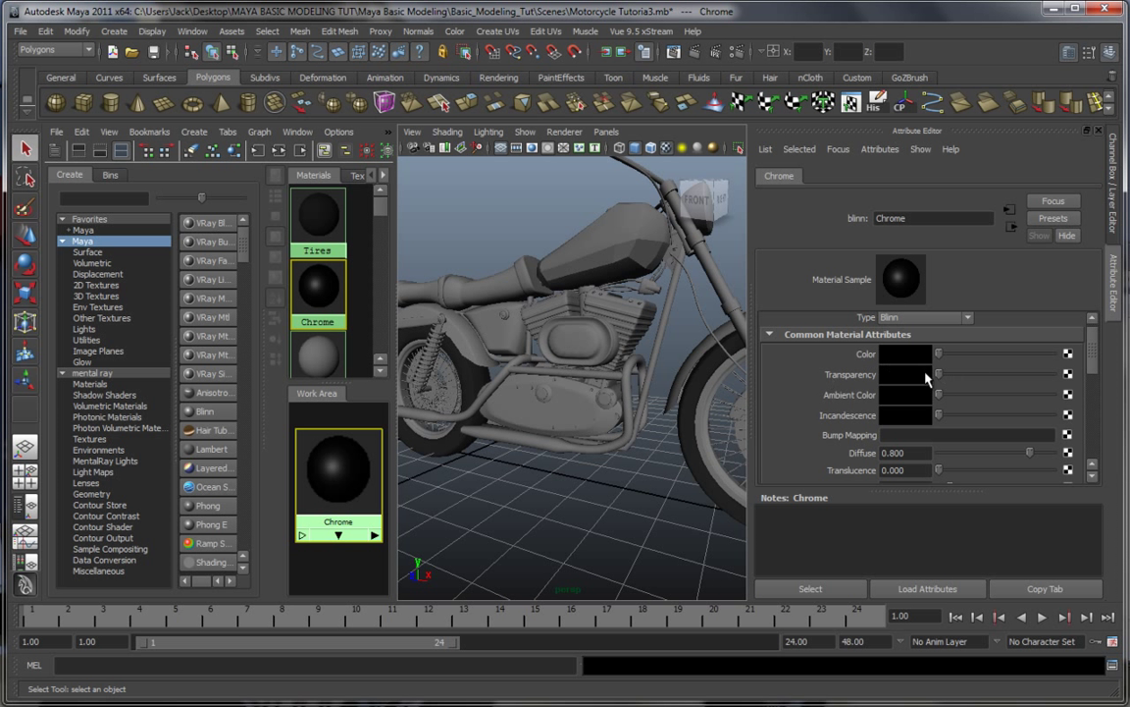
scroll(986, 324, down, 5)
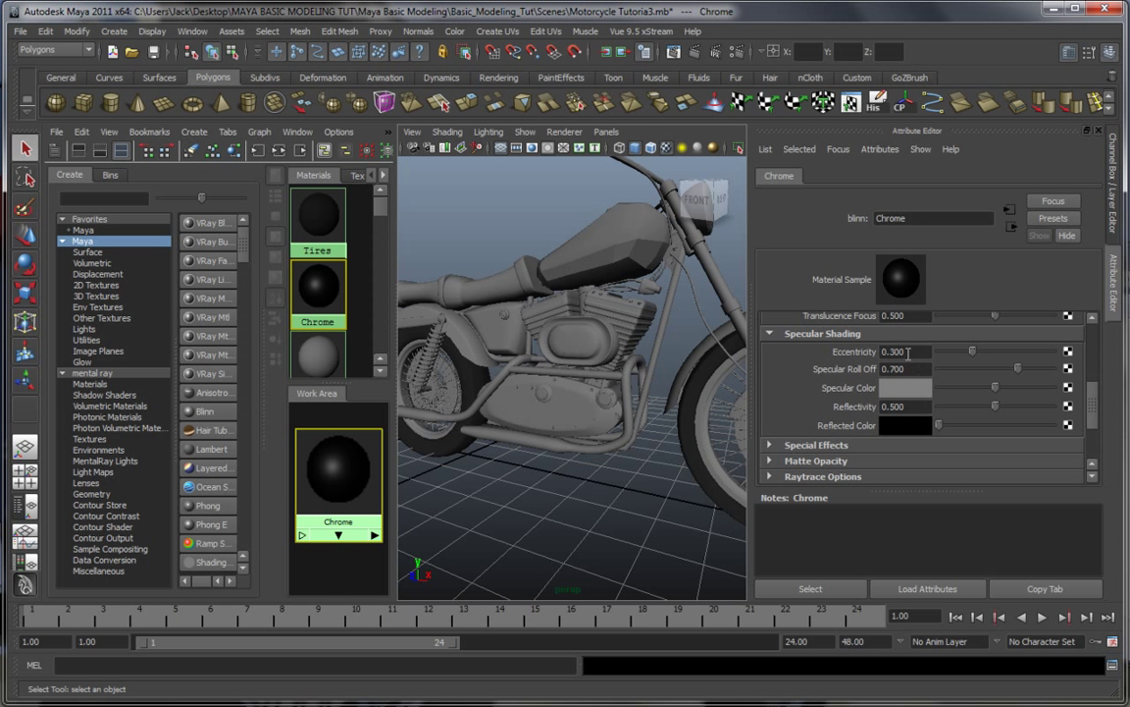
drag(967, 357, 948, 359)
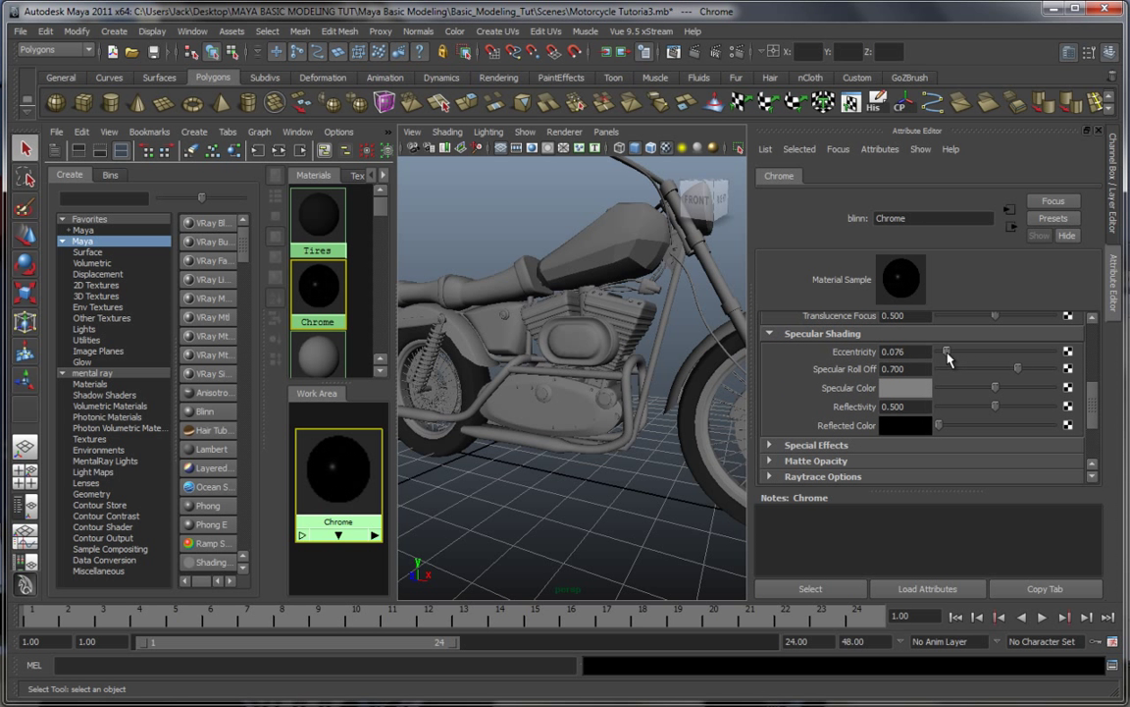
click(921, 353)
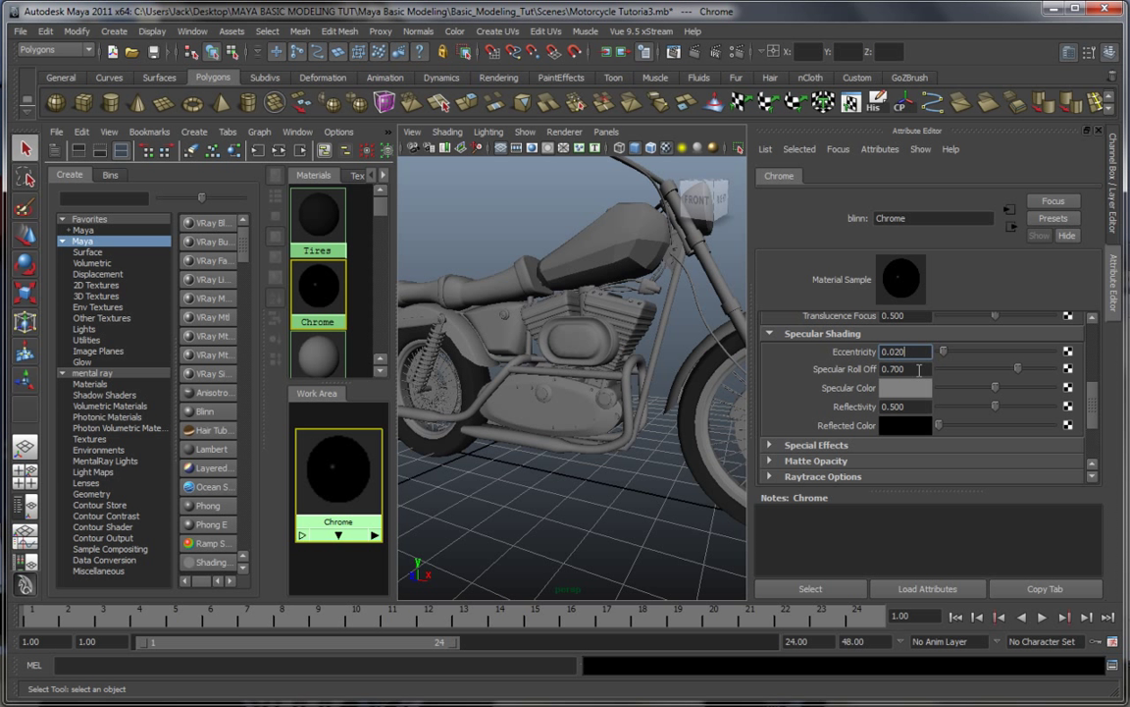
click(918, 369)
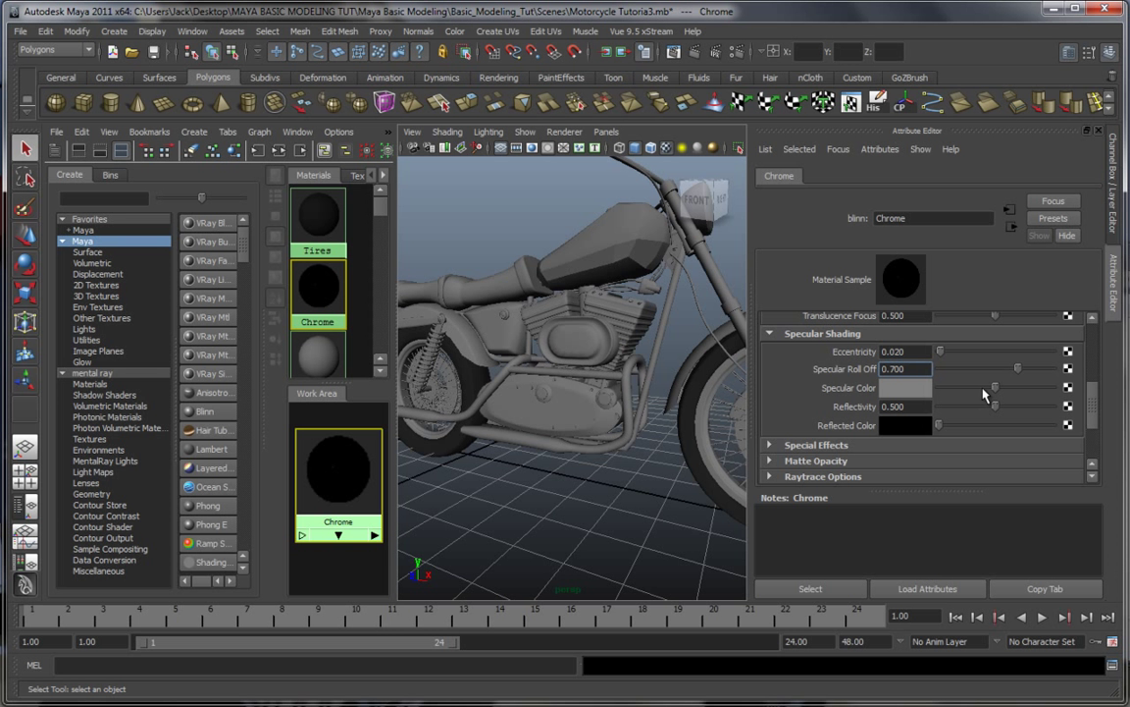
Step: Set Chrome's specular color to white, its specular roll off to 0.717 and its reflectivity to 1.000
drag(995, 393, 1129, 408)
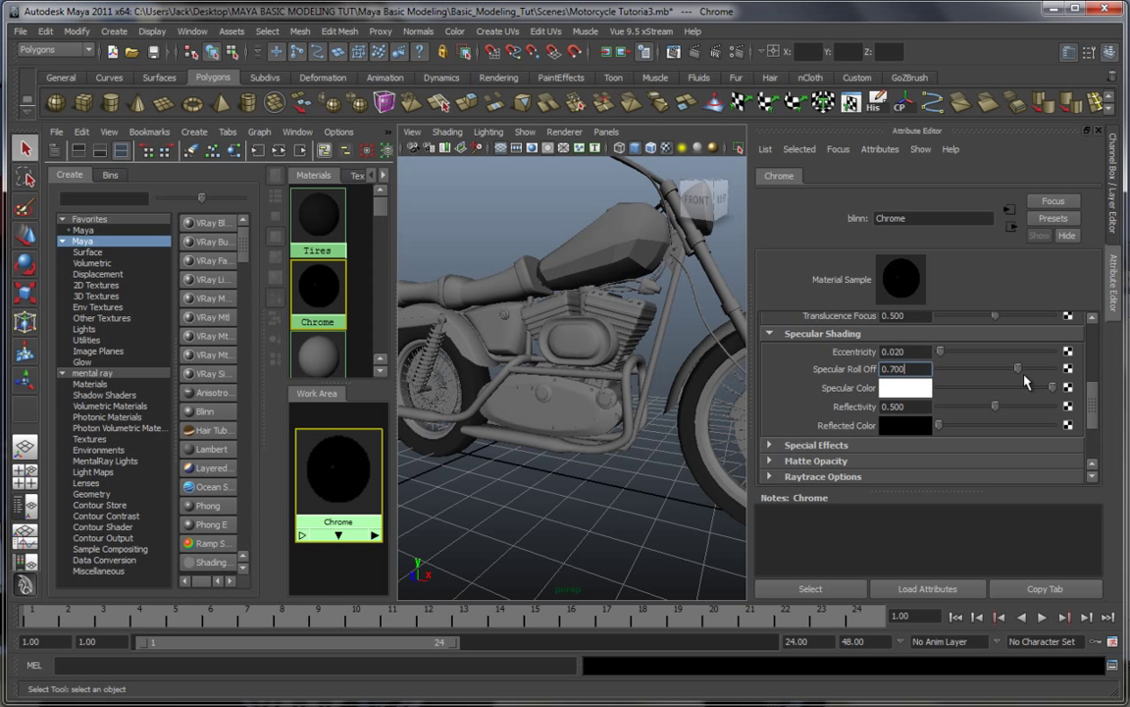
alt+drag(660, 373, 604, 387)
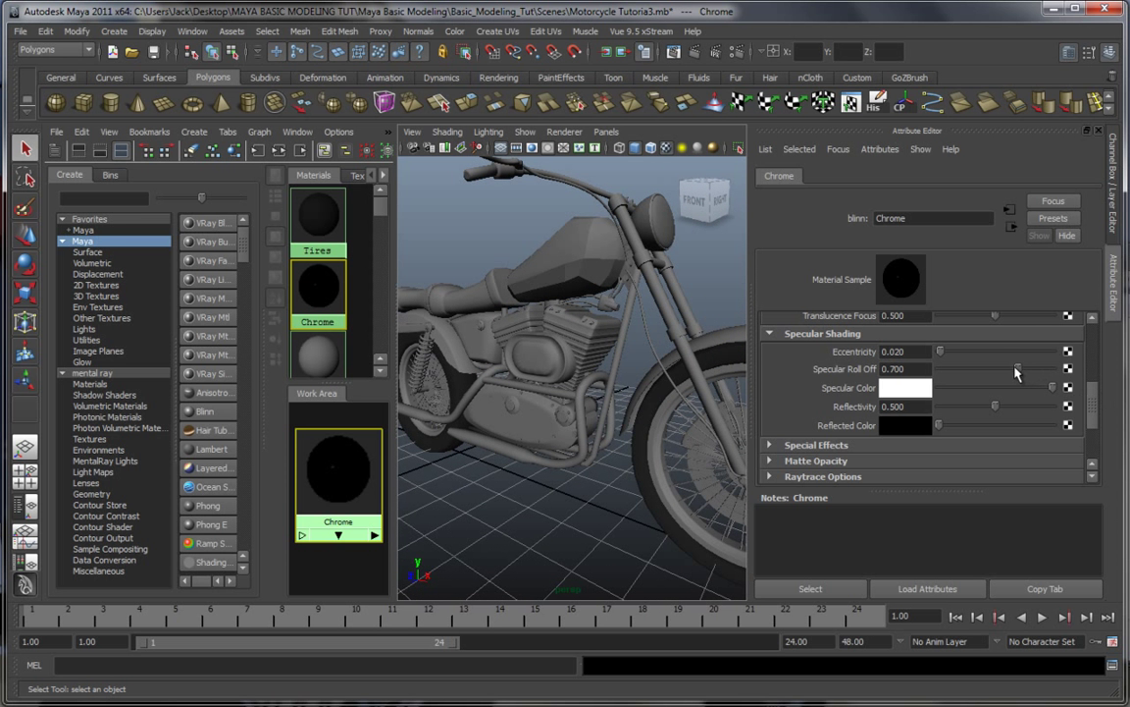
drag(1021, 374, 1030, 377)
drag(995, 406, 1054, 406)
mouse_move(1092, 410)
mouse_down()
mouse_move(1092, 440)
mouse_move(1089, 403)
mouse_up()
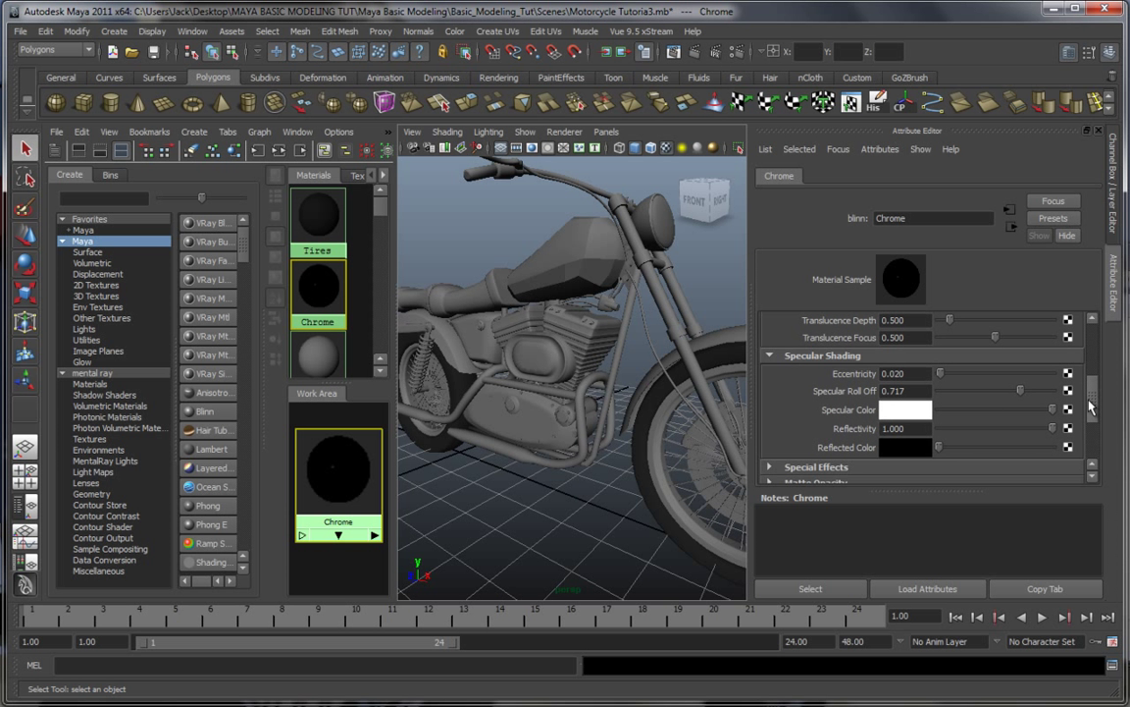
Step: Select the lower exhaust pipe and show the bike in a full-size perspective view with the Channel Box
alt+drag(699, 447, 520, 451)
click(619, 455)
key(space)
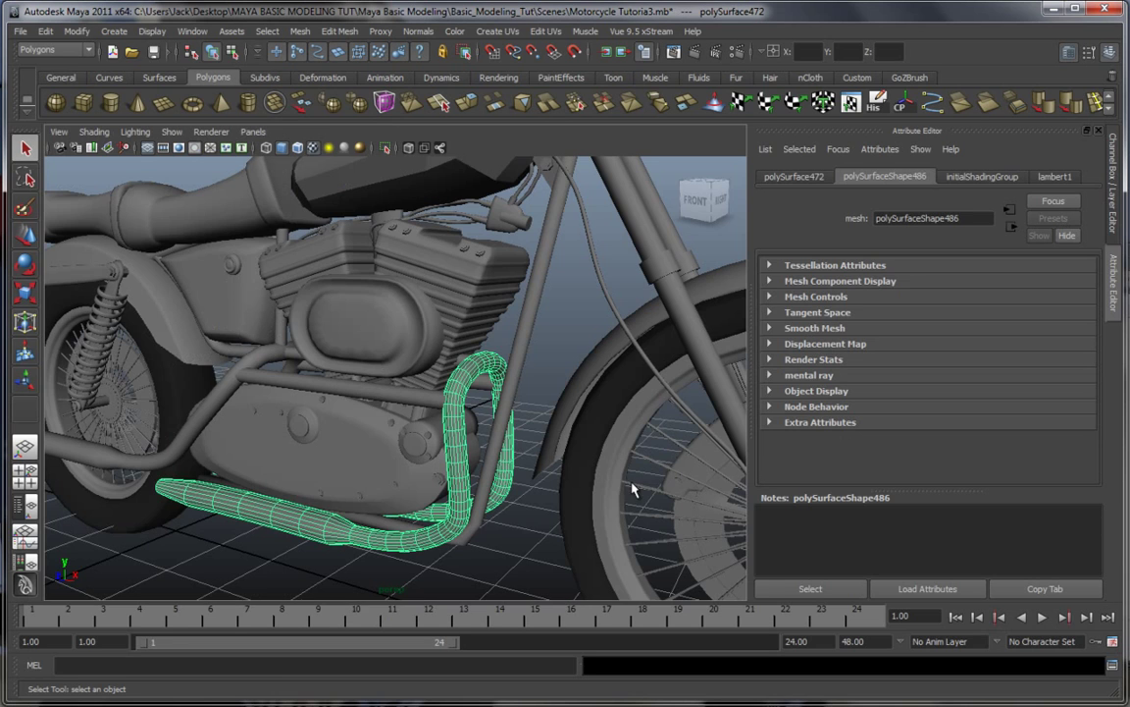
click(1069, 53)
scroll(656, 359, down, 5)
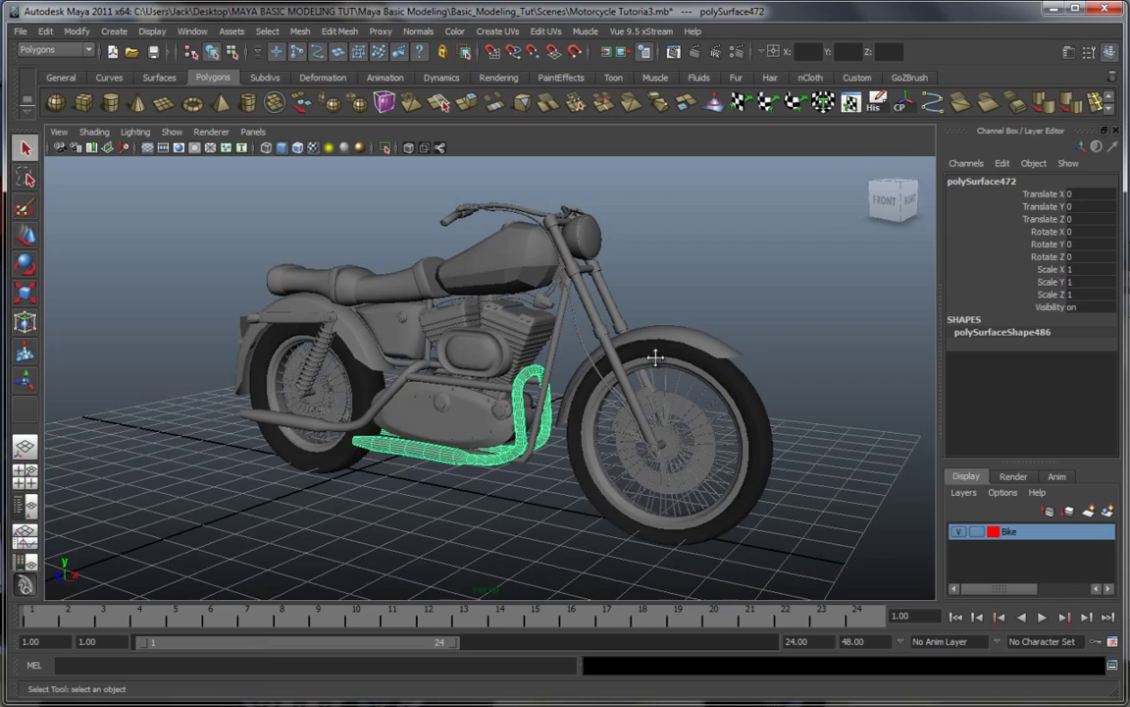
Step: Add the horizontal exhaust section and the upper rear exhaust pipe to the selection
alt+middle_drag(530, 400, 580, 384)
scroll(577, 382, up, 5)
shift+click(601, 352)
alt+drag(610, 373, 520, 400)
alt+middle_drag(520, 400, 679, 383)
shift+click(709, 346)
alt+drag(720, 321, 662, 337)
alt+middle_drag(811, 377, 551, 404)
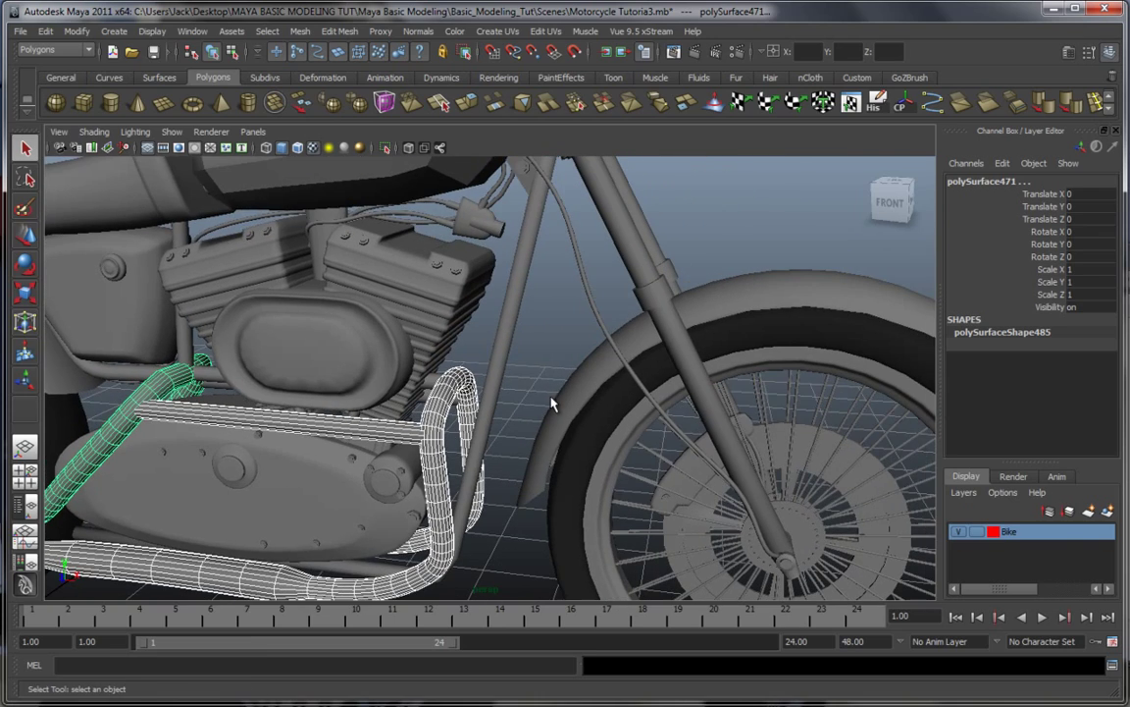
Step: Add the front forks, headlight housing and handlebar to the selection
alt+drag(559, 376, 589, 420)
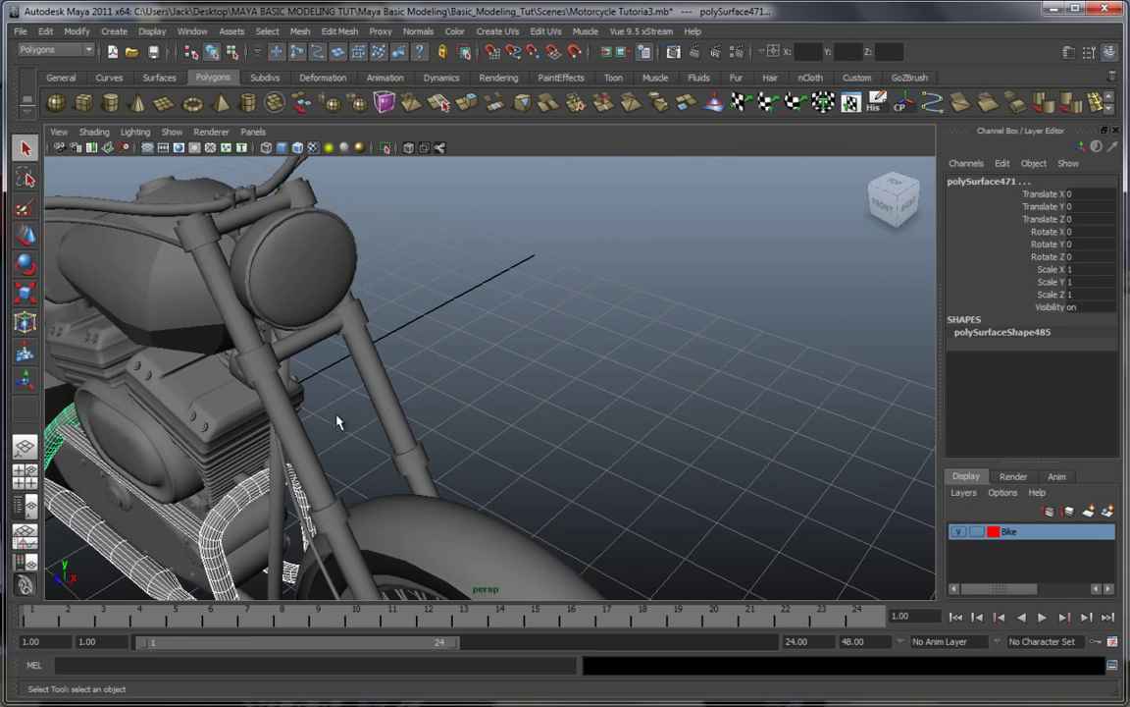
shift+click(294, 420)
shift+click(389, 383)
shift+click(317, 339)
alt+drag(317, 345, 434, 393)
shift+click(570, 392)
shift+click(503, 270)
Step: Add both handlebar clamps and the steering column between the forks to the selection
scroll(500, 404, up, 3)
click(546, 382)
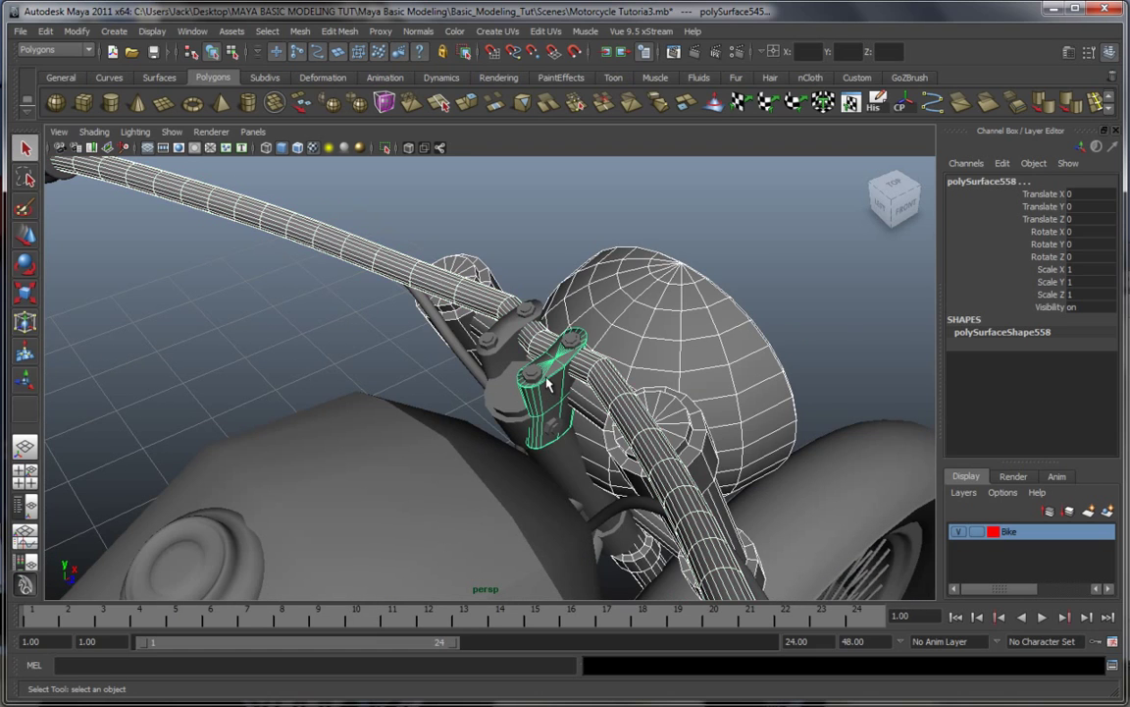
shift+click(505, 325)
scroll(514, 503, down, 5)
alt+drag(514, 502, 529, 480)
scroll(530, 480, up, 3)
alt+middle_drag(530, 480, 508, 532)
scroll(507, 532, up, 4)
shift+click(466, 409)
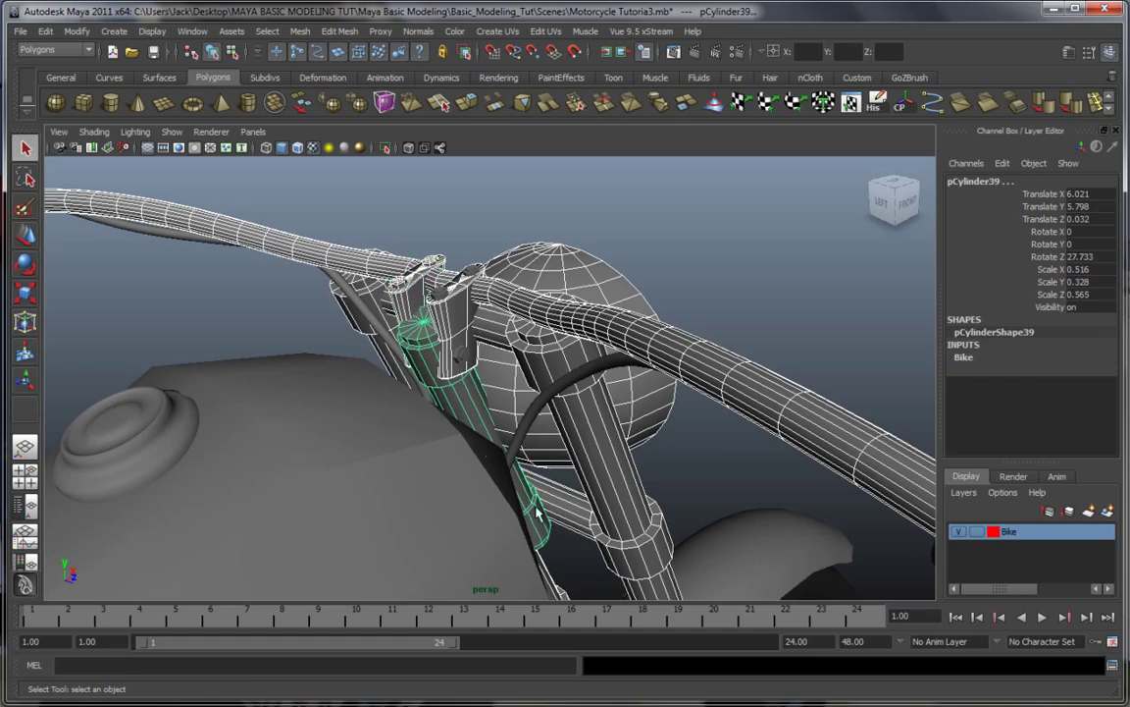
Step: Add the finned engine cylinders and the oval air cleaner cover to the selection
alt+drag(534, 508, 447, 513)
scroll(410, 506, down, 5)
alt+middle_drag(415, 484, 628, 468)
mouse_move(471, 476)
alt+mouse_down()
mouse_move(419, 480)
mouse_move(479, 478)
alt+mouse_up()
alt+middle_drag(479, 479, 472, 391)
alt+drag(472, 390, 424, 468)
alt+drag(489, 445, 431, 449)
alt+middle_drag(431, 450, 629, 467)
shift+click(620, 326)
shift+click(515, 319)
shift+click(555, 394)
alt+right_drag(558, 419, 624, 398)
alt+drag(620, 375, 605, 347)
alt+middle_drag(279, 442, 575, 376)
alt+drag(575, 375, 615, 398)
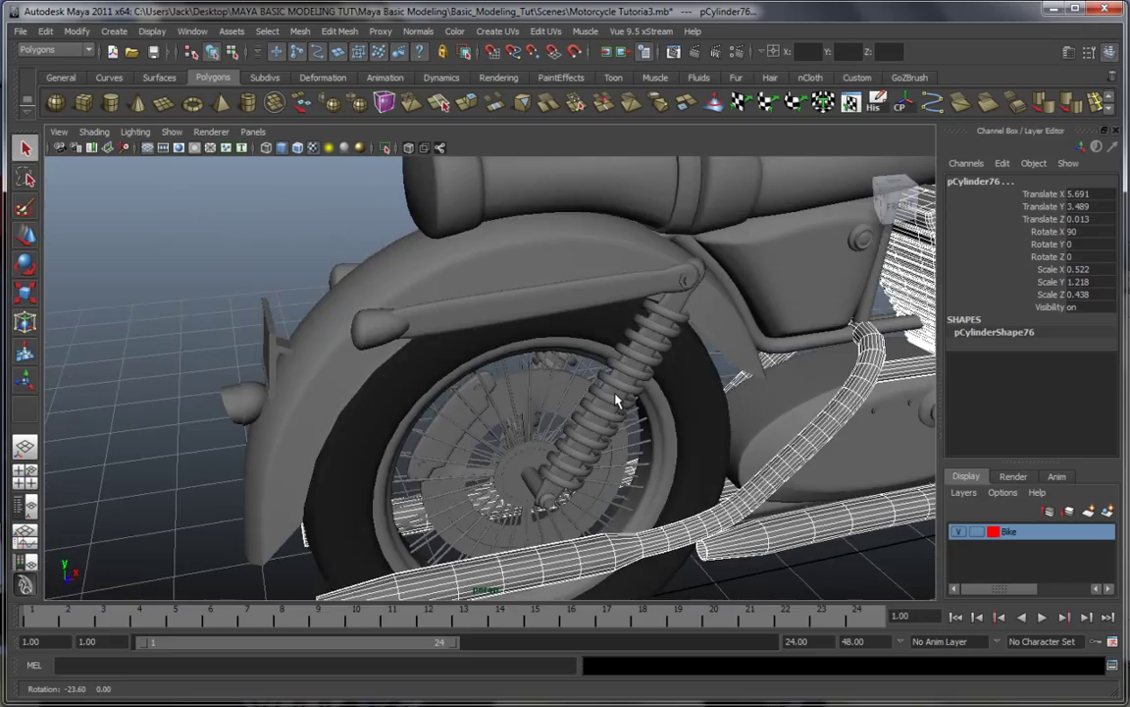
click(553, 307)
key(ctrl+z)
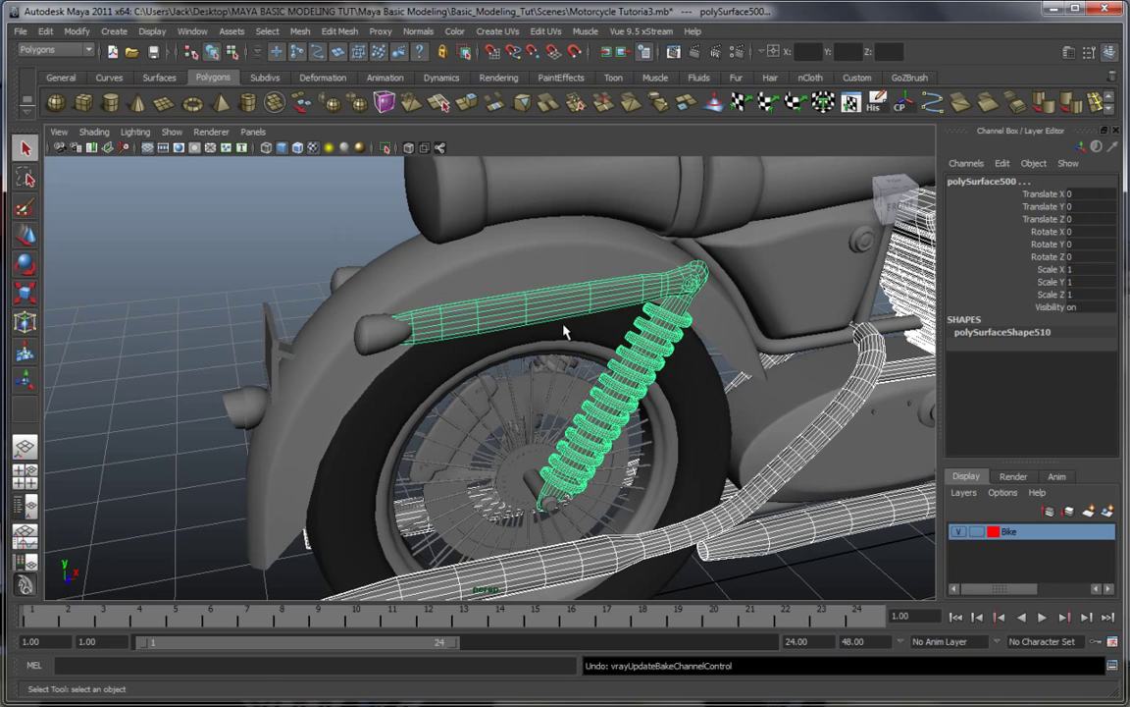
key(ctrl+z)
Step: Assign the existing Chrome material to all the selected motorcycle parts and clear the selection
alt+middle_drag(694, 353, 500, 319)
alt+drag(500, 319, 643, 351)
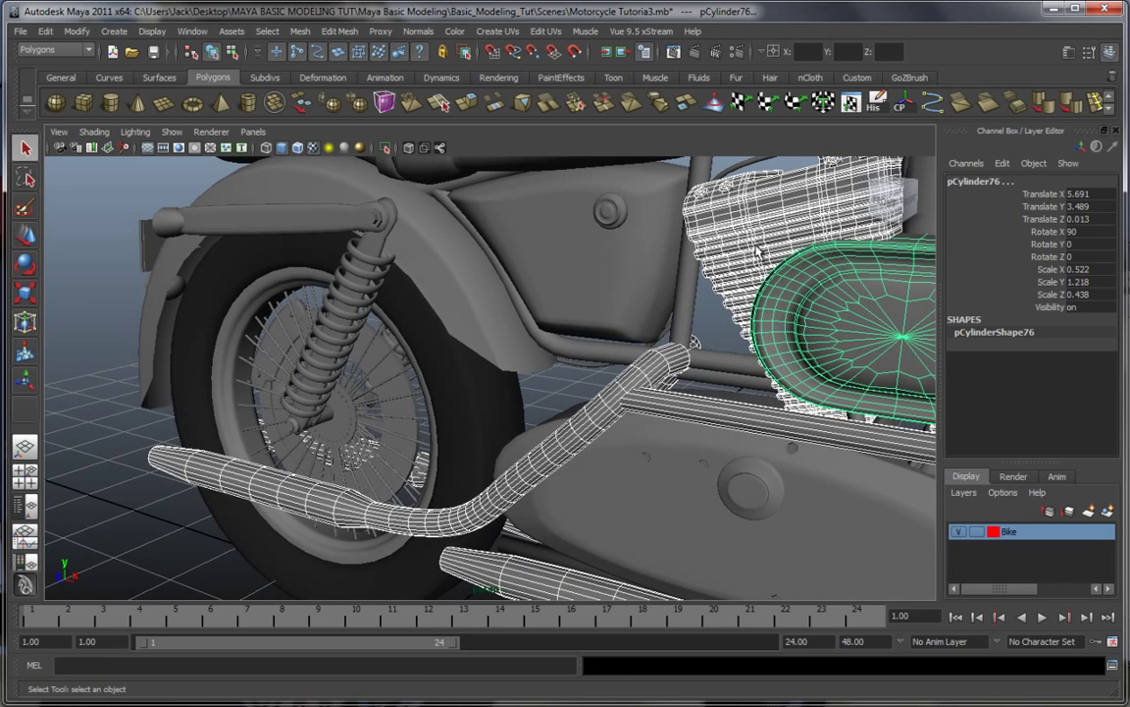
right_click(747, 237)
mouse_move(736, 495)
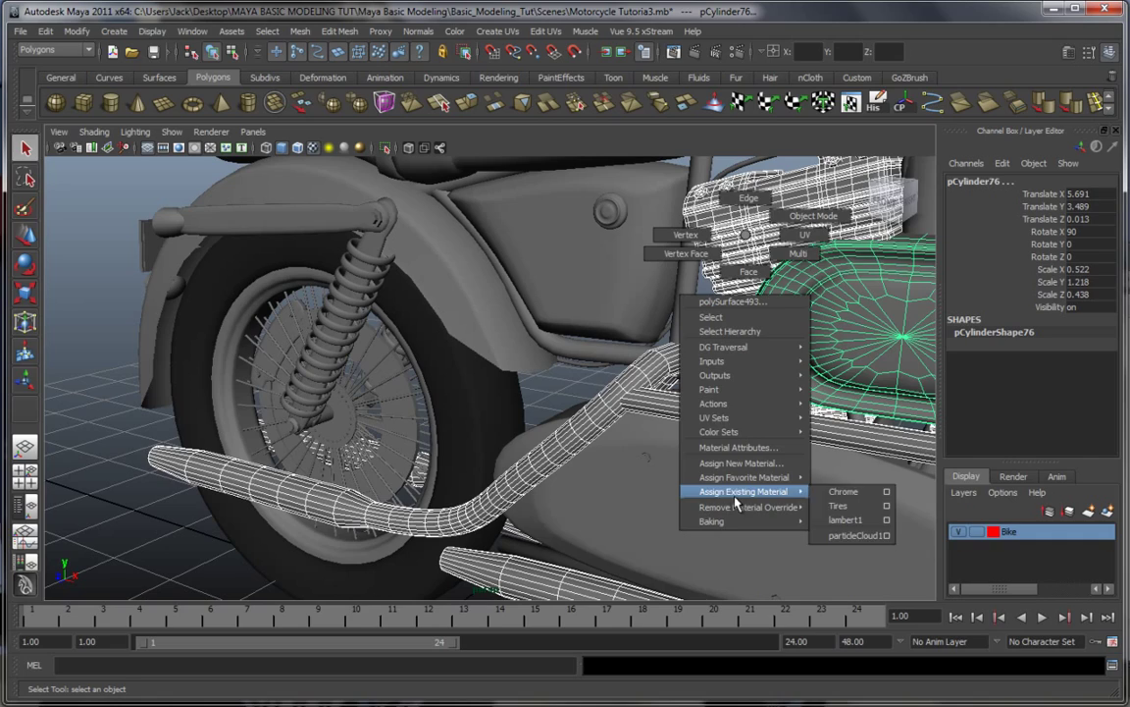
click(840, 497)
click(558, 388)
Step: Separate the combined rear strut and shock absorber mesh into individual pieces with centered pivots and select only the strut
scroll(611, 379, down, 5)
alt+middle_drag(612, 377, 449, 366)
mouse_move(566, 376)
alt+mouse_down()
mouse_move(527, 377)
mouse_move(578, 371)
mouse_move(492, 376)
mouse_move(578, 371)
mouse_move(525, 358)
mouse_move(582, 369)
alt+mouse_up()
scroll(492, 376, up, 3)
alt+drag(503, 383, 564, 410)
alt+middle_drag(393, 412, 588, 424)
scroll(549, 416, up, 3)
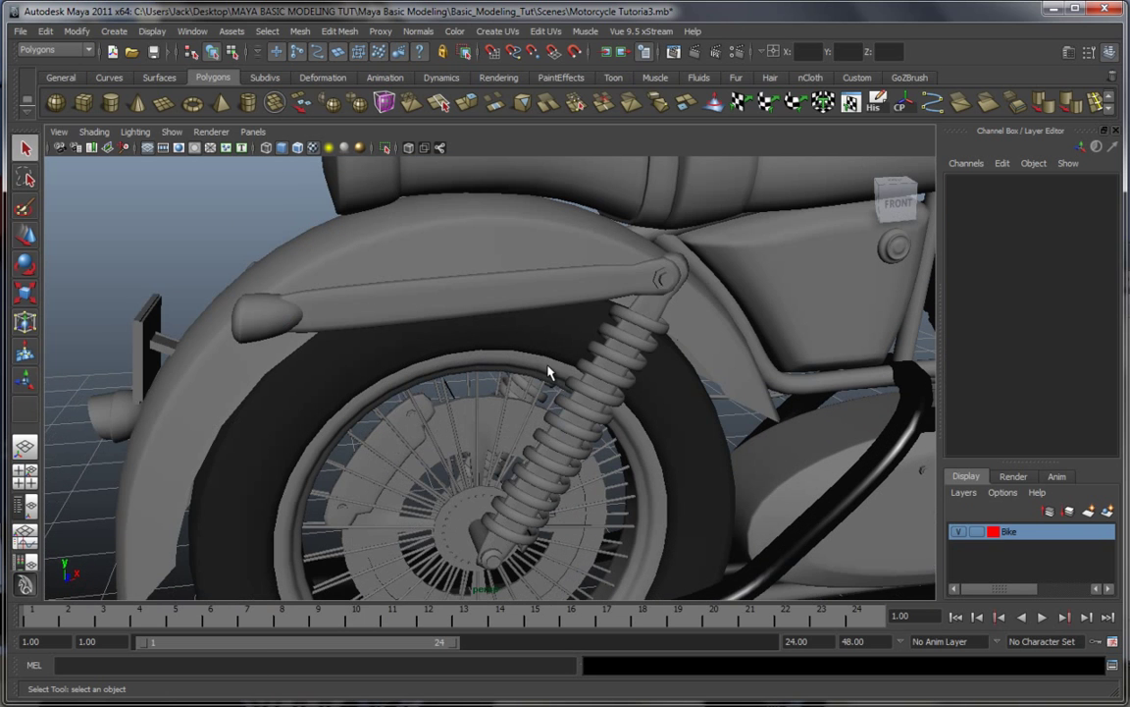
click(541, 289)
right_click(544, 292)
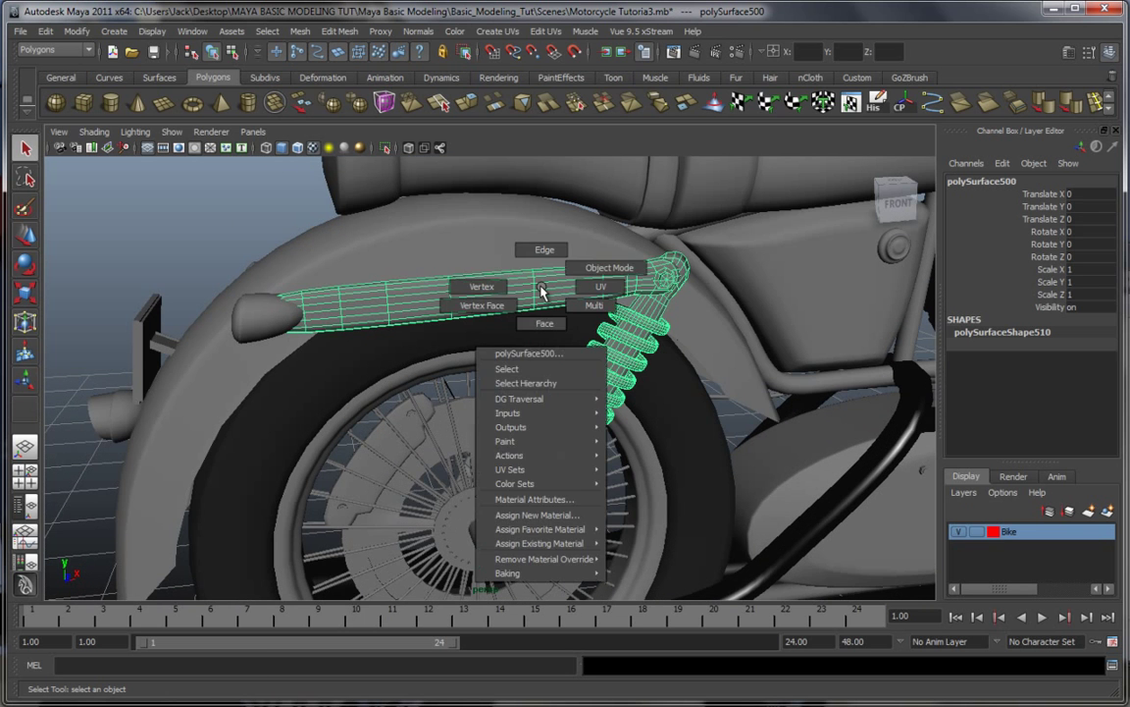
click(301, 102)
click(907, 105)
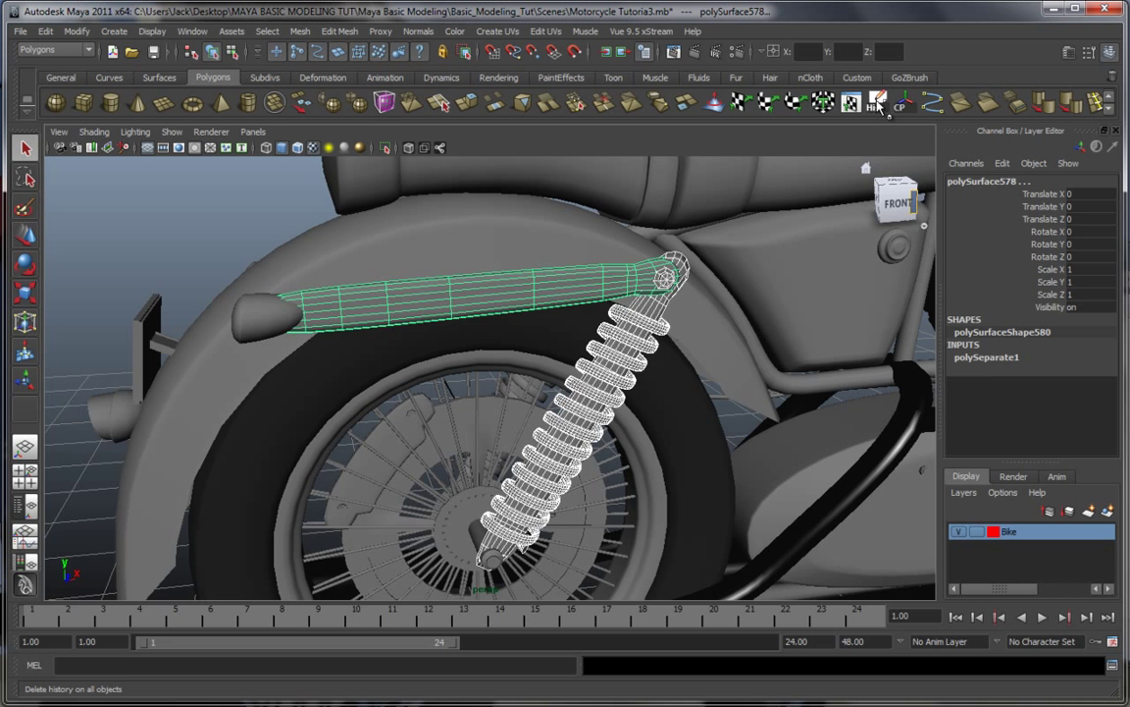
click(207, 217)
click(428, 309)
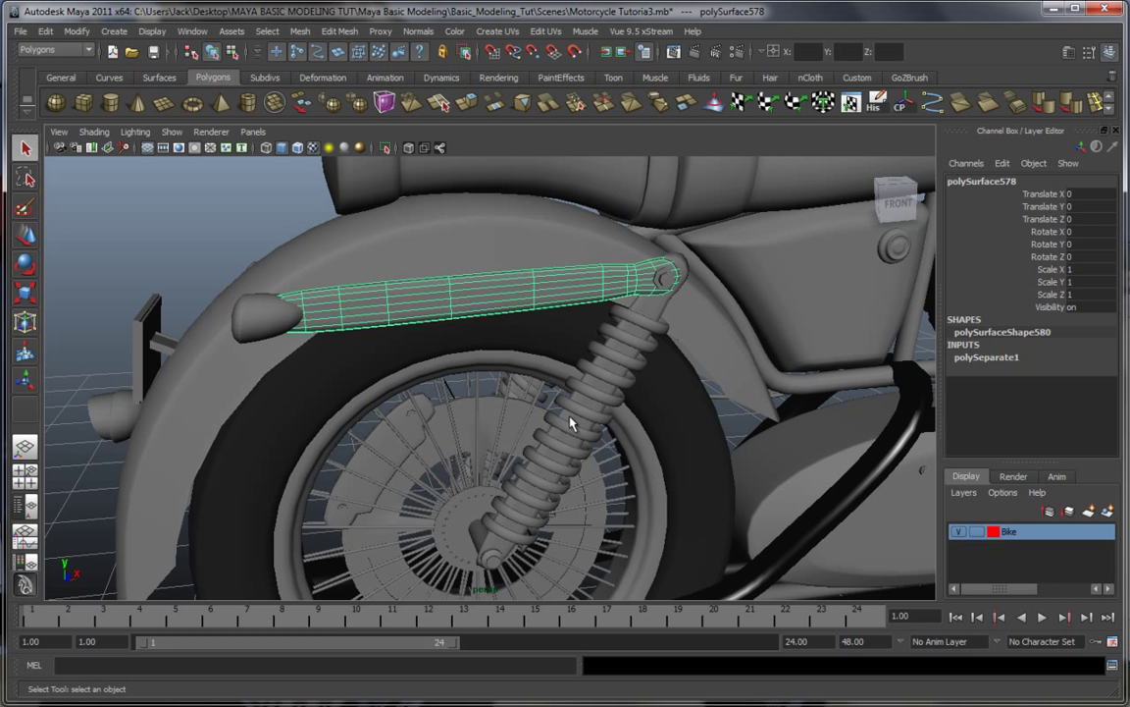
Step: Add the rear shock absorber, its coil spring and the rear axle to the selected strut and assign them the existing Chrome material
shift+click(655, 311)
shift+click(270, 311)
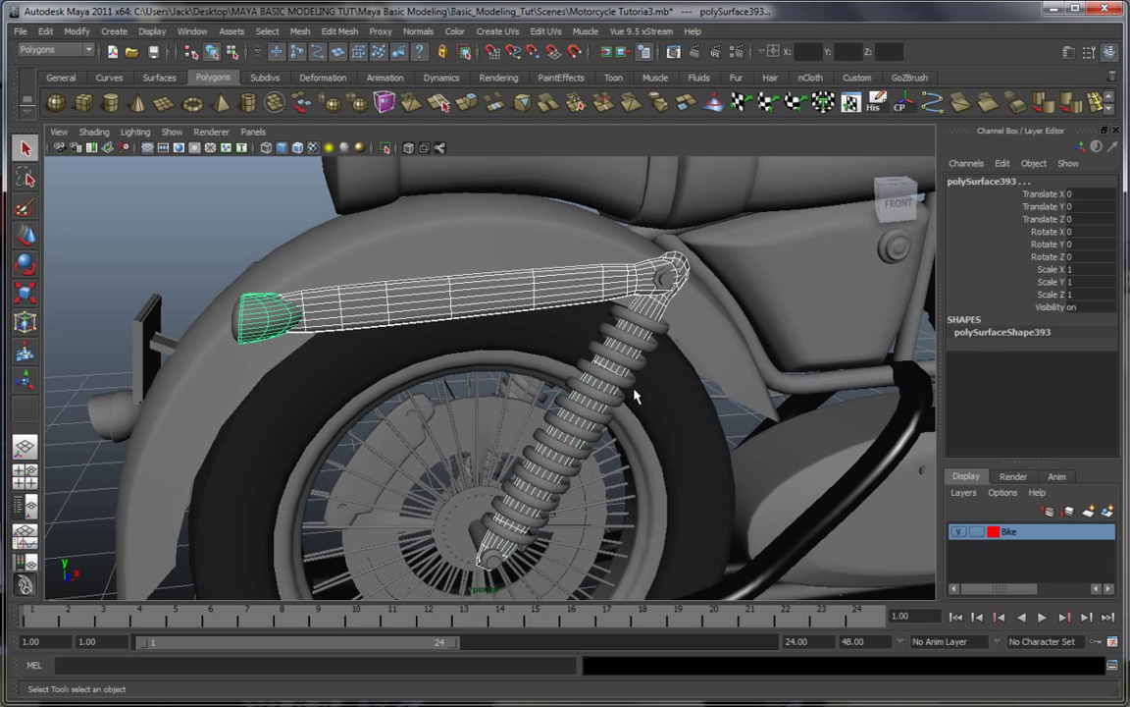
click(618, 383)
alt+drag(618, 383, 581, 475)
alt+drag(610, 471, 648, 455)
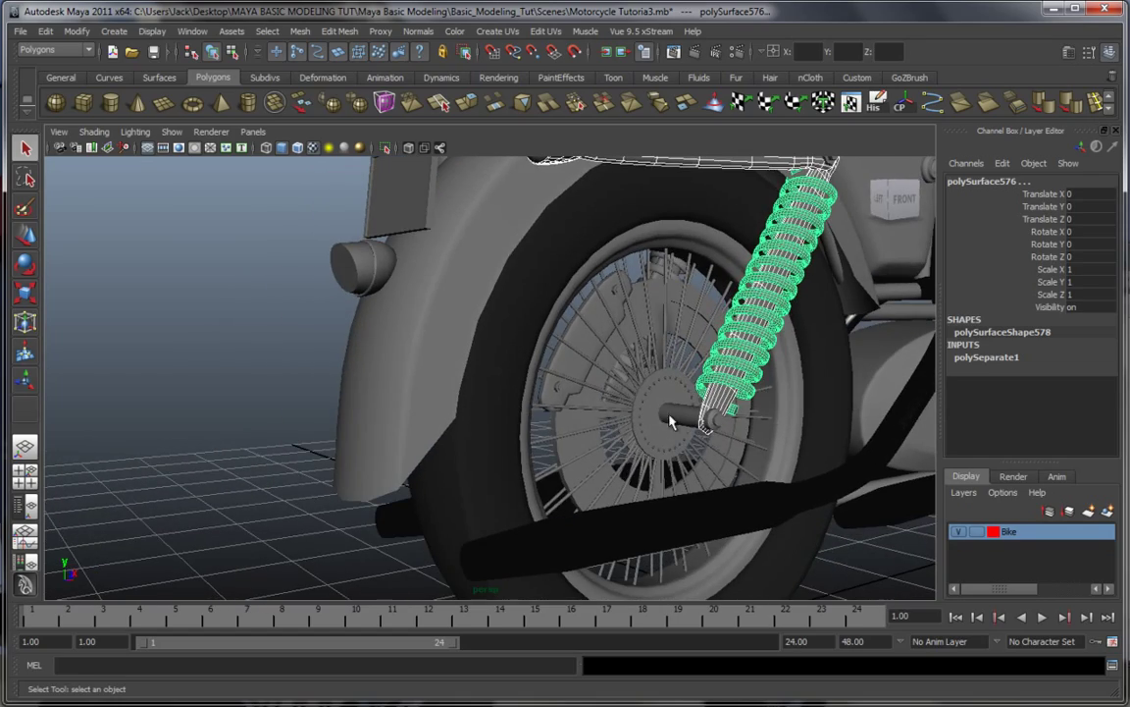
shift+click(670, 418)
Step: Select the wheel rims, assign the existing Chrome material to them, and clear the selection
alt+drag(578, 457, 698, 450)
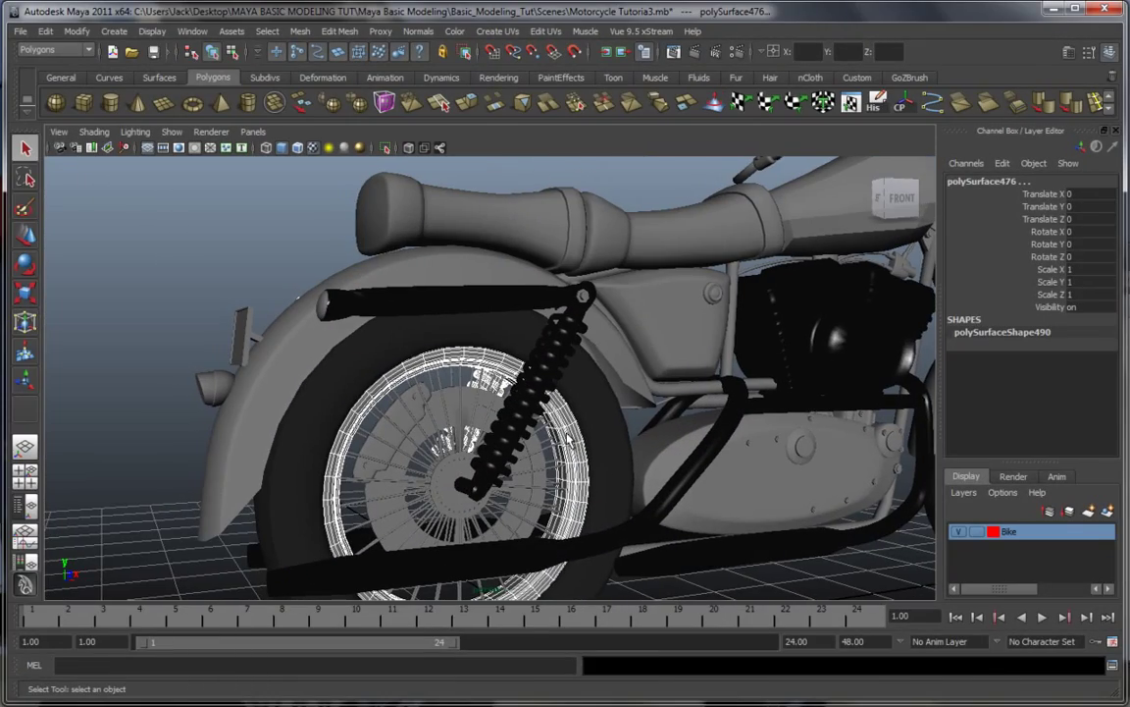
right_click(561, 429)
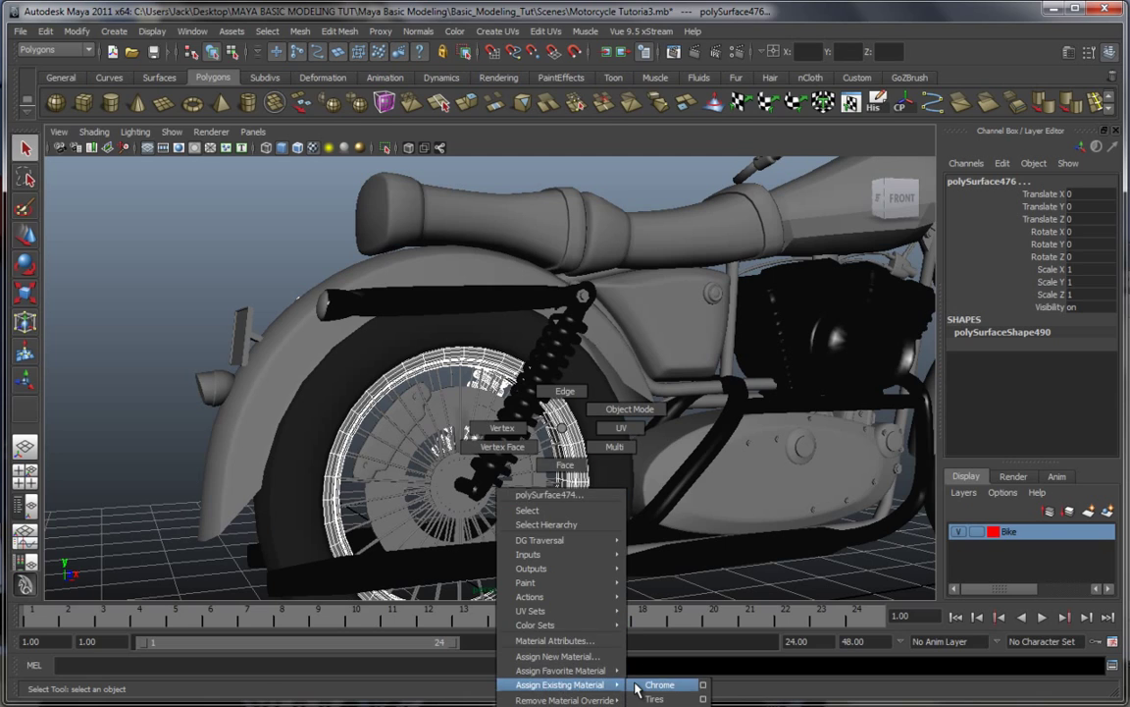
click(640, 686)
click(244, 238)
Step: Select all the front wheel spokes and the axle end cap at the fork, and assign them the existing Chrome material
alt+drag(794, 385, 702, 429)
scroll(641, 379, down, 5)
scroll(702, 429, down, 2)
alt+right_drag(702, 428, 650, 397)
mouse_move(651, 396)
alt+mouse_down()
mouse_move(702, 421)
mouse_move(711, 415)
mouse_move(659, 398)
alt+mouse_up()
alt+middle_drag(659, 398, 557, 371)
scroll(557, 373, up, 6)
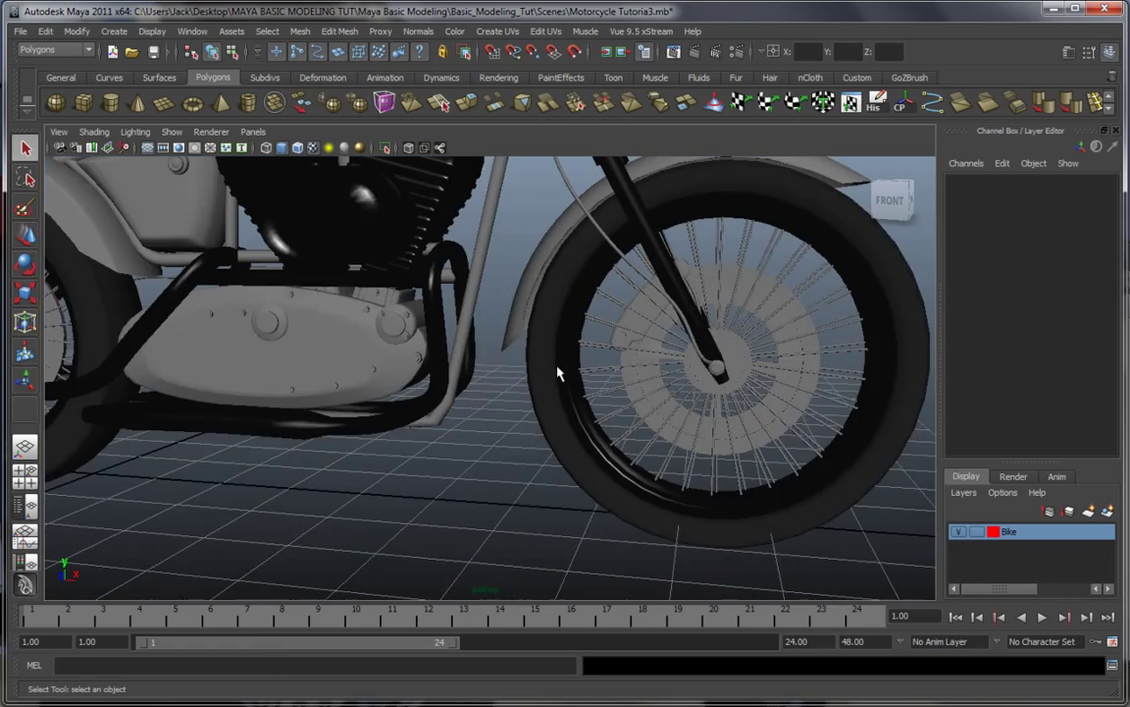
alt+middle_drag(659, 344, 515, 369)
scroll(515, 371, up, 5)
alt+drag(569, 352, 535, 369)
alt+middle_drag(535, 369, 480, 397)
alt+drag(481, 403, 481, 451)
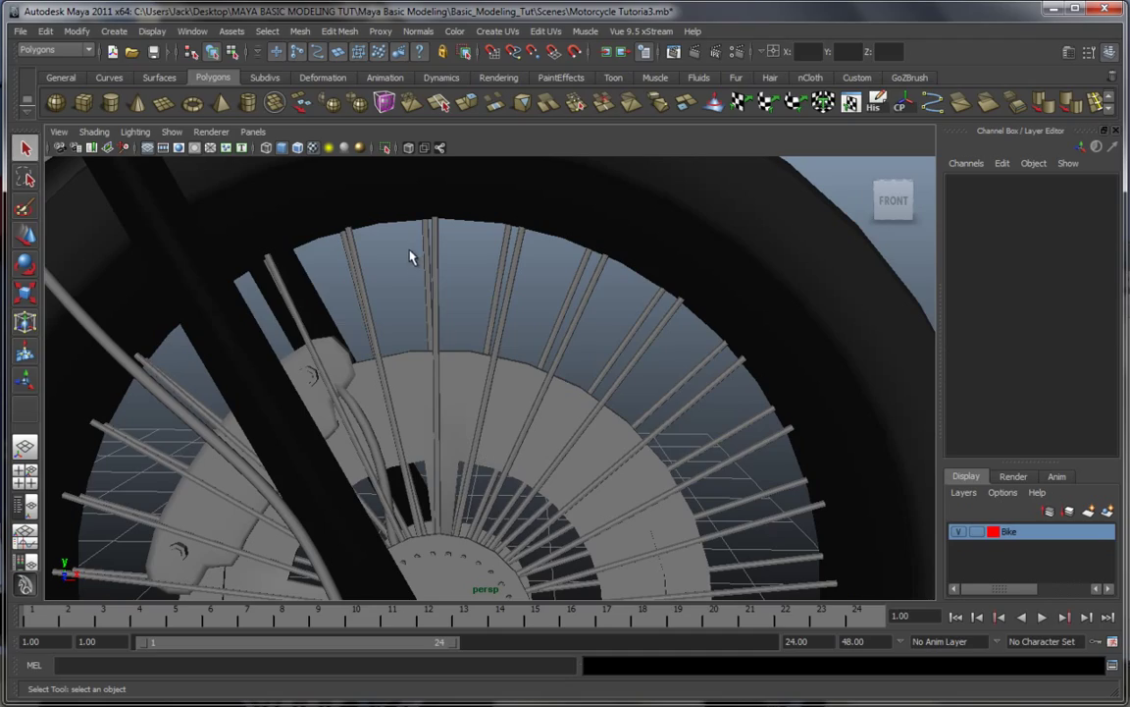
click(430, 269)
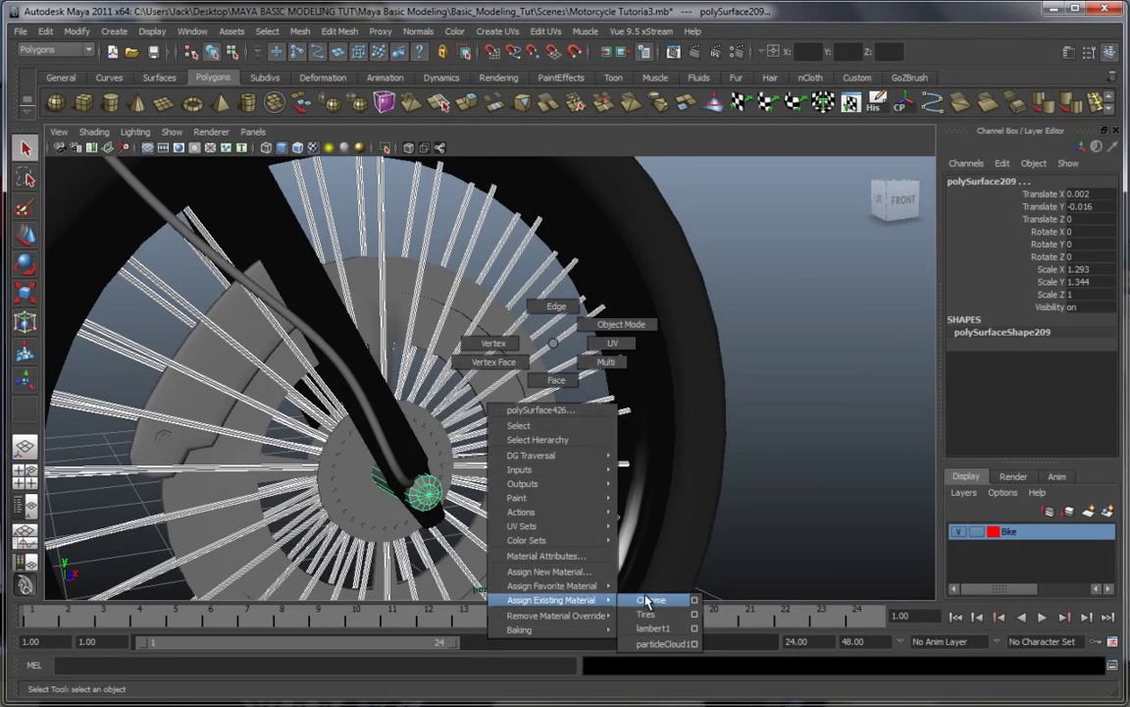
click(646, 600)
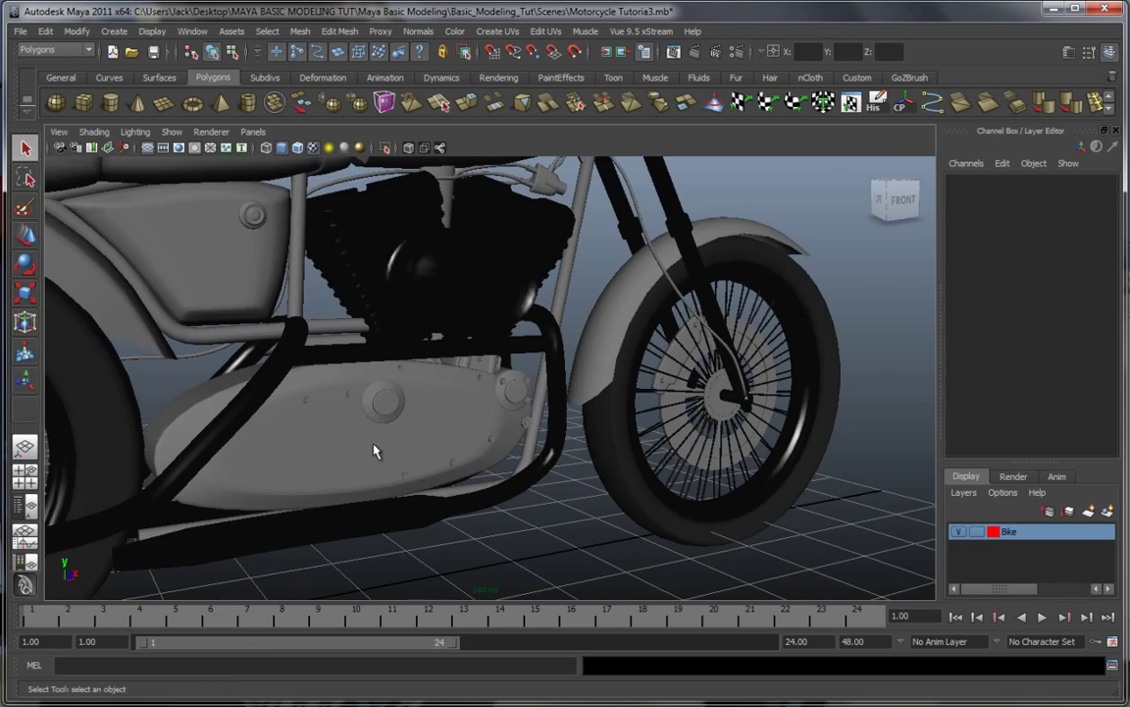
Step: Select all the rear wheel spokes on both sides of the hub
alt+middle_drag(372, 449, 537, 432)
scroll(461, 430, up, 4)
alt+drag(477, 354, 478, 464)
scroll(478, 464, up, 3)
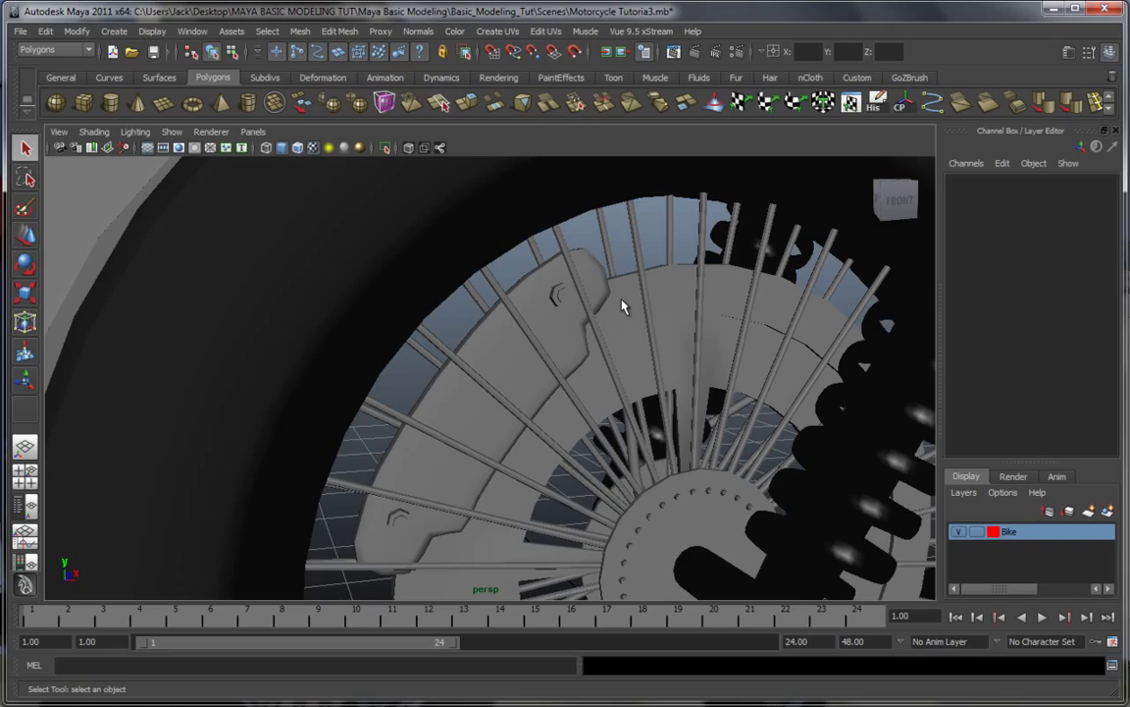
click(642, 248)
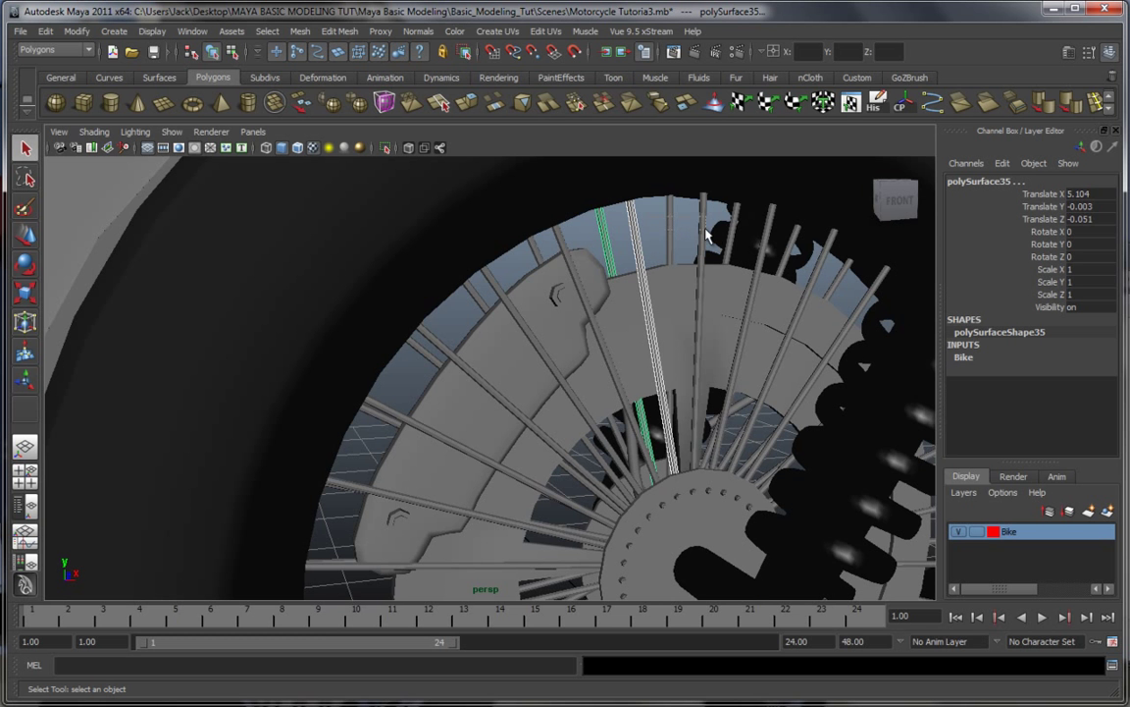
shift+click(705, 235)
shift+click(672, 236)
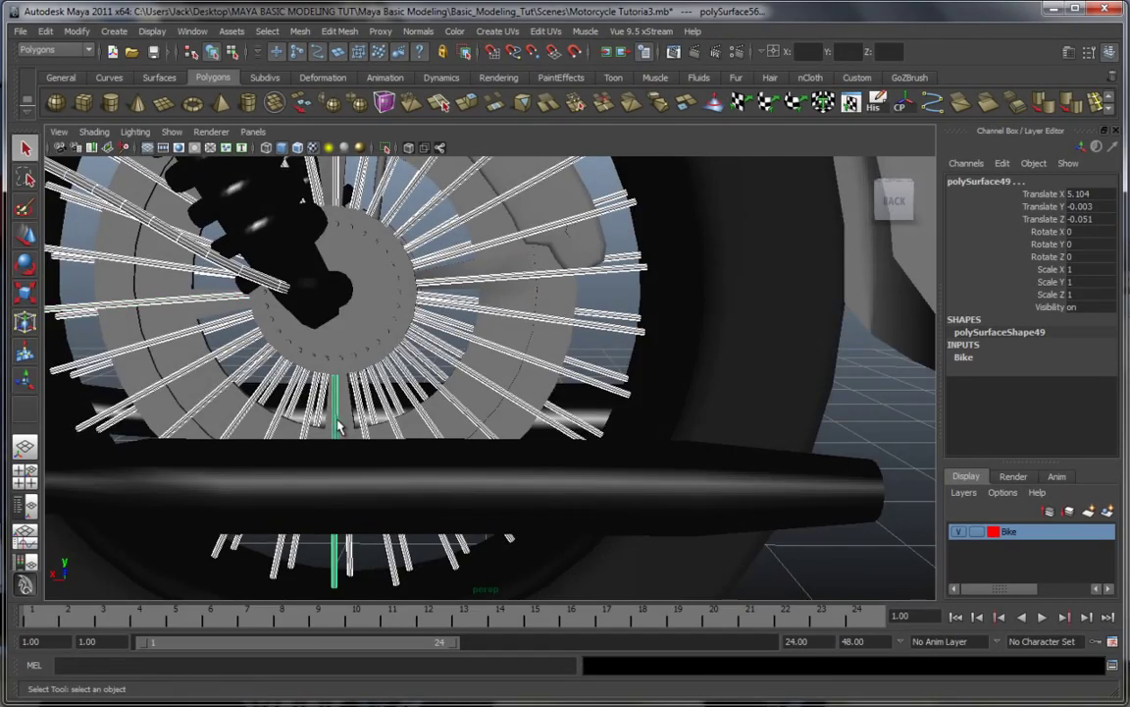
Step: Remove the cable running to the rear hub from the selection and assign the existing Chrome material to the rear spokes
alt+drag(519, 385, 543, 316)
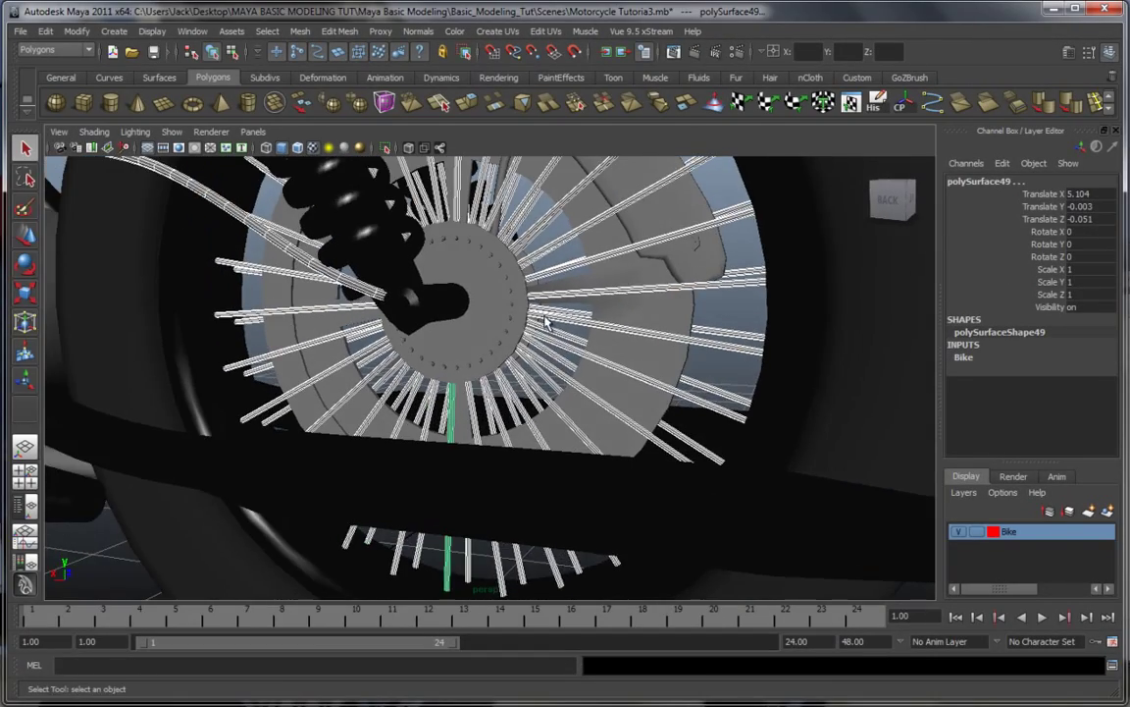
alt+middle_drag(543, 343, 546, 490)
scroll(540, 461, down, 3)
alt+drag(540, 461, 502, 442)
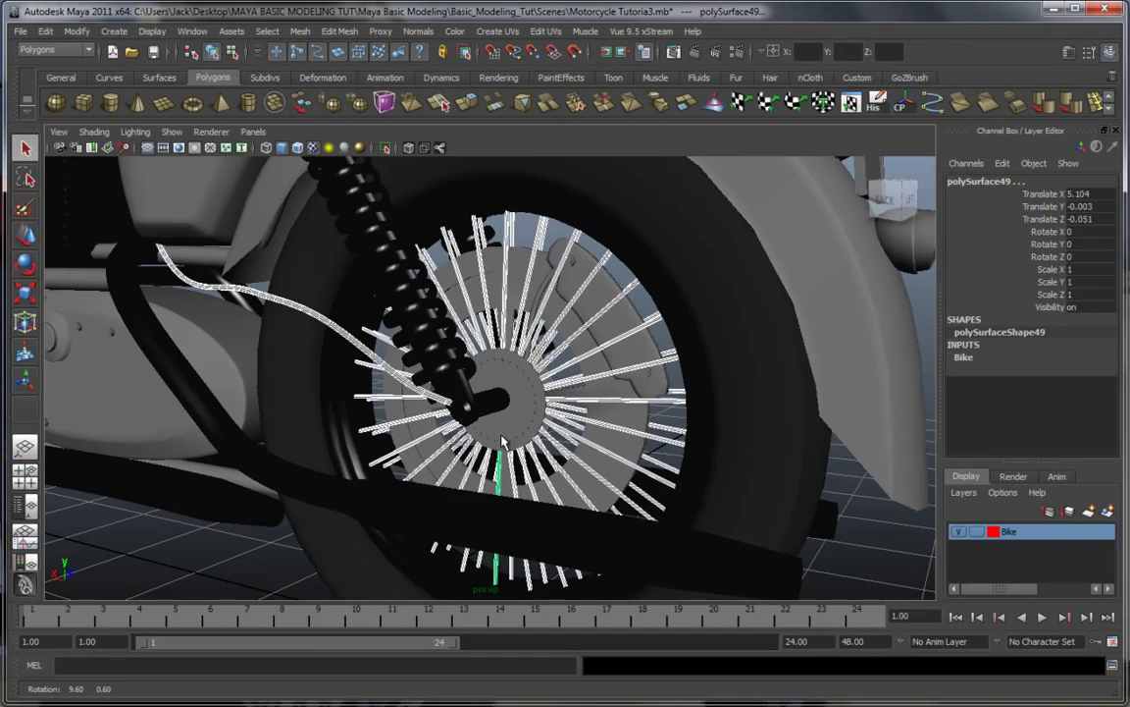
alt+middle_drag(571, 458, 493, 498)
scroll(492, 502, up, 4)
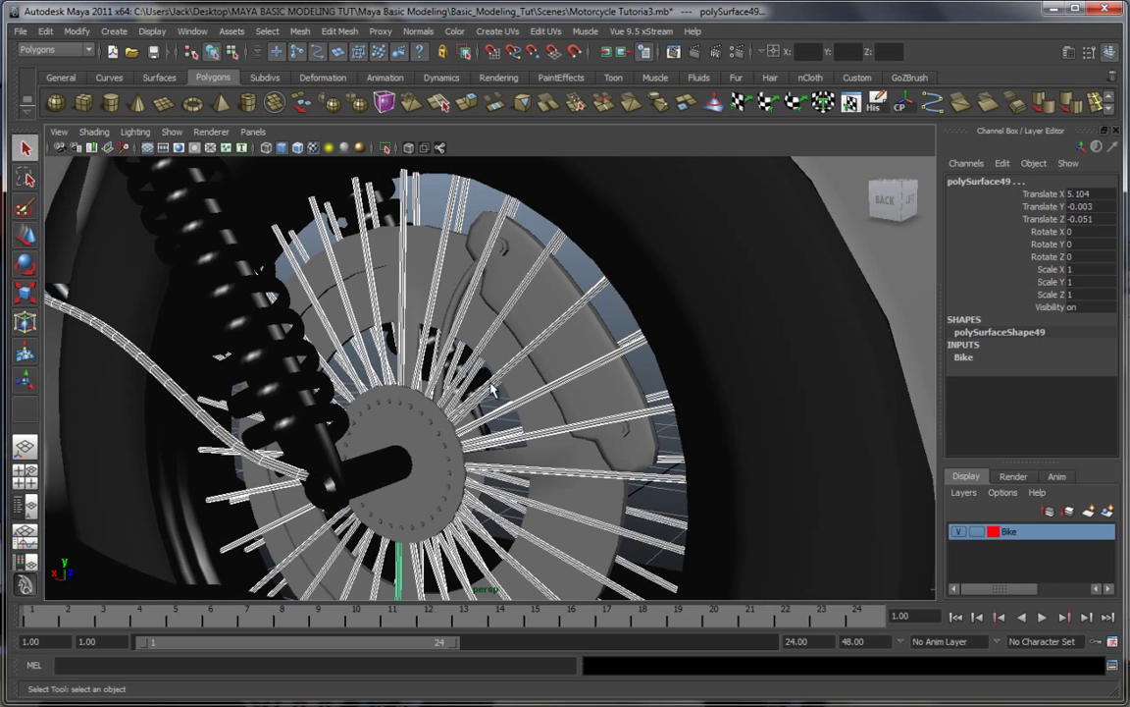
alt+middle_drag(314, 435, 477, 474)
shift+click(297, 397)
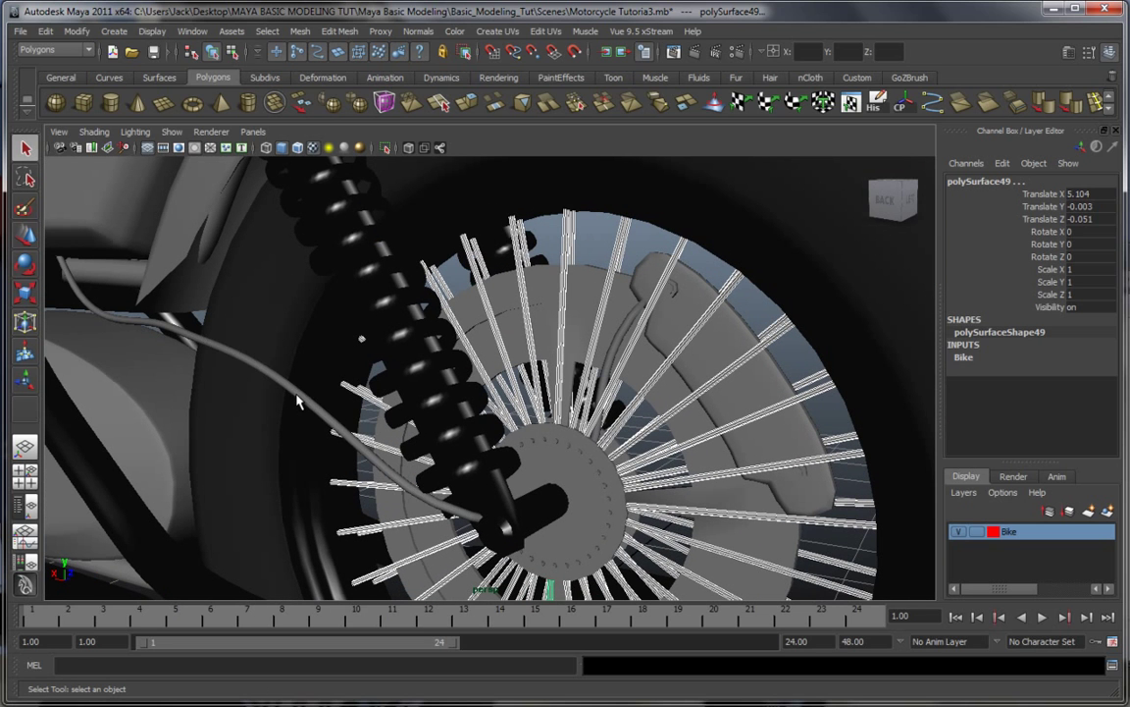
right_click(592, 360)
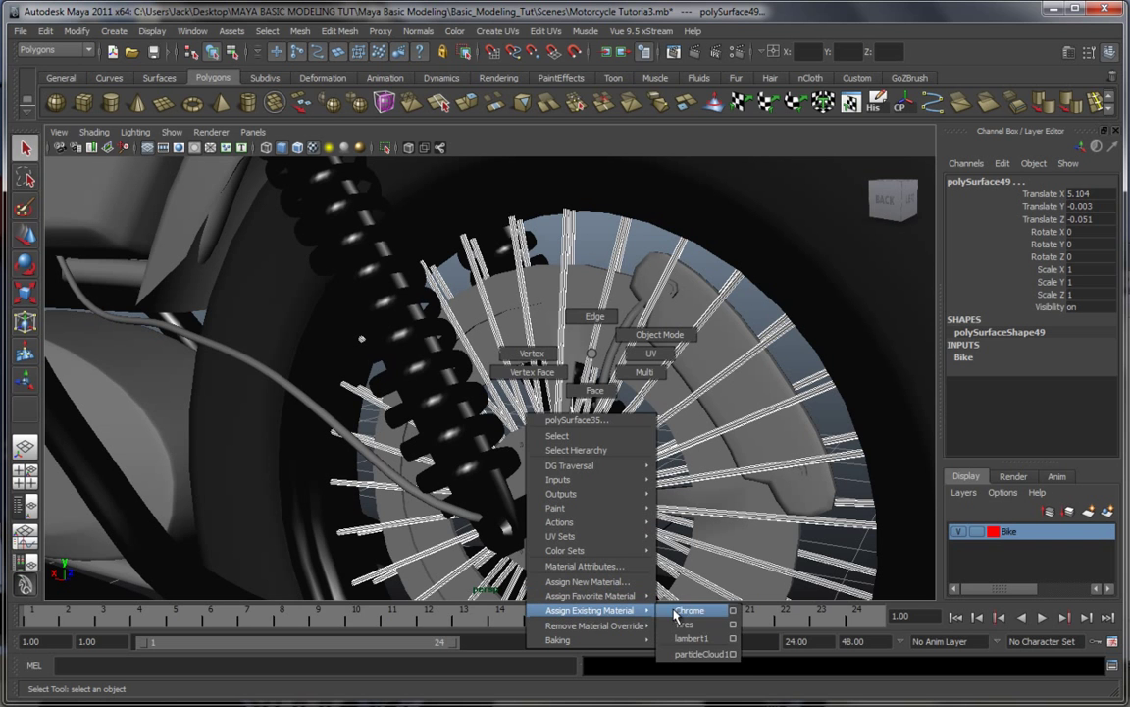
click(684, 613)
click(787, 347)
Step: Separate the tail light mesh into individual pieces, delete their history, and select only the housing nearest the fender
scroll(563, 410, down, 3)
alt+drag(545, 413, 352, 414)
scroll(611, 424, down, 8)
scroll(355, 416, up, 8)
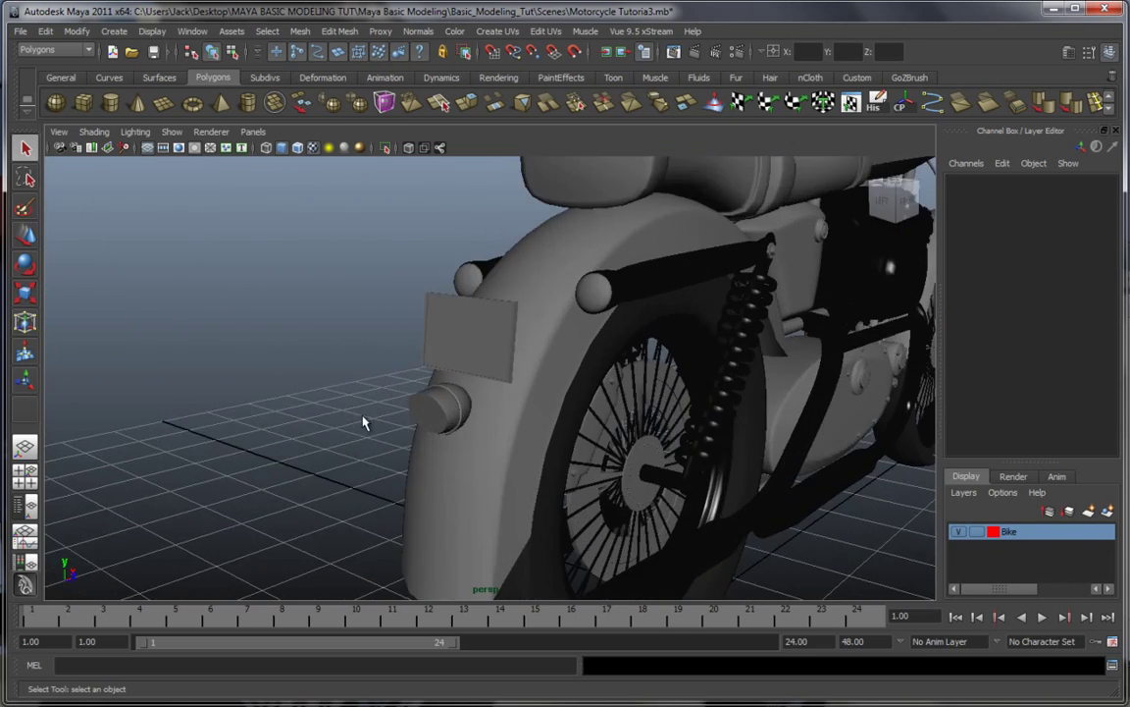
click(403, 442)
scroll(460, 450, down, 5)
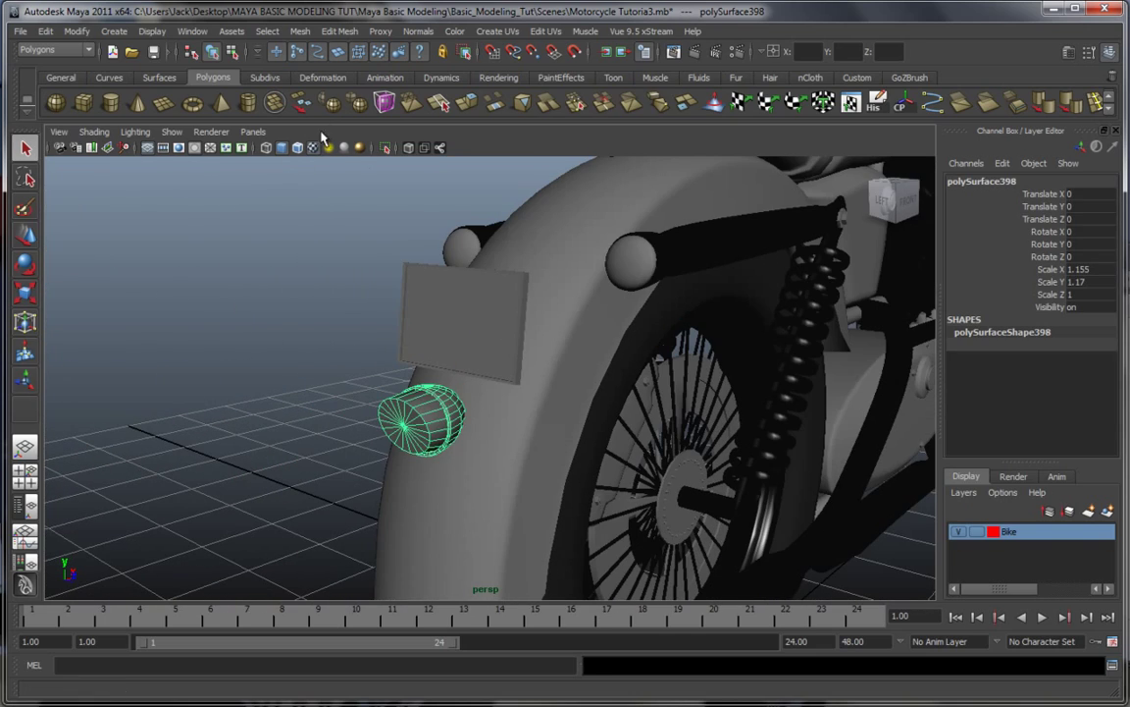
click(880, 104)
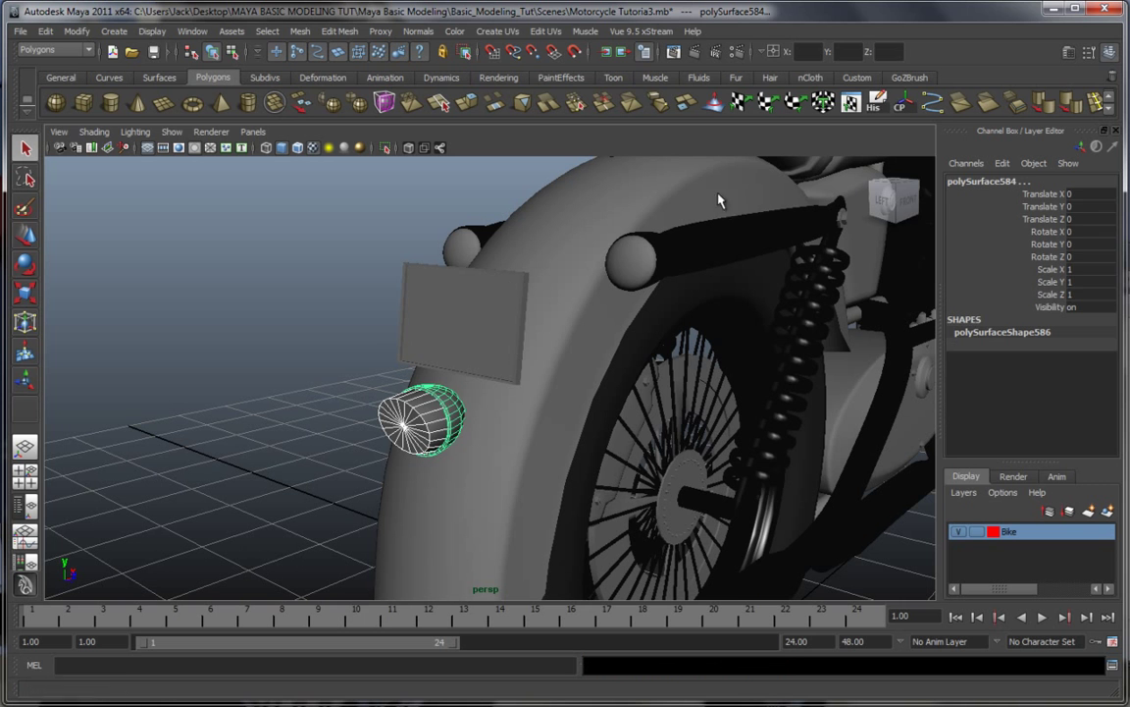
click(444, 402)
Step: Add the side cover knob and the fuel tank cap to the selection and assign the existing Chrome material to the selected parts
mouse_move(628, 392)
alt+mouse_down()
mouse_move(598, 396)
mouse_move(686, 392)
mouse_move(616, 393)
alt+mouse_up()
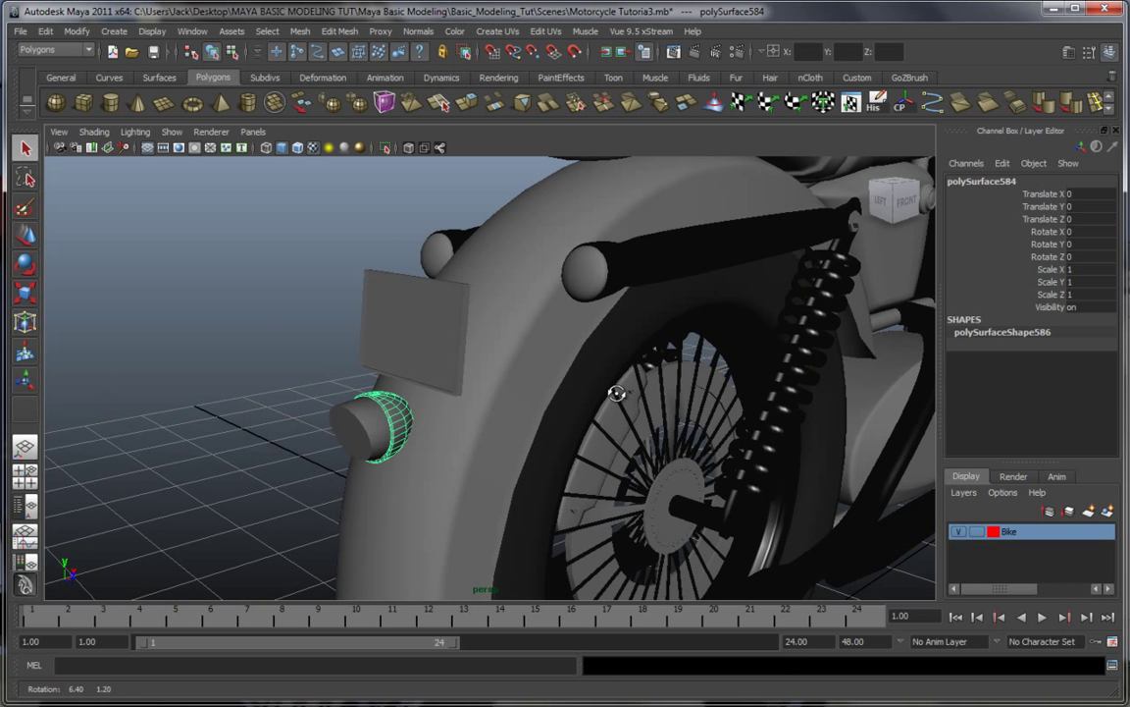
click(414, 330)
alt+middle_drag(540, 283, 263, 432)
alt+drag(594, 408, 436, 394)
alt+middle_drag(587, 396, 475, 392)
alt+drag(493, 396, 538, 401)
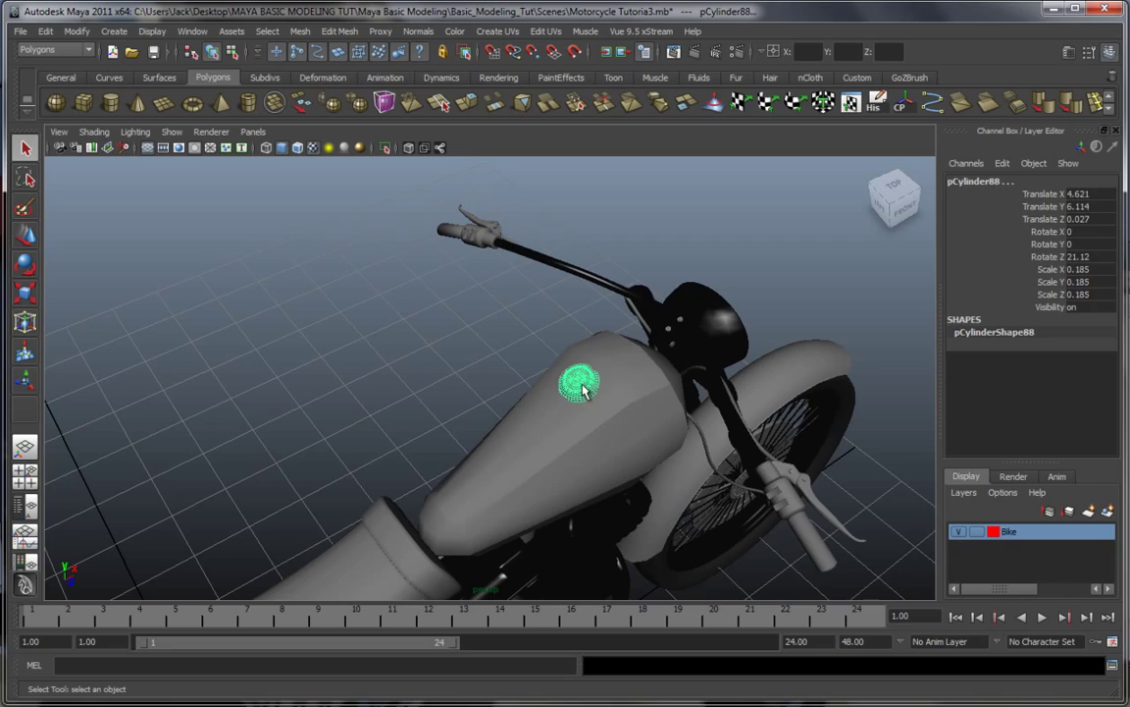
right_click(582, 390)
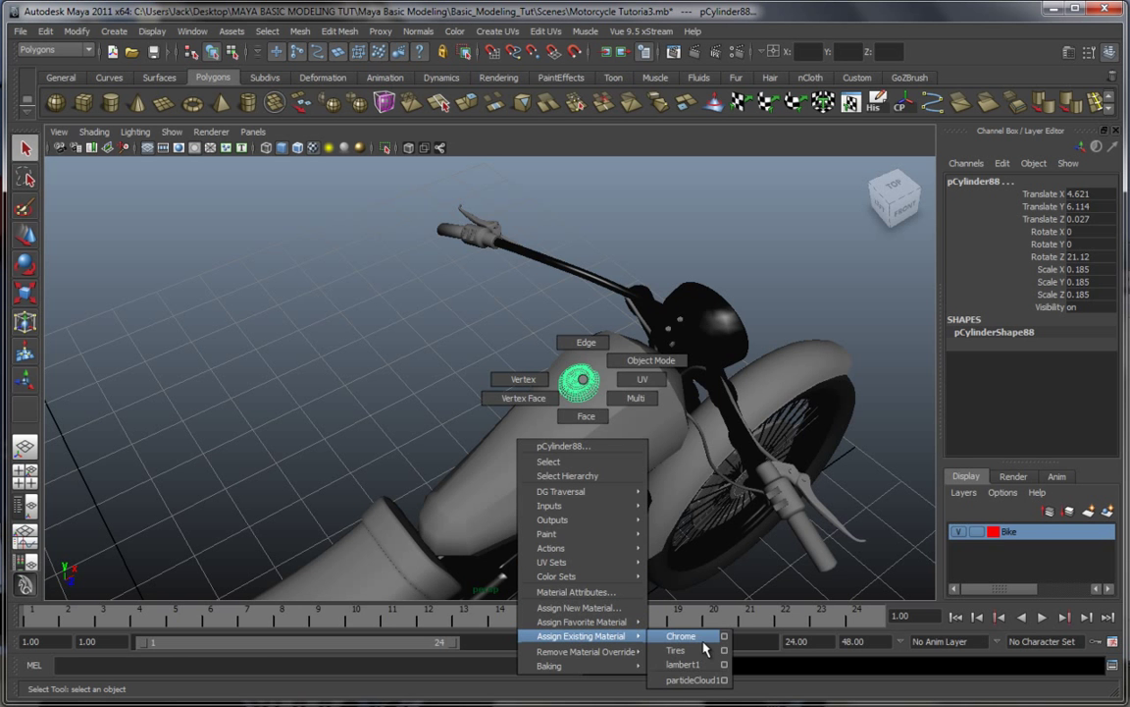
click(701, 639)
click(496, 392)
Step: Select the levers on both handlebar grips
alt+drag(515, 417, 469, 401)
scroll(410, 422, up, 3)
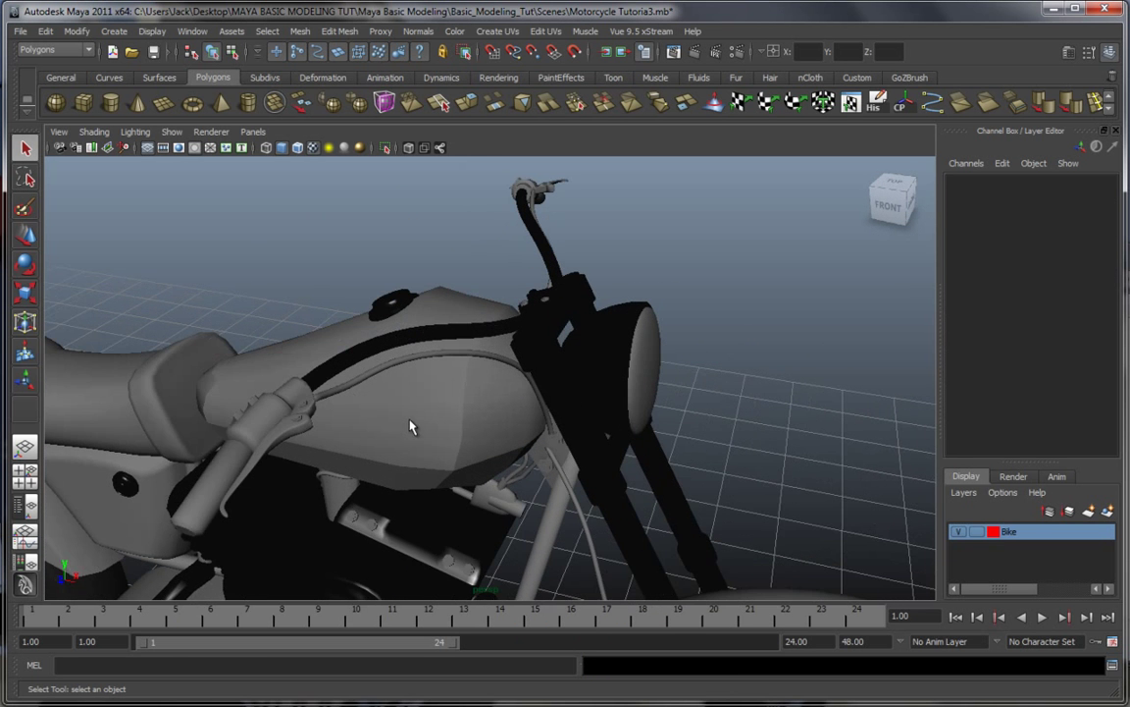
alt+middle_drag(411, 421, 478, 403)
scroll(465, 404, up, 3)
click(390, 405)
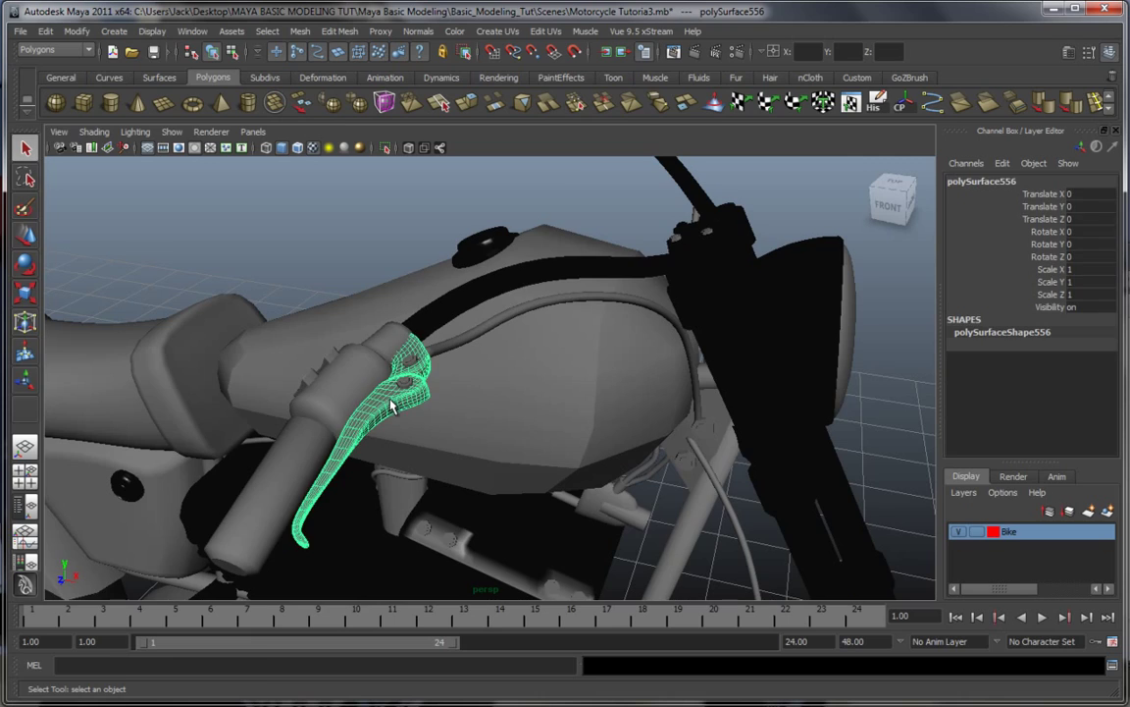
alt+middle_drag(392, 404, 234, 499)
alt+middle_drag(488, 375, 467, 438)
alt+drag(467, 438, 262, 464)
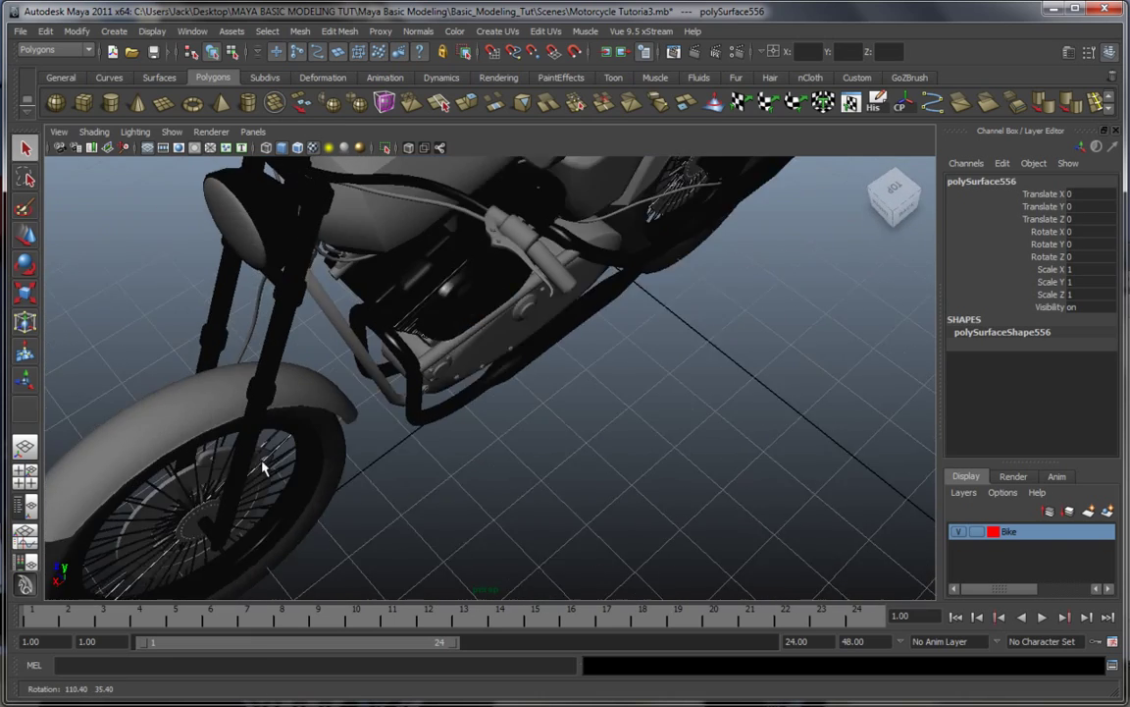
scroll(526, 313, up, 4)
alt+middle_drag(570, 278, 535, 505)
alt+middle_drag(520, 284, 506, 425)
alt+drag(506, 426, 497, 346)
shift+click(497, 416)
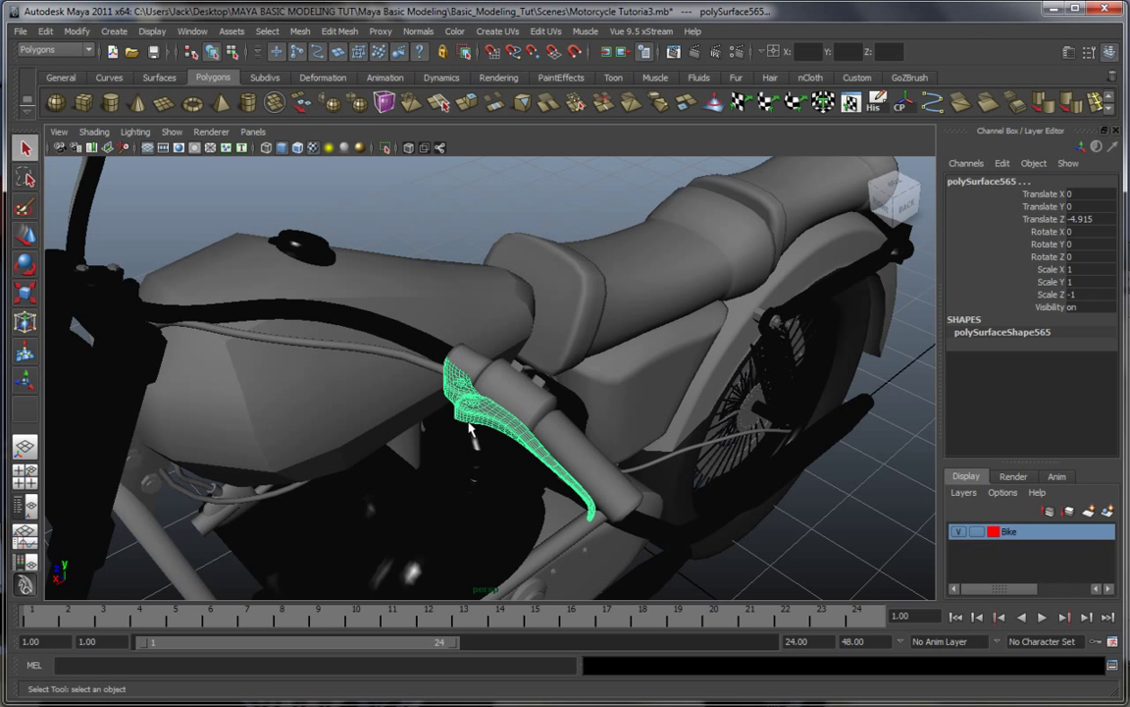
Step: Keep only the lever with separate bolts selected, assign it the existing Chrome material, and clear the selection
alt+middle_drag(344, 384, 462, 392)
alt+drag(344, 393, 628, 393)
alt+middle_drag(628, 382, 666, 353)
alt+drag(334, 368, 482, 373)
alt+middle_drag(295, 432, 484, 422)
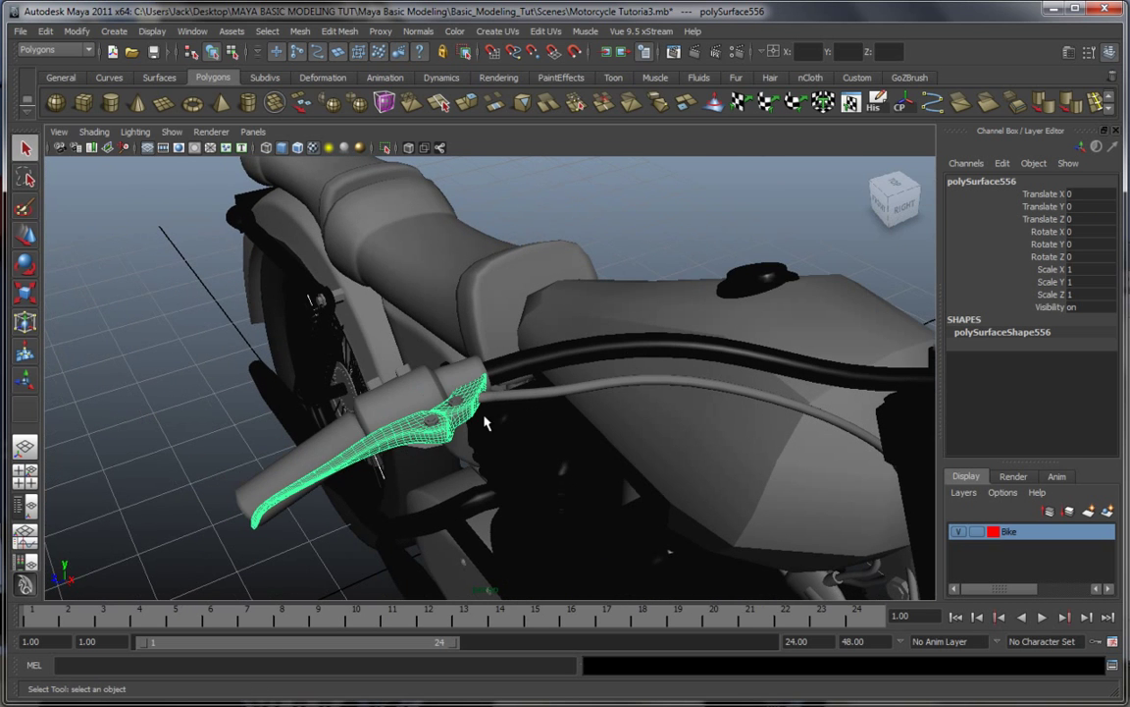
right_click(410, 435)
mouse_move(414, 690)
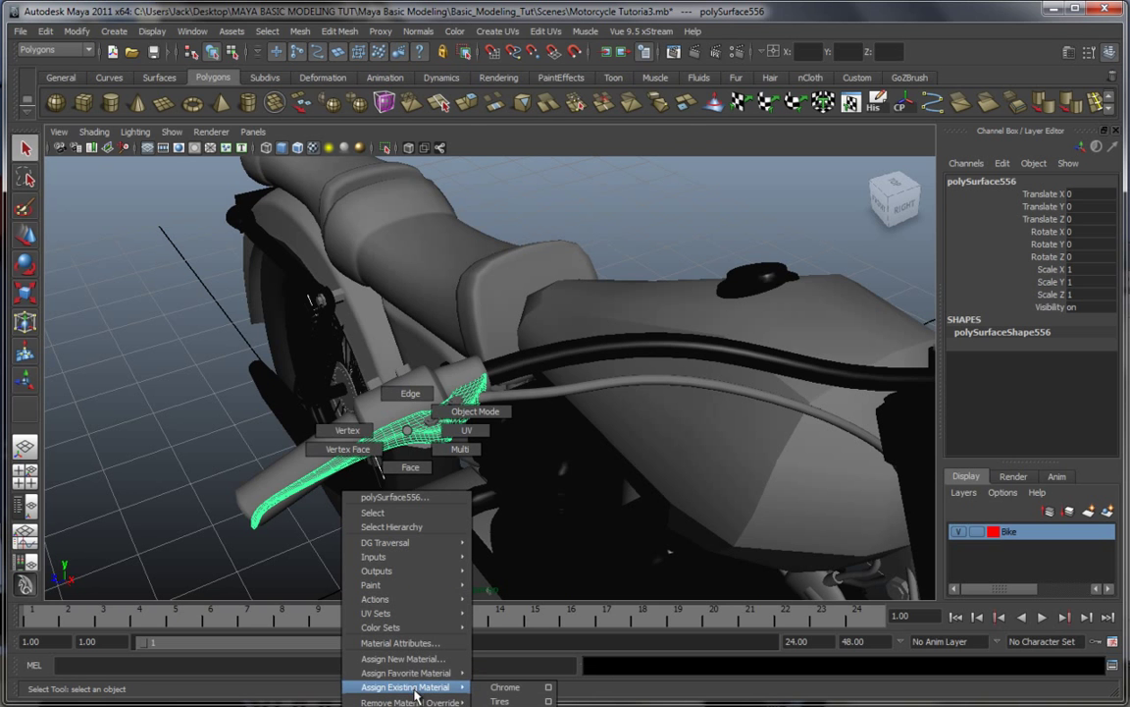
click(500, 693)
click(665, 259)
Step: Separate the gray lever on the opposite grip from its bolts, delete the pieces' history, and clear the selection
alt+drag(668, 276, 597, 313)
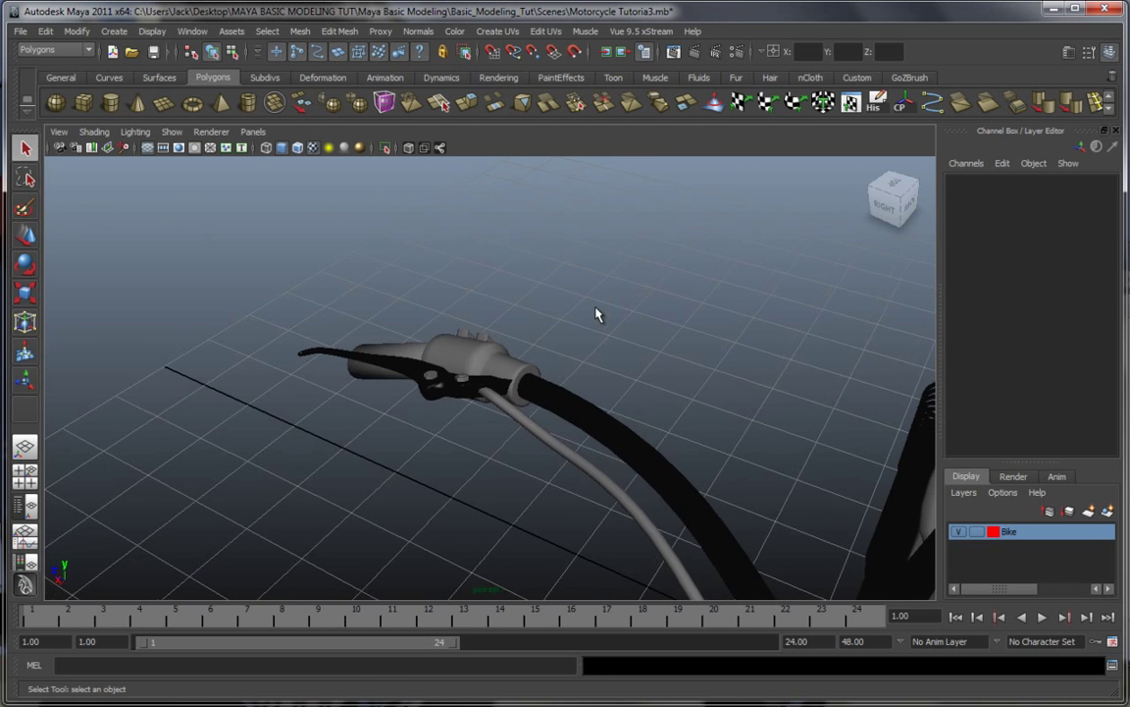
alt+middle_drag(597, 313, 401, 185)
scroll(400, 185, down, 6)
alt+middle_drag(795, 392, 493, 290)
scroll(492, 290, up, 4)
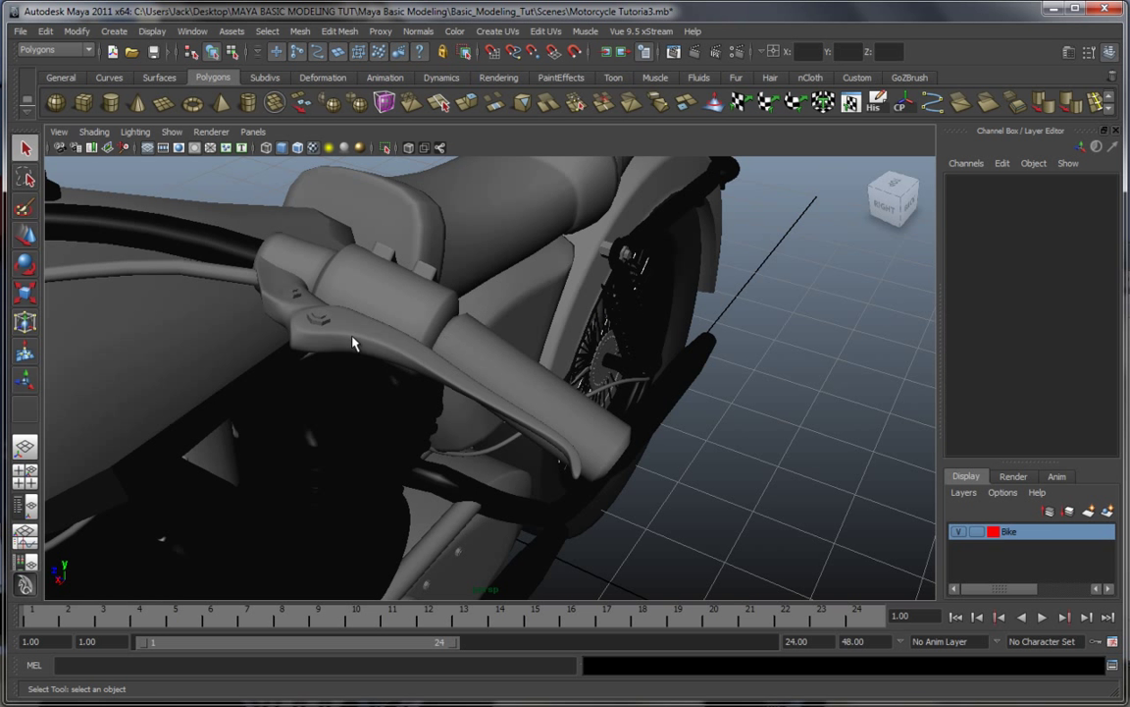
click(354, 338)
click(300, 105)
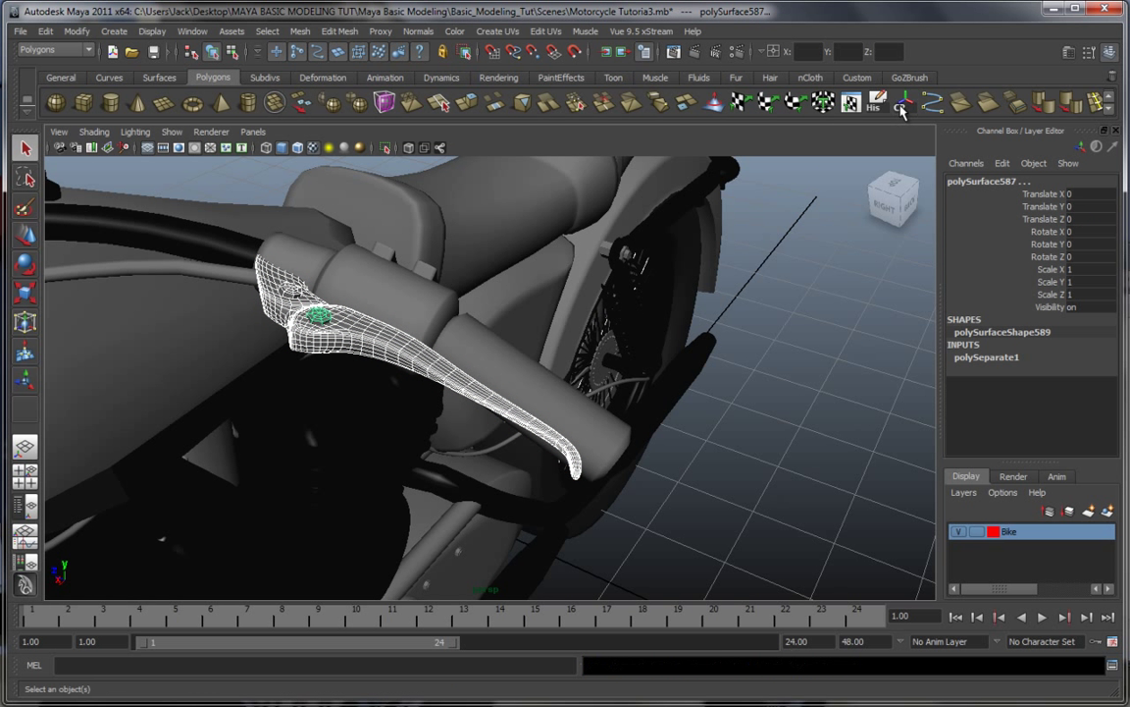
click(877, 104)
click(777, 413)
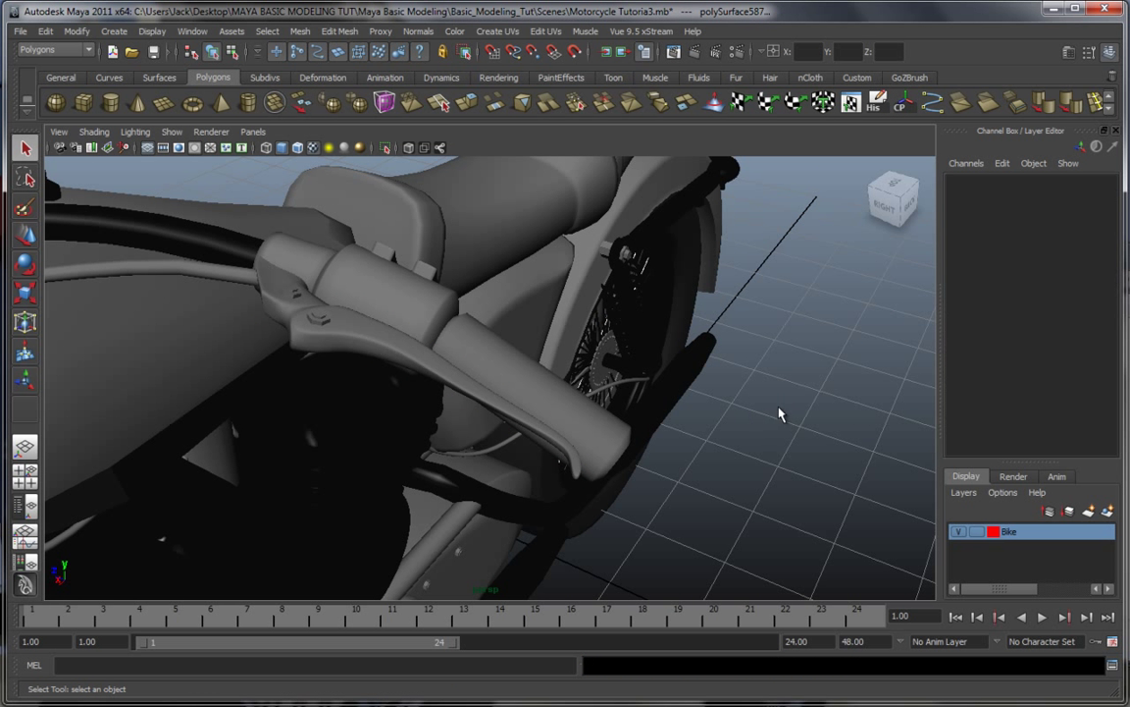
Step: Assign the existing Chrome material to the separated lever without its bolts and clear the selection
click(371, 334)
right_drag(373, 331, 397, 491)
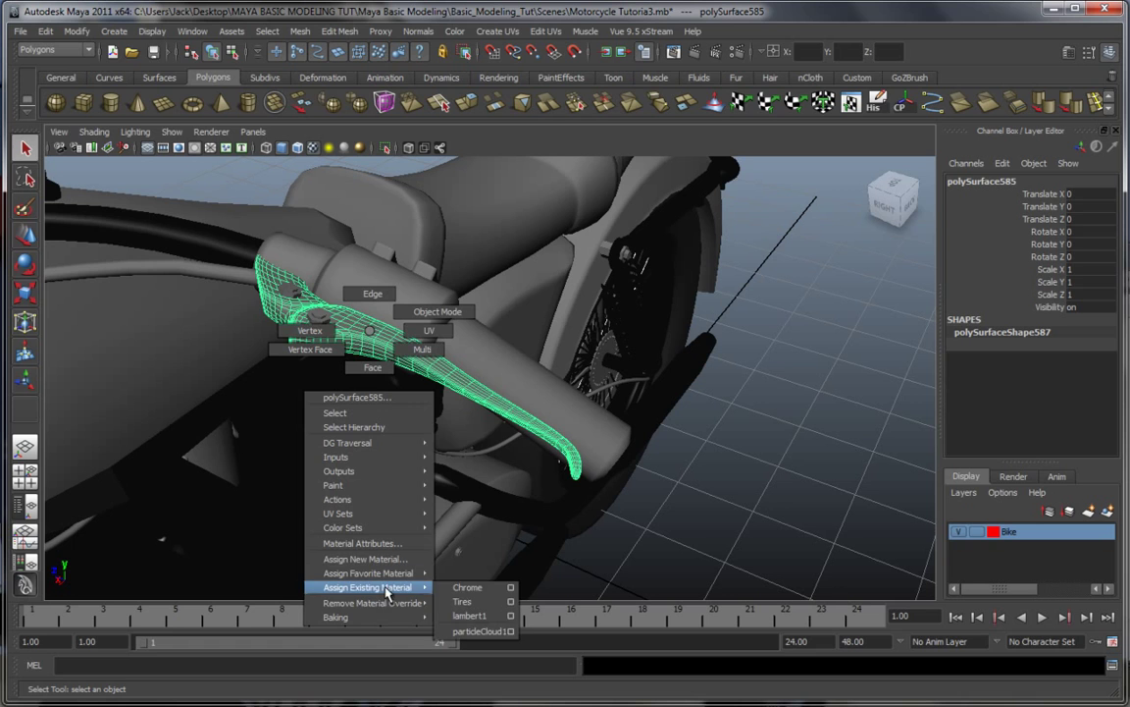
right_drag(481, 589, 481, 588)
click(793, 406)
scroll(474, 379, down, 10)
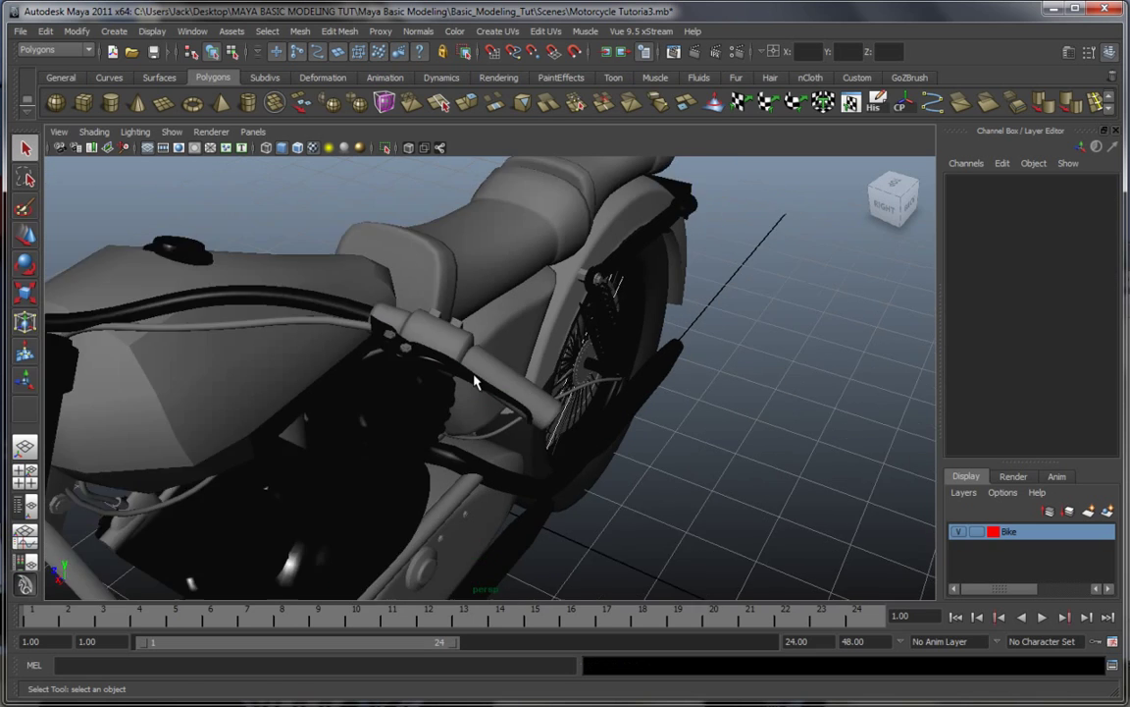
alt+drag(631, 405, 491, 343)
alt+middle_drag(483, 430, 636, 390)
scroll(595, 387, up, 5)
alt+middle_drag(570, 430, 425, 322)
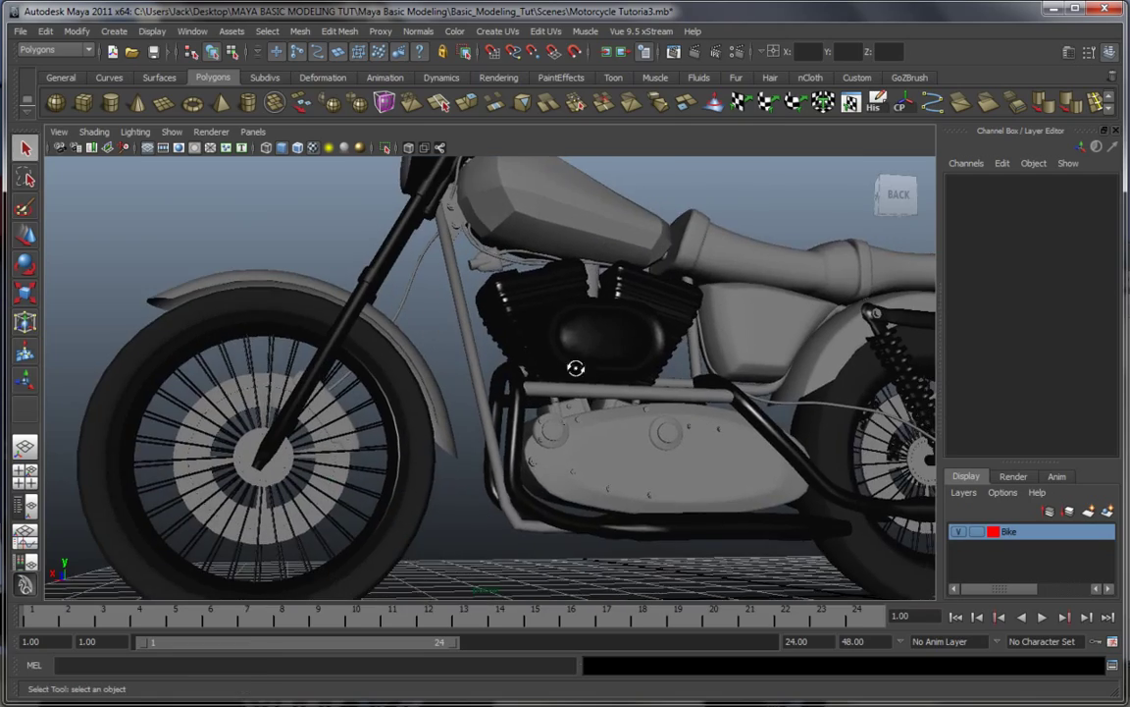
Step: Assign the existing Chrome material to the straight horizontal bar above the engine's gray oval cover
alt+drag(575, 368, 535, 383)
alt+middle_drag(538, 384, 416, 336)
alt+drag(416, 335, 481, 353)
click(481, 338)
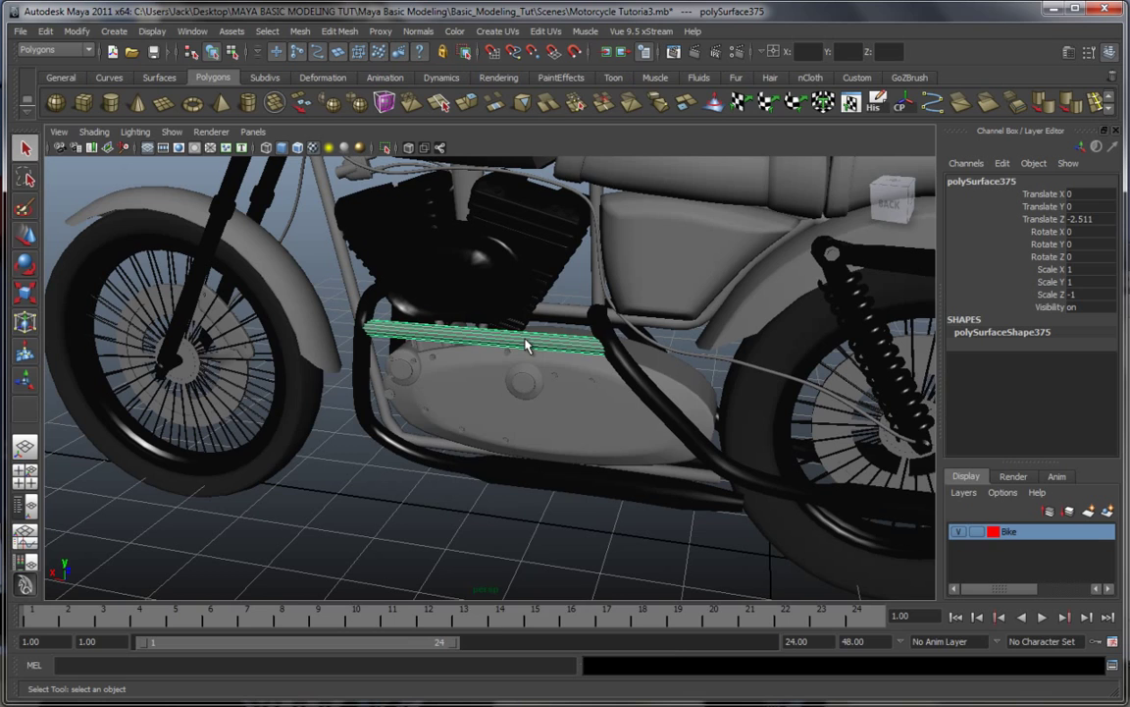
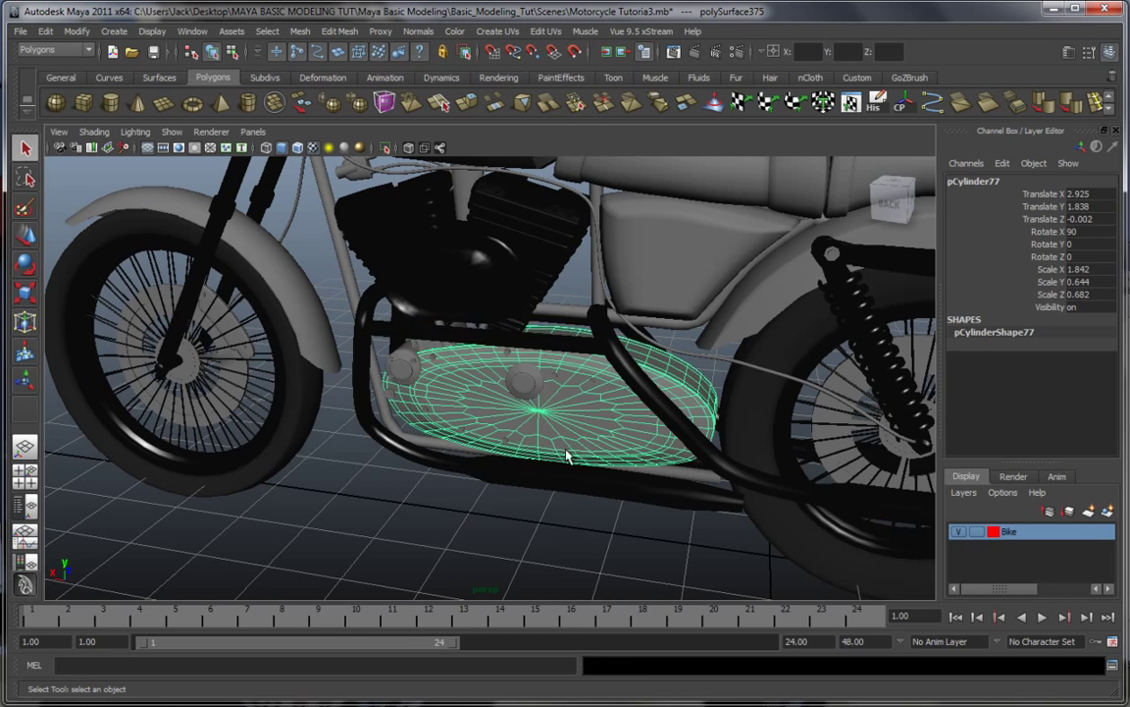
Step: Select the oval engine cover together with its two round caps, leaving out the bolts
scroll(567, 456, up, 5)
alt+drag(555, 456, 547, 436)
shift+click(566, 366)
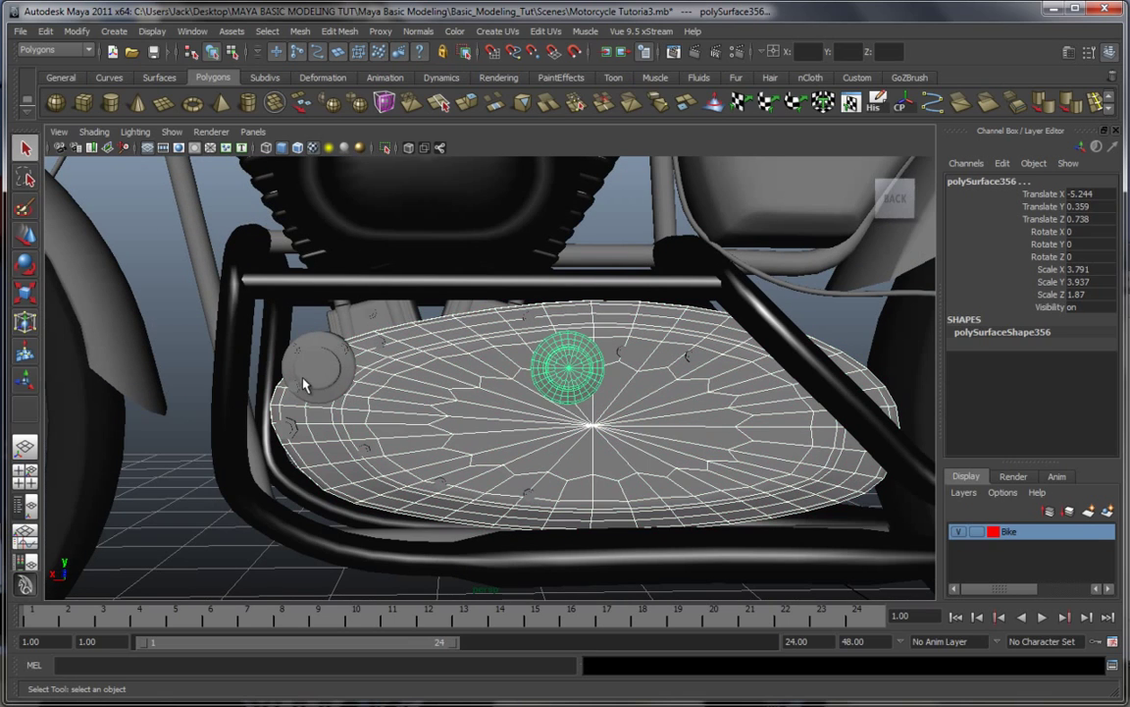
shift+click(301, 368)
alt+drag(331, 399, 694, 427)
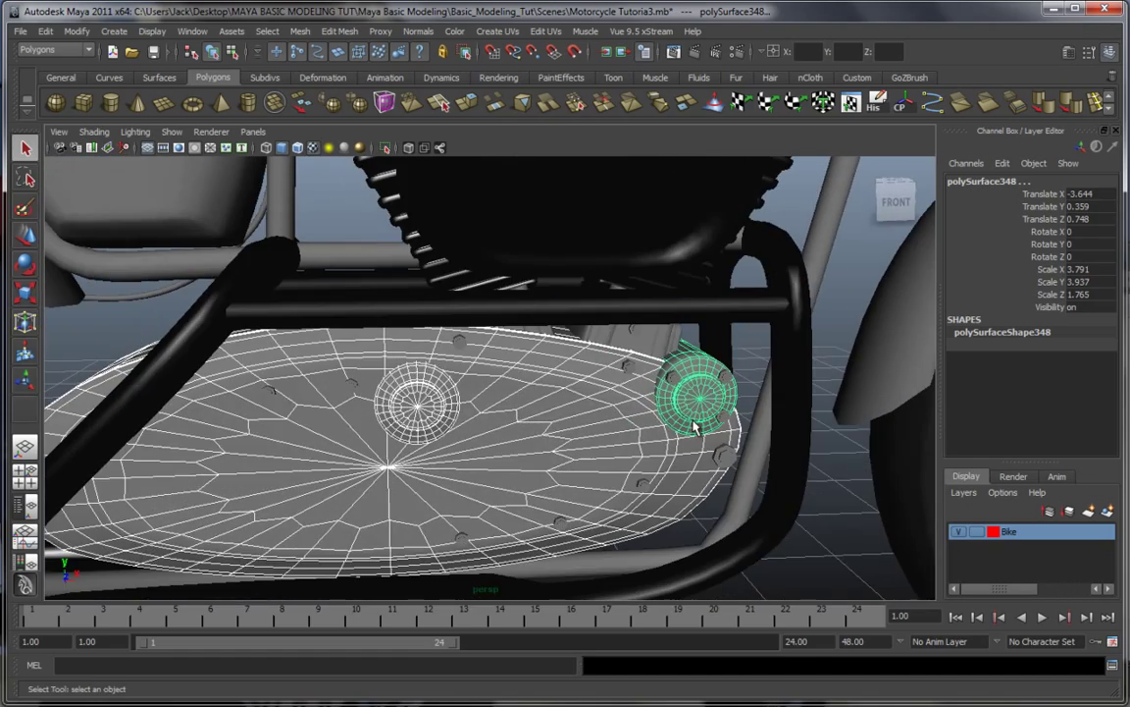
Step: Add the two gray engine pieces behind the oval cover's upper edge to the selection
alt+drag(472, 413, 436, 396)
scroll(449, 389, up, 5)
alt+middle_drag(508, 364, 365, 402)
scroll(364, 403, up, 3)
shift+click(480, 282)
shift+click(292, 293)
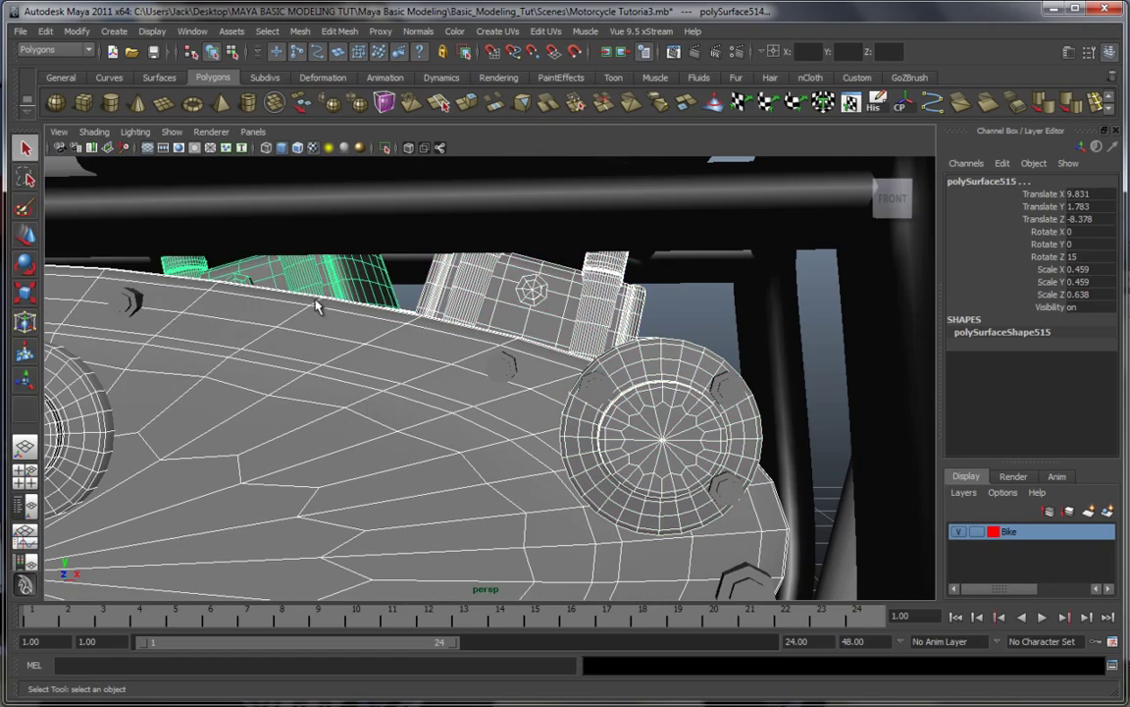
Step: Assign the existing Chrome material to the selected engine cover, caps and rear pieces, and clear the selection
scroll(481, 336, down, 5)
scroll(480, 336, down, 4)
alt+middle_drag(481, 336, 542, 292)
alt+drag(543, 293, 447, 369)
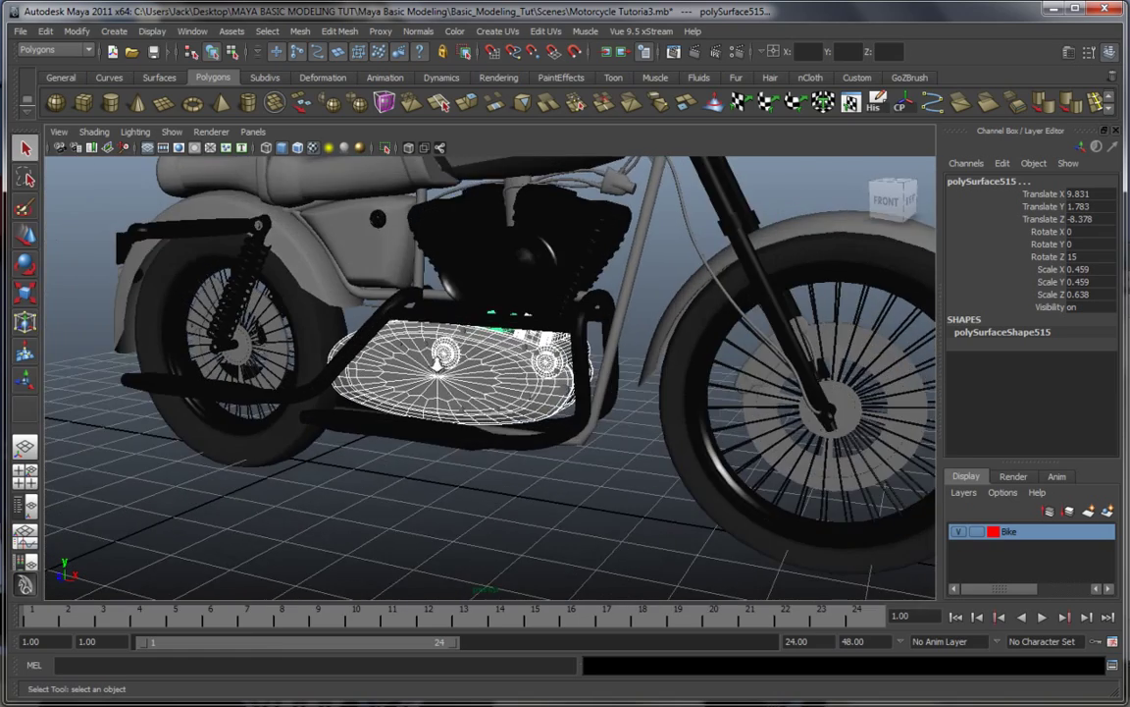
scroll(446, 371, up, 6)
right_drag(530, 322, 533, 583)
right_drag(634, 584, 634, 586)
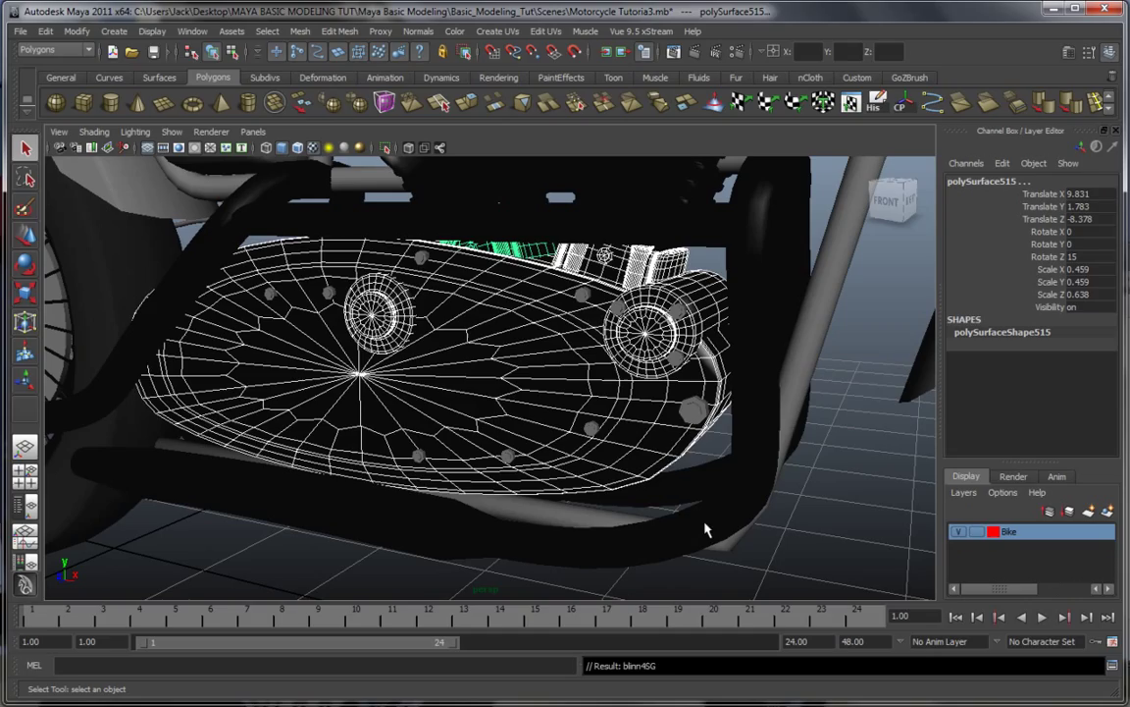
click(852, 423)
scroll(650, 413, down, 4)
scroll(629, 393, down, 4)
alt+middle_drag(629, 397, 648, 481)
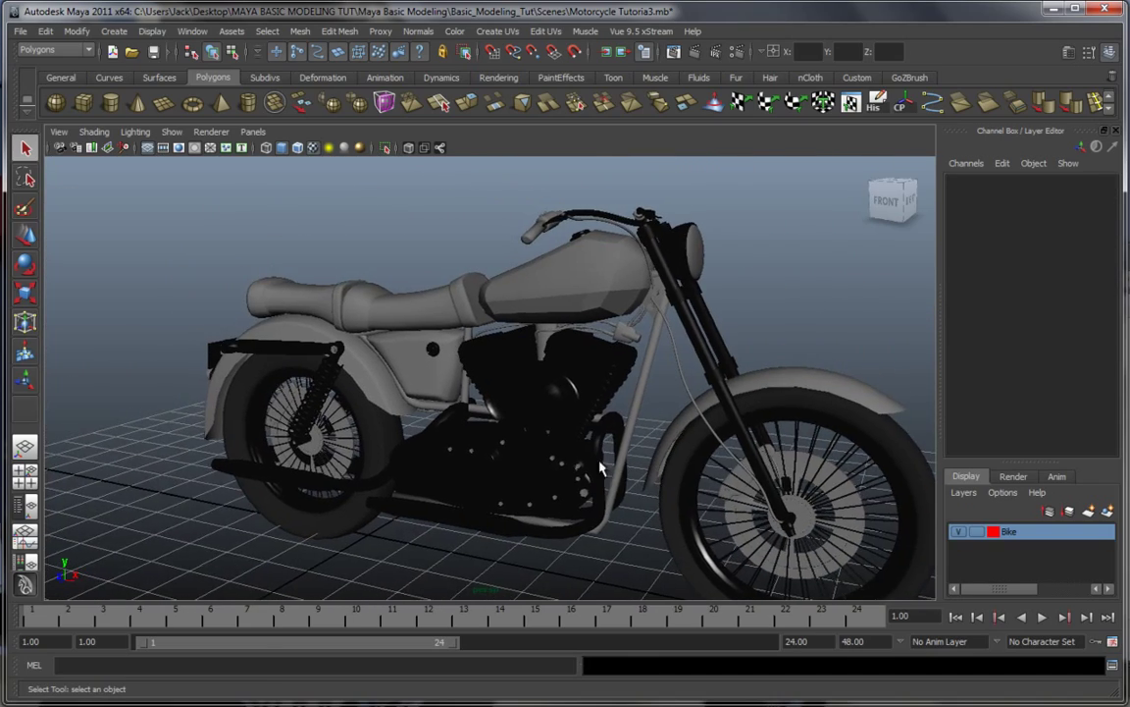
scroll(568, 463, up, 4)
alt+drag(489, 449, 510, 430)
mouse_move(651, 412)
alt+mouse_down()
mouse_move(661, 421)
mouse_move(641, 398)
alt+mouse_up()
alt+middle_drag(642, 398, 405, 422)
scroll(496, 421, up, 4)
click(585, 319)
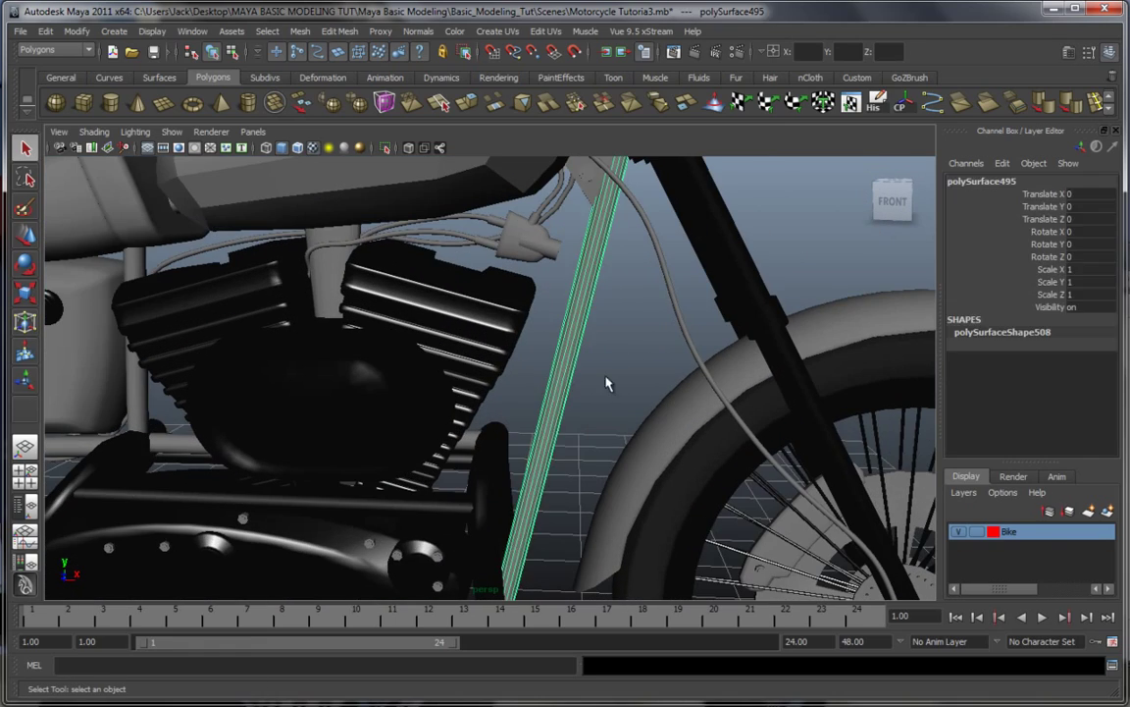
click(606, 381)
Step: Examine the motorcycle's frame and engine area from several angles for parts still without their own material
scroll(512, 414, down, 5)
alt+drag(412, 411, 456, 417)
alt+middle_drag(456, 417, 440, 396)
alt+drag(440, 396, 546, 466)
alt+drag(422, 463, 466, 441)
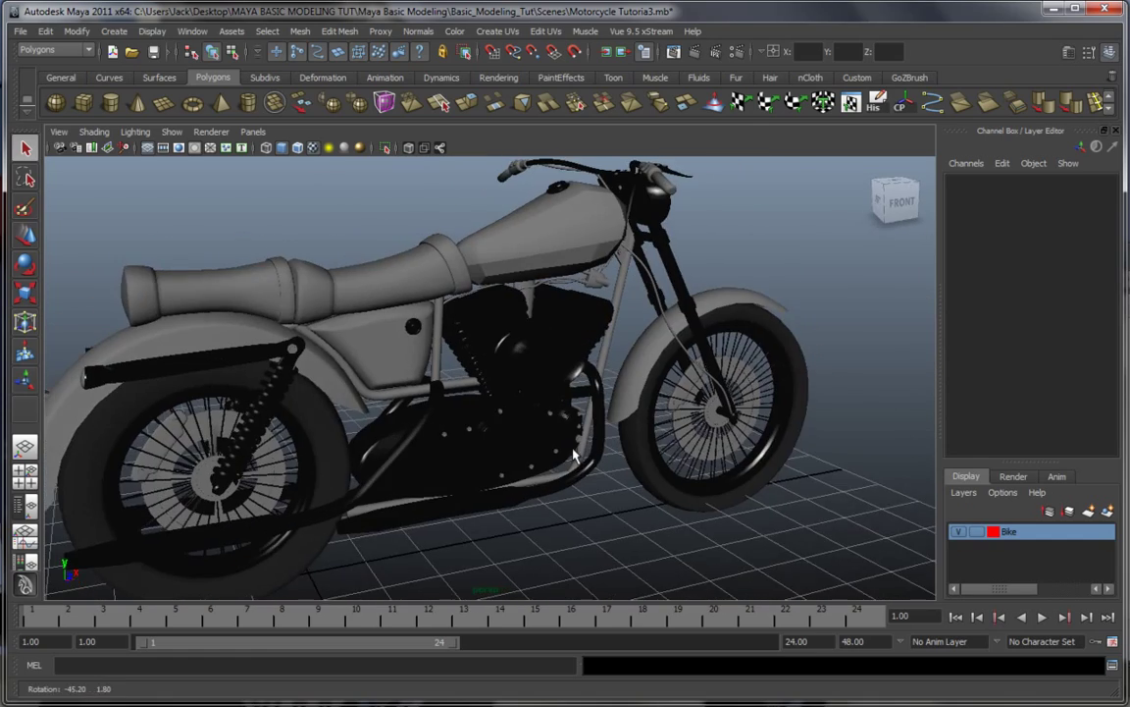
alt+middle_drag(466, 442, 534, 441)
scroll(491, 417, up, 5)
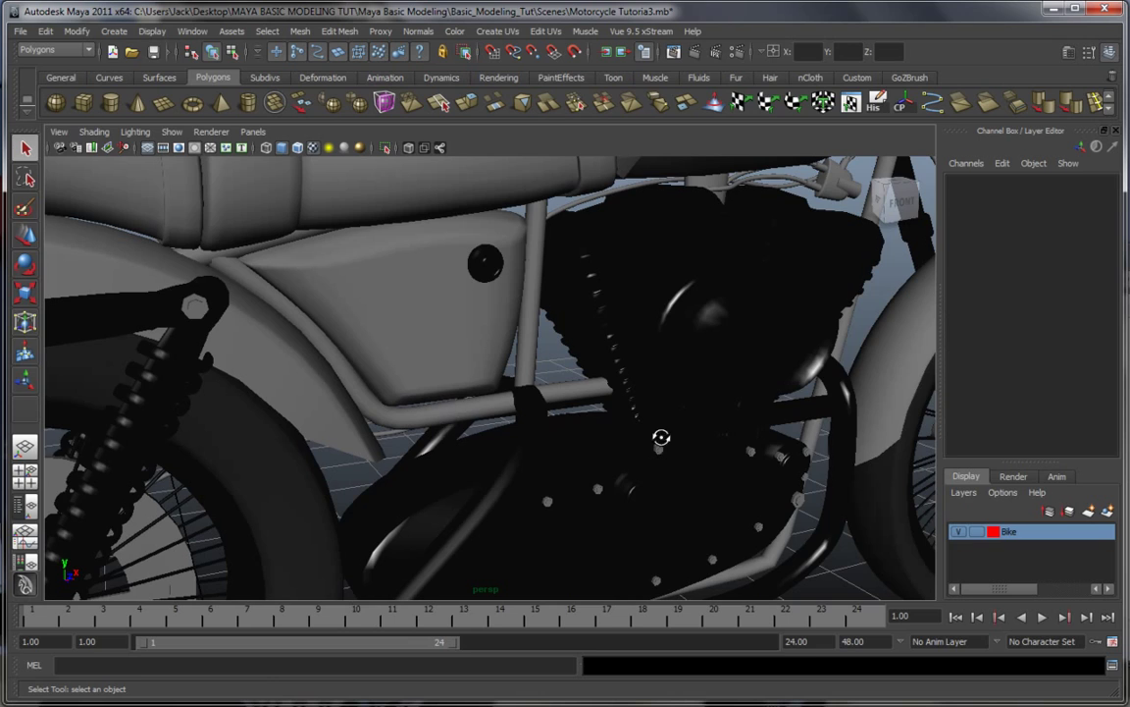
scroll(562, 432, down, 5)
alt+drag(661, 437, 604, 442)
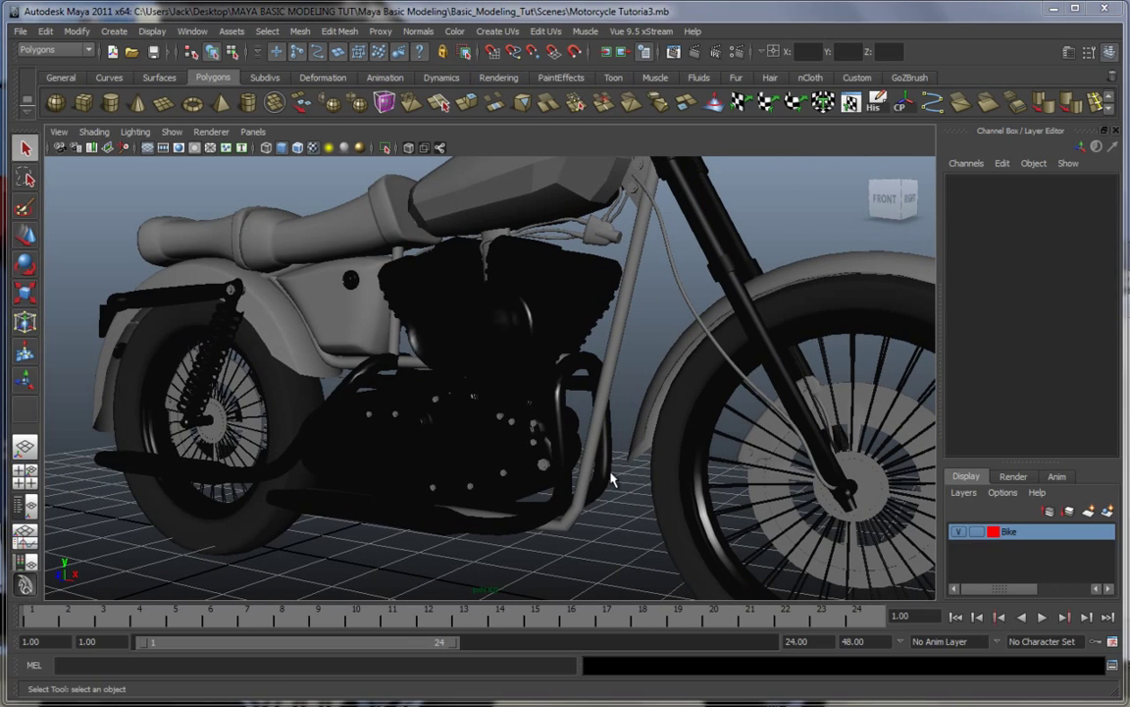
mouse_move(614, 479)
alt+mouse_down()
mouse_move(592, 478)
mouse_move(628, 479)
alt+mouse_up()
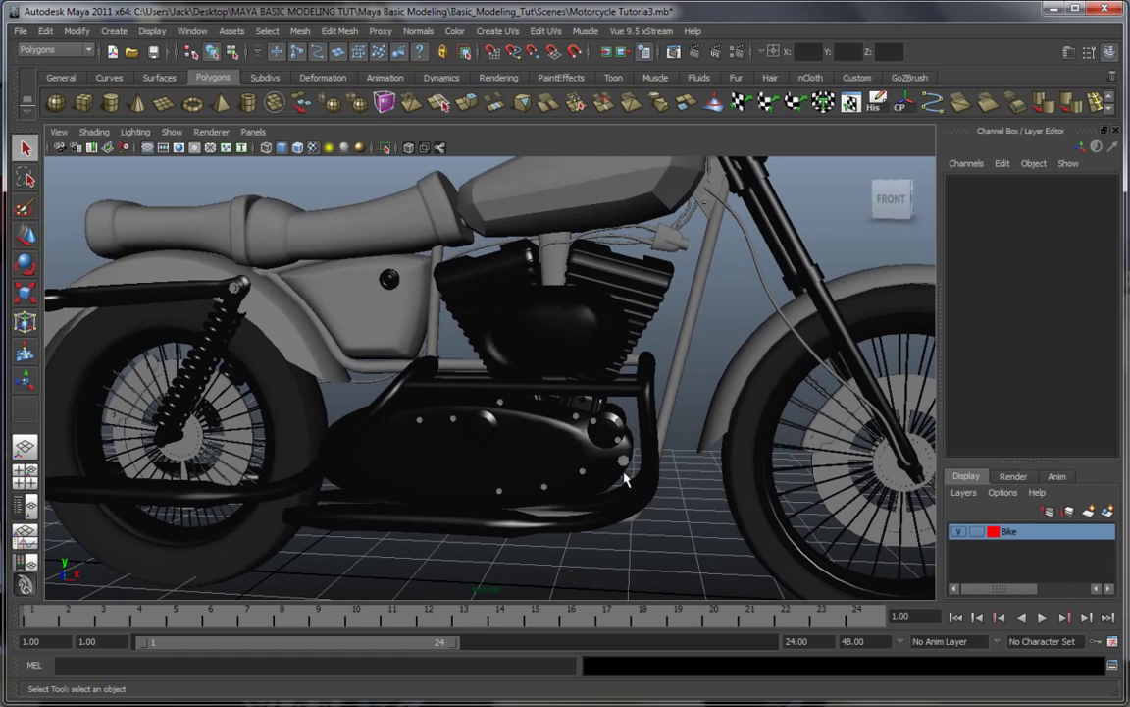
scroll(548, 476, down, 4)
alt+drag(548, 476, 496, 476)
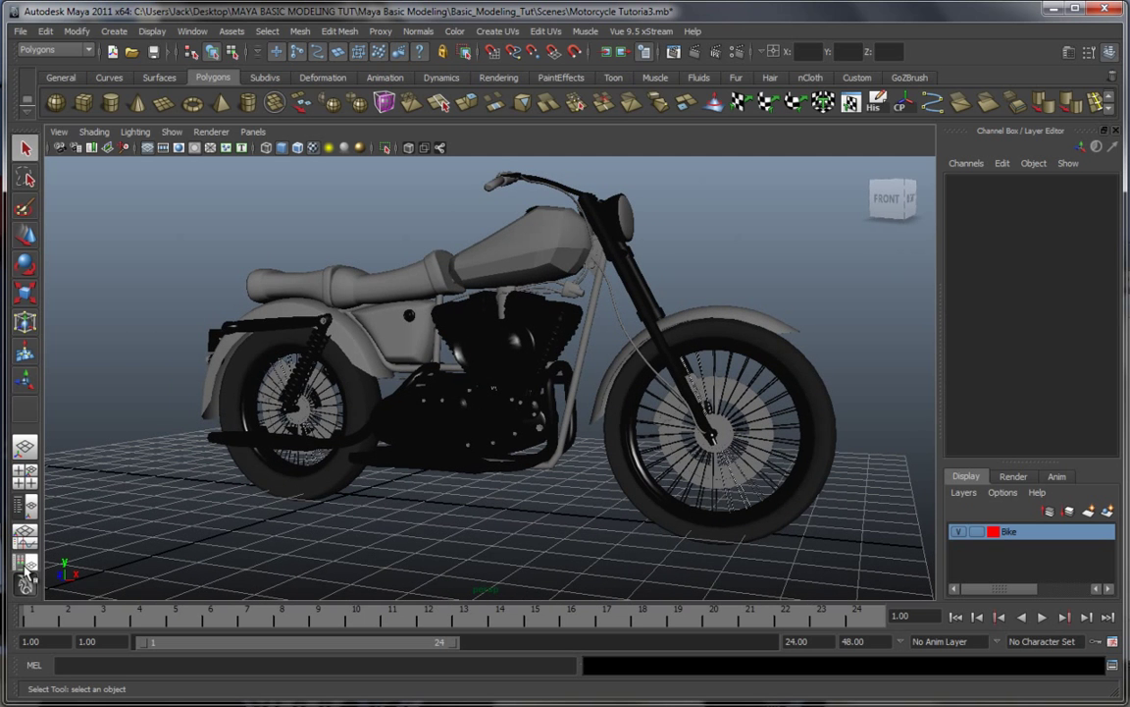
Step: Create a new Blinn material in the Hypershade and name it Black_Metal
click(25, 508)
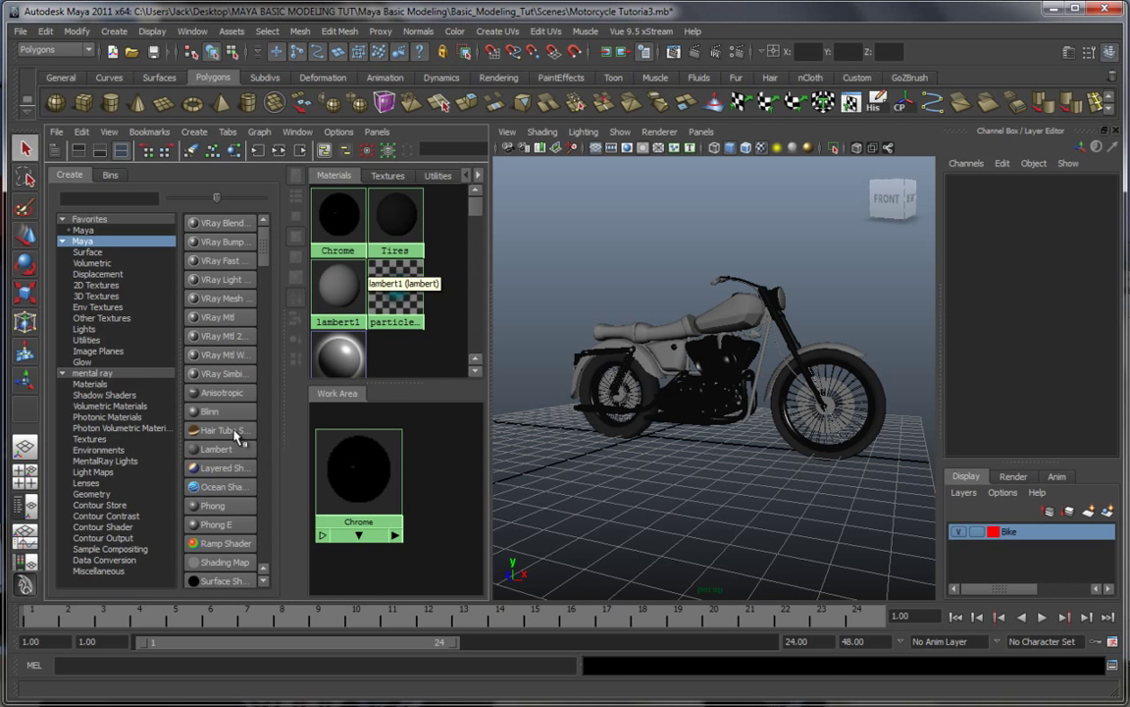
click(221, 414)
drag(334, 445, 358, 462)
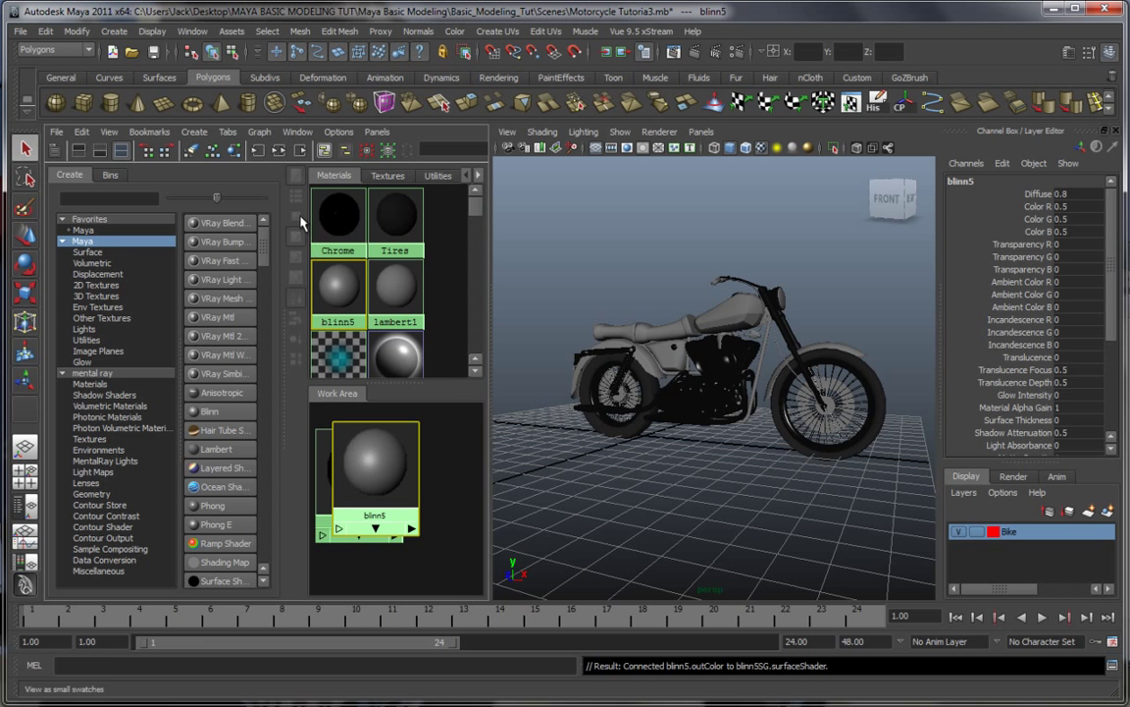
click(255, 152)
double_click(375, 461)
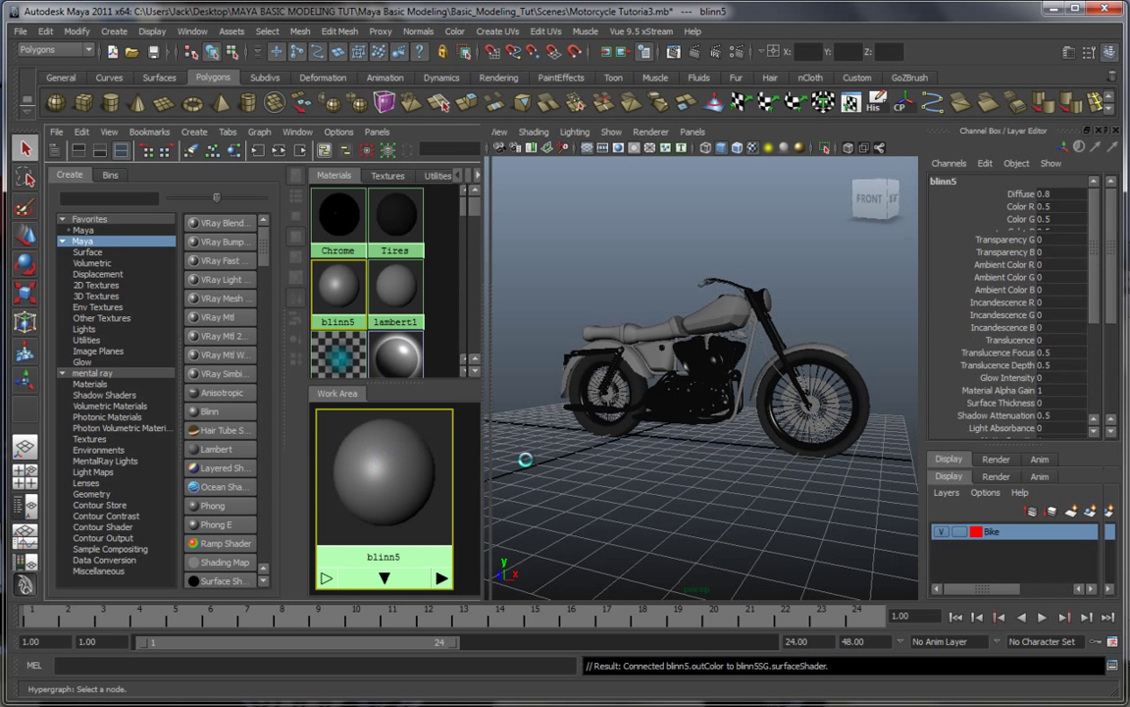
drag(904, 219, 837, 230)
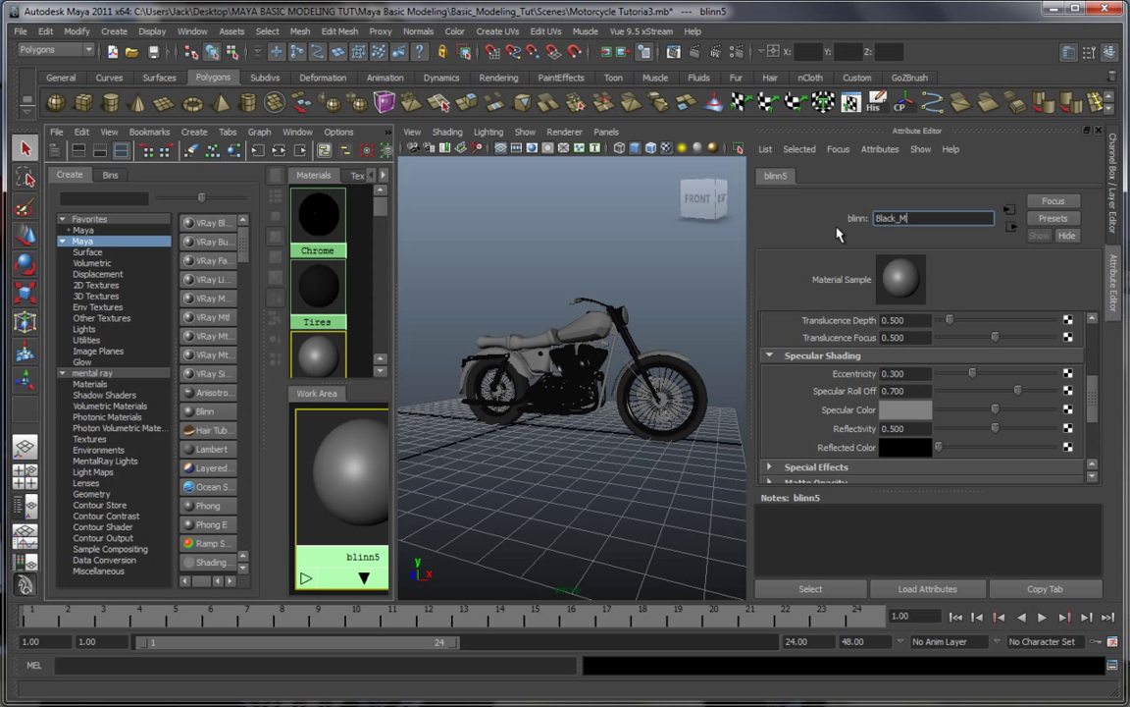
key(Return)
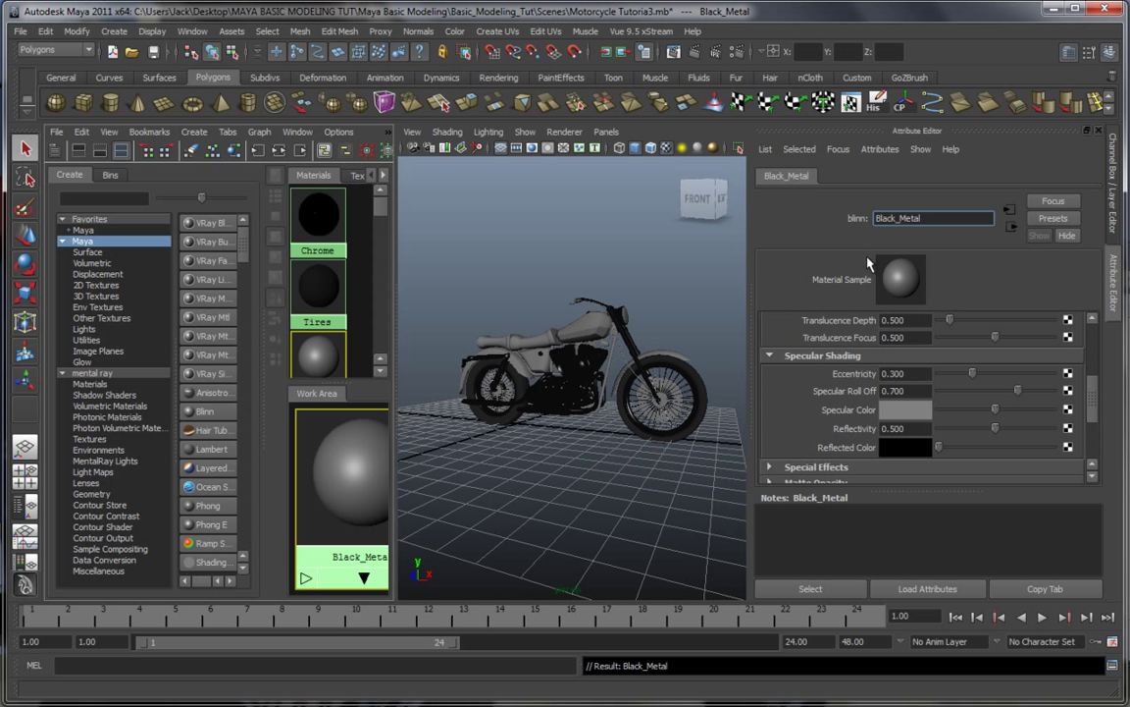
Step: Set Black_Metal's eccentricity to 0.110, specular roll off to 0.600 and reflectivity to about 0.752
alt+drag(625, 403, 598, 435)
scroll(591, 412, up, 5)
scroll(596, 432, down, 4)
alt+middle_drag(595, 429, 544, 428)
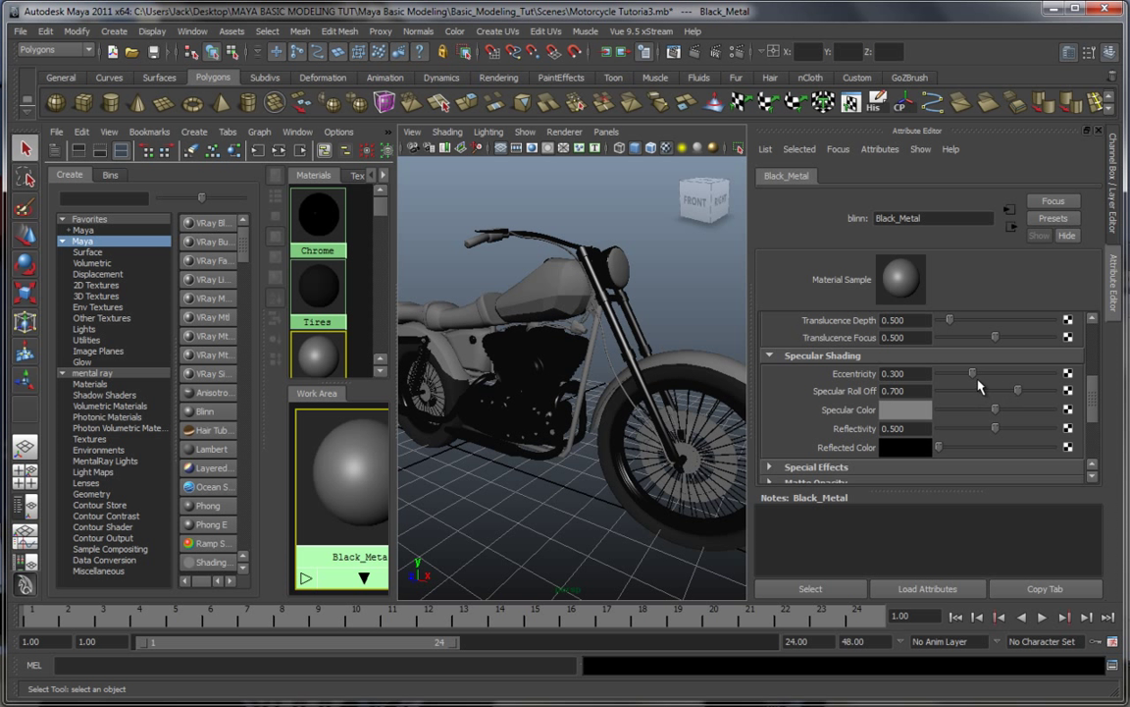
drag(972, 373, 966, 373)
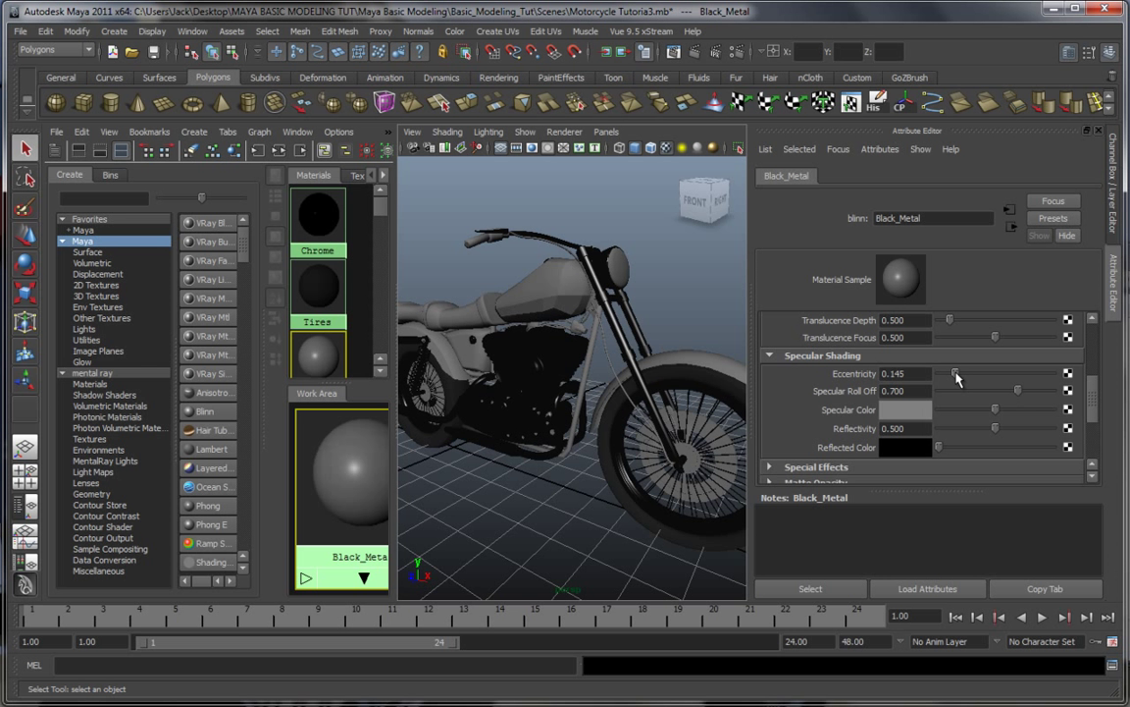
drag(957, 374, 950, 374)
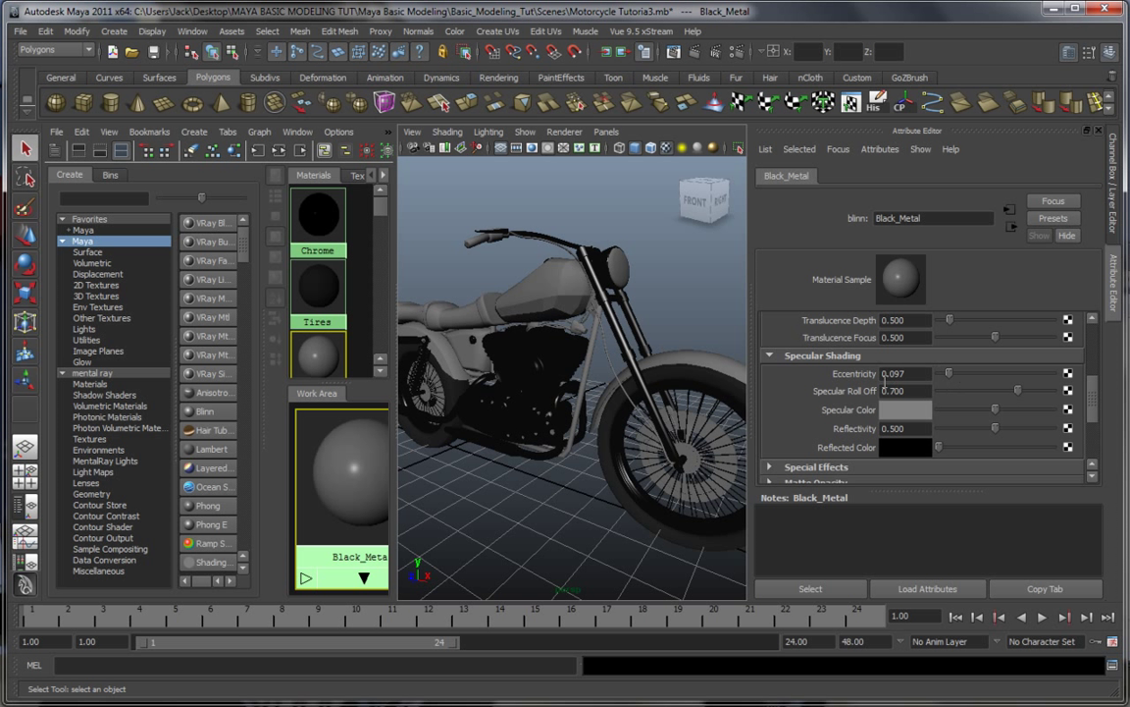
click(915, 374)
click(915, 390)
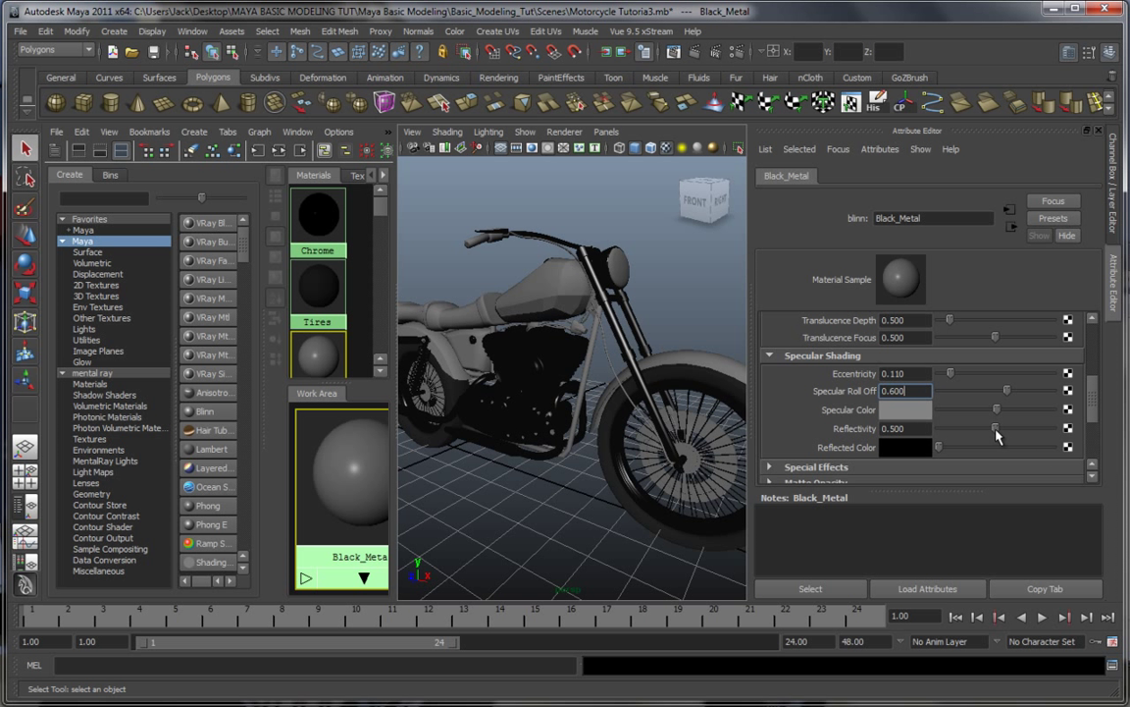
drag(996, 430, 1025, 433)
Step: Darken Black_Metal's color to near black, and return to the full perspective view with the Channel Box
mouse_move(656, 323)
alt+mouse_down()
mouse_move(702, 305)
mouse_move(650, 318)
alt+mouse_up()
drag(1095, 403, 1095, 345)
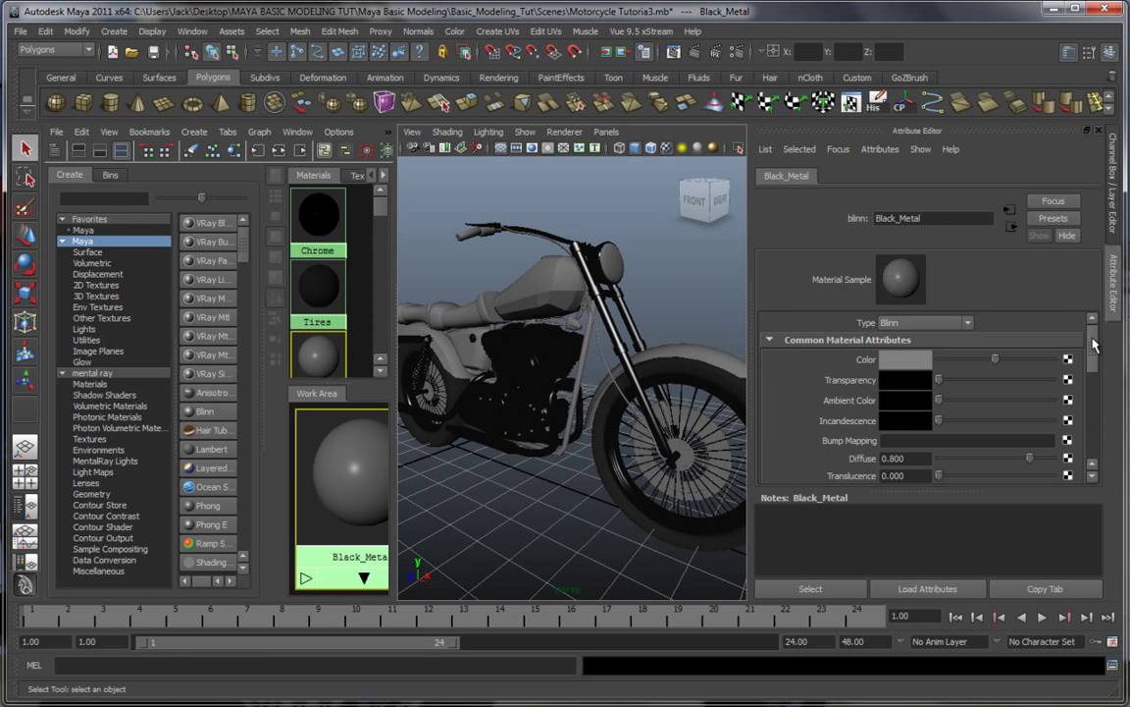
drag(994, 363, 948, 361)
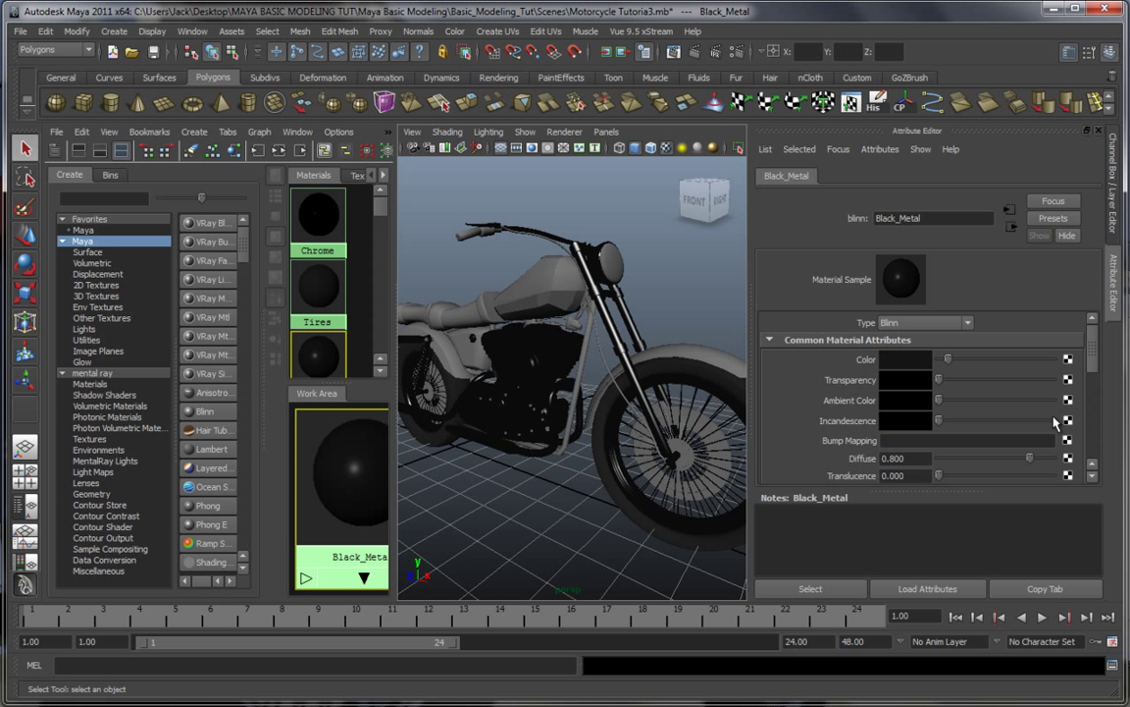
mouse_move(1097, 349)
mouse_down()
mouse_move(1092, 405)
mouse_move(1087, 392)
mouse_move(1073, 403)
mouse_up()
alt+drag(543, 417, 602, 449)
key(space)
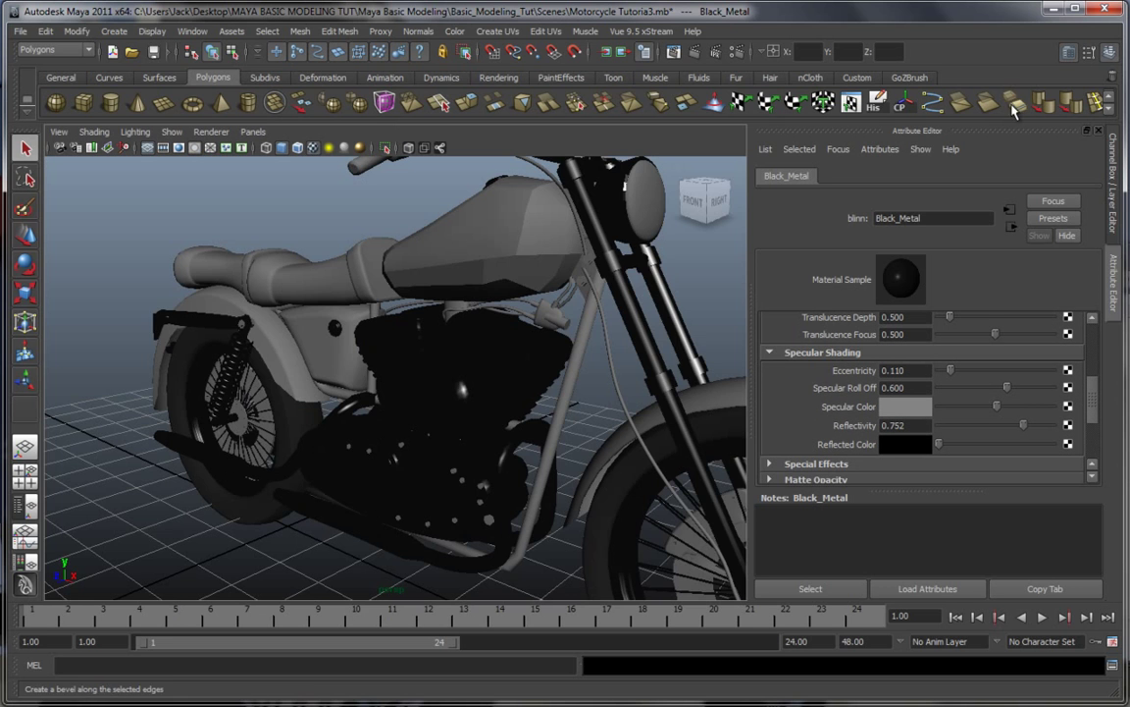
click(1066, 52)
Step: Select the frame's front down tube and the tapered post between the two engine cylinders
alt+drag(749, 322, 778, 340)
alt+middle_drag(778, 337, 716, 339)
click(720, 332)
mouse_move(615, 342)
alt+mouse_down()
mouse_move(646, 343)
mouse_move(597, 341)
alt+mouse_up()
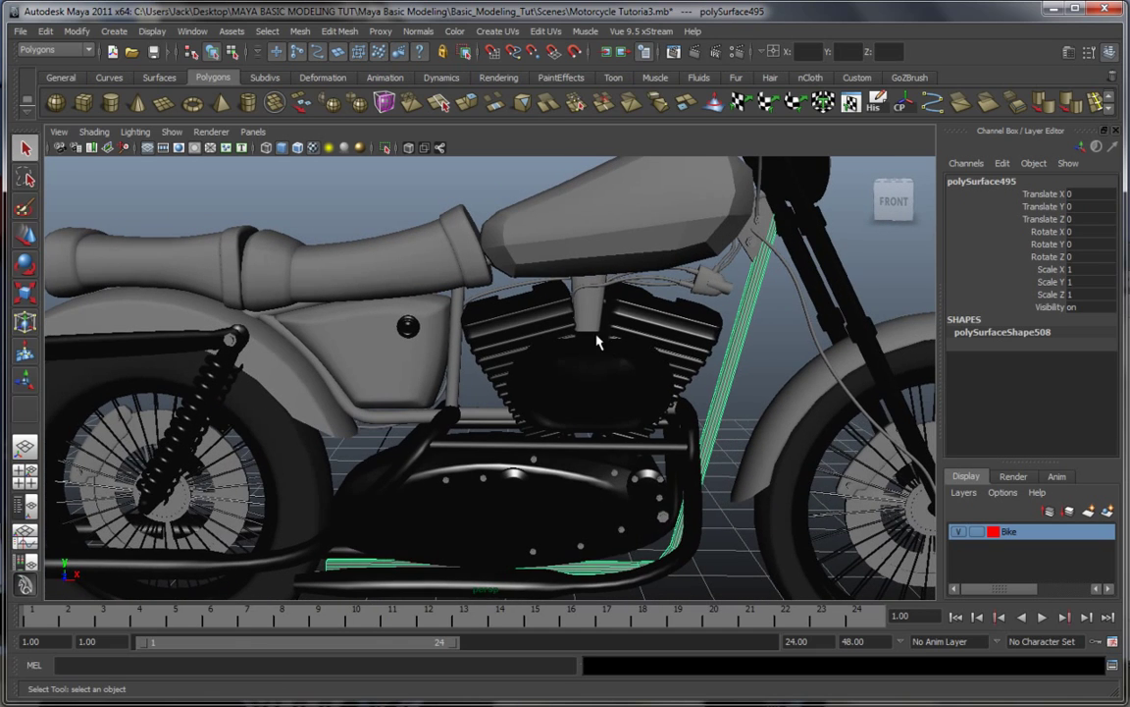
shift+click(590, 312)
alt+middle_drag(518, 393, 598, 391)
scroll(552, 390, up, 2)
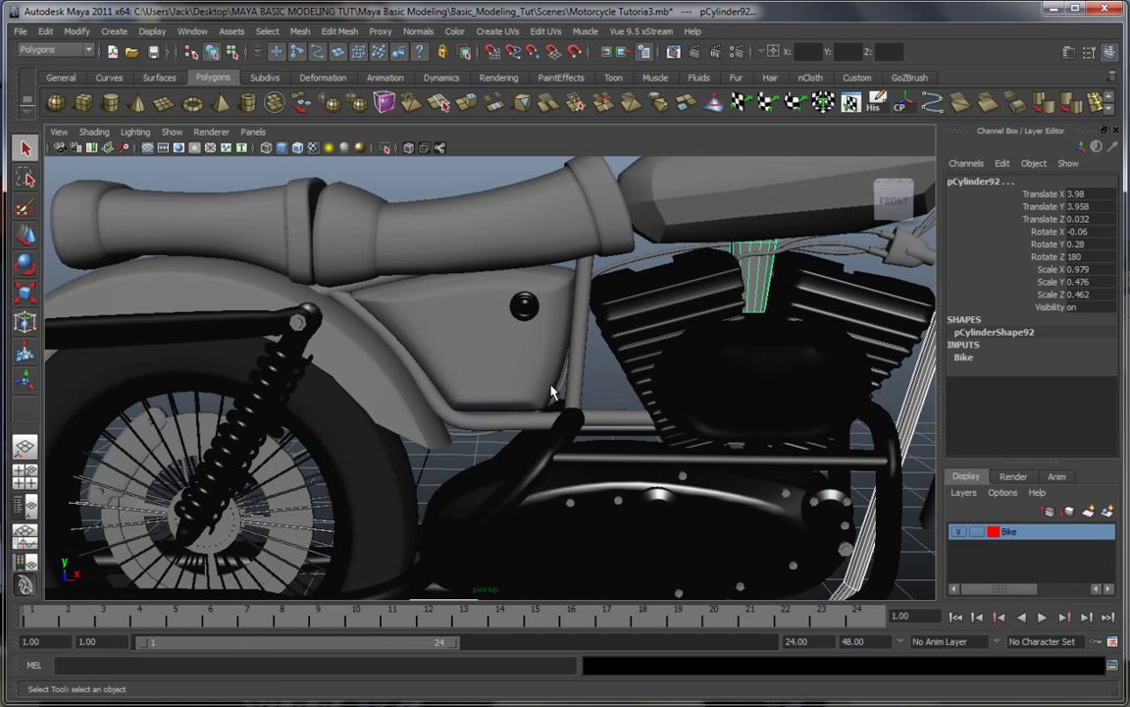
Step: Add the vertical seat tube, the short horizontal tube beside it and the curved rear frame tube to the selection
shift+click(585, 356)
shift+click(623, 423)
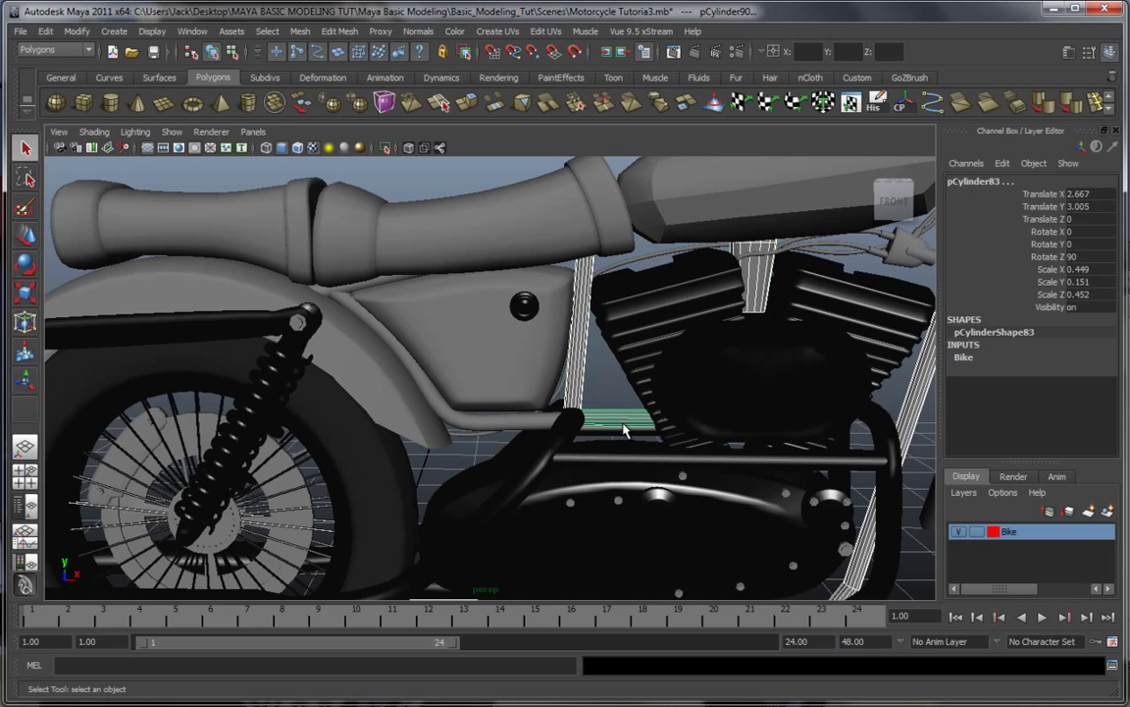
shift+click(536, 423)
alt+drag(623, 387, 638, 350)
alt+middle_drag(639, 350, 710, 418)
scroll(589, 364, up, 4)
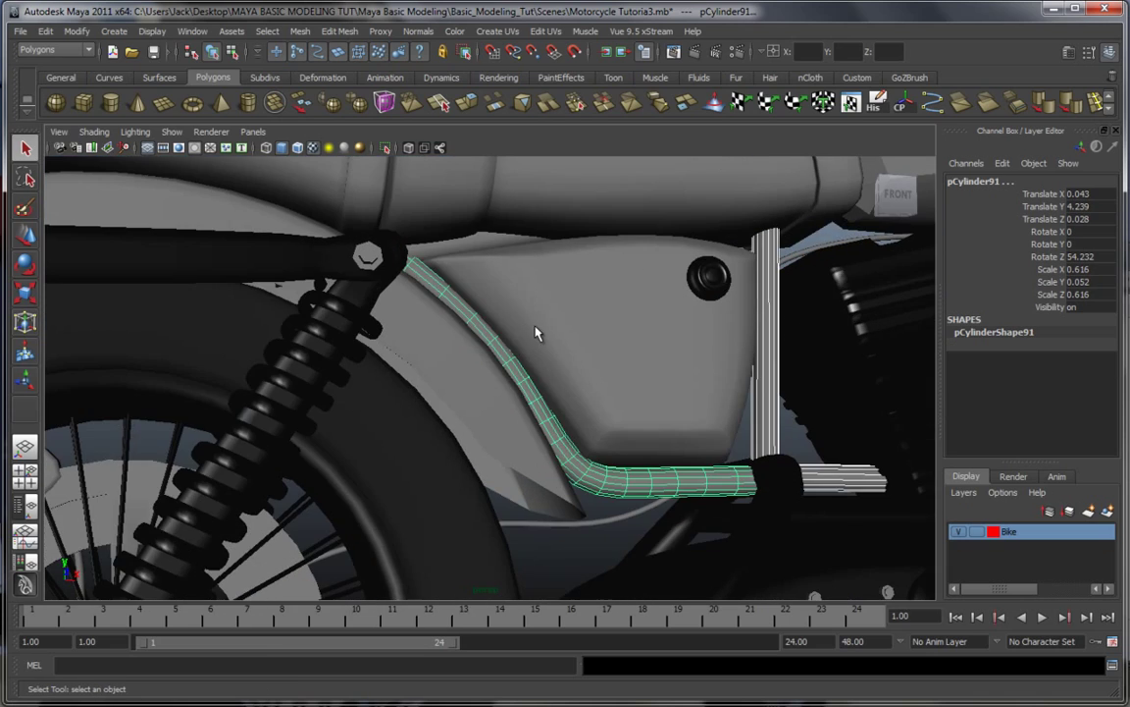
Step: Add the upper frame tube beneath the seat and tank and the gusset plate near the steering head to the selection
shift+click(482, 241)
alt+drag(649, 351, 633, 384)
scroll(570, 348, down, 5)
alt+middle_drag(633, 383, 554, 389)
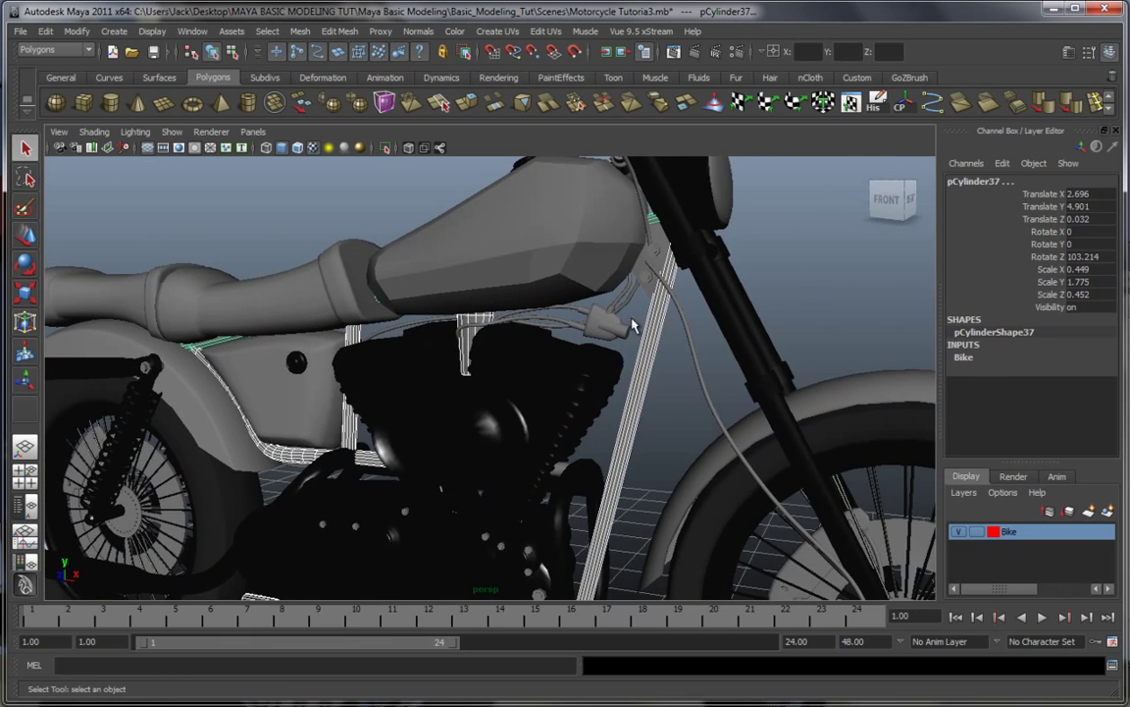
alt+middle_drag(631, 320, 549, 377)
scroll(557, 379, up, 5)
shift+click(590, 304)
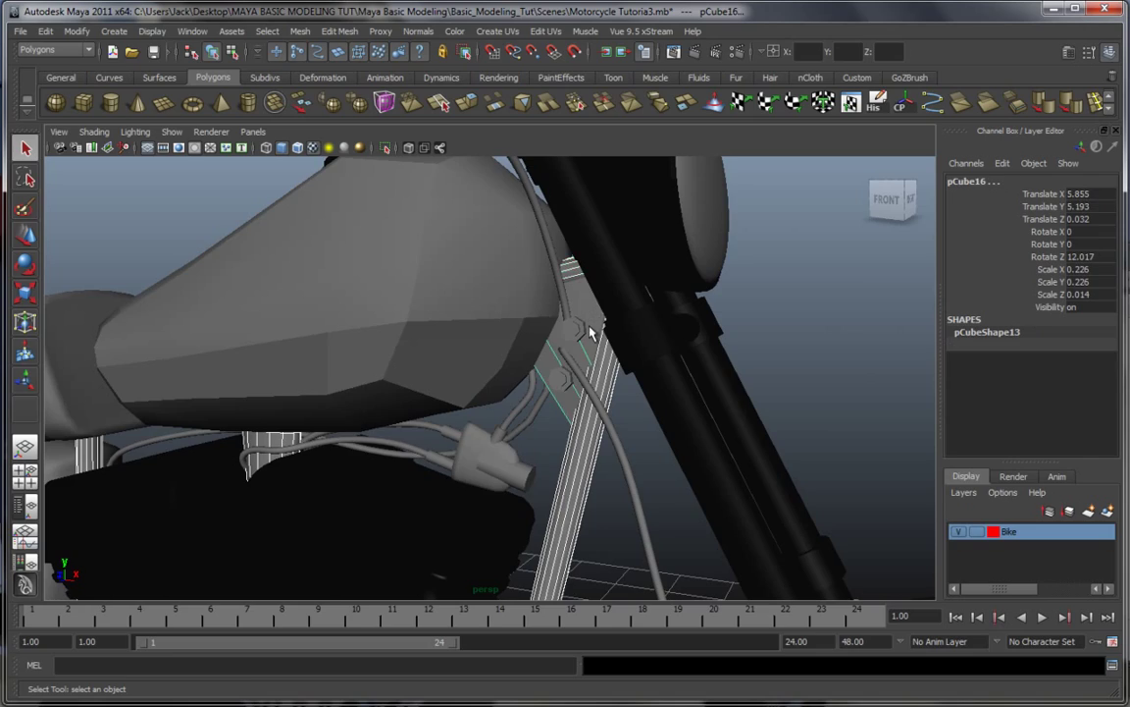
scroll(589, 418, down, 5)
alt+middle_drag(591, 420, 635, 375)
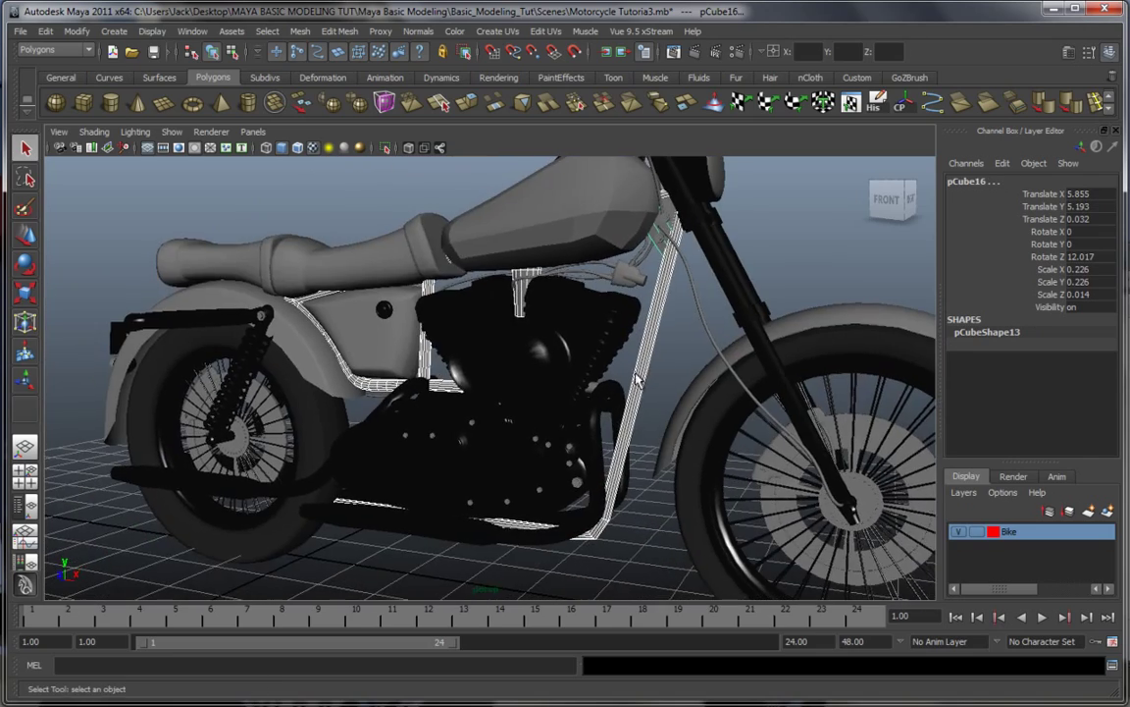
mouse_move(605, 383)
alt+mouse_down()
mouse_move(663, 386)
mouse_move(619, 393)
alt+mouse_up()
alt+middle_drag(529, 366, 683, 371)
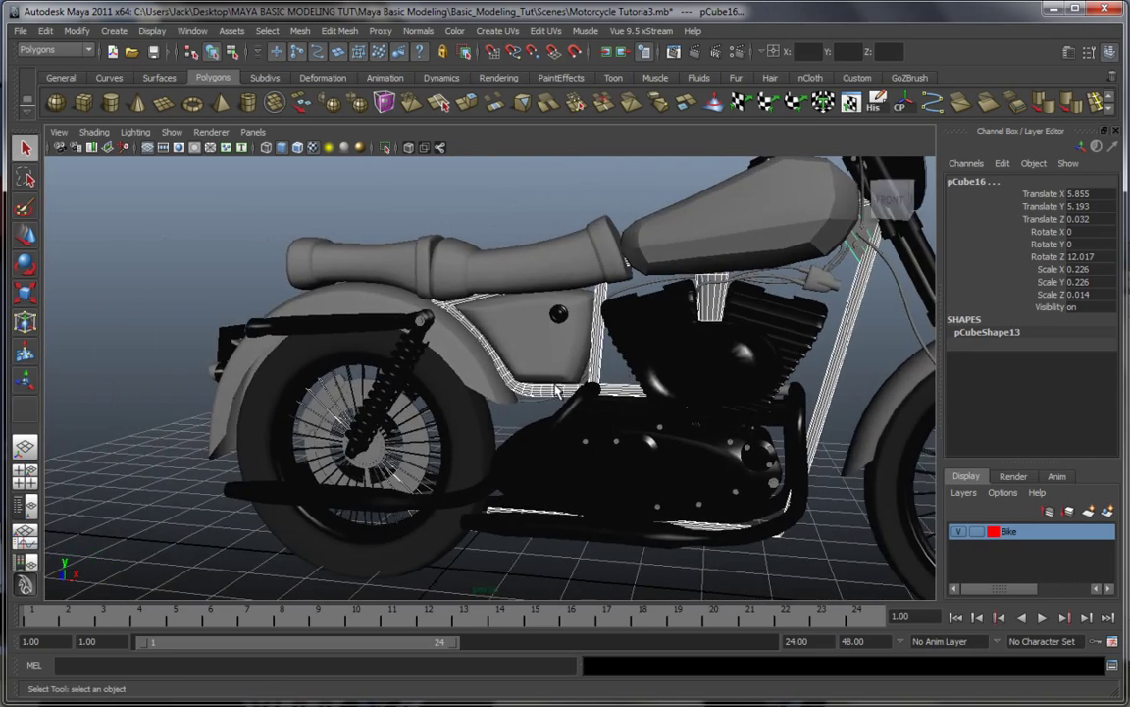
alt+drag(557, 388, 681, 392)
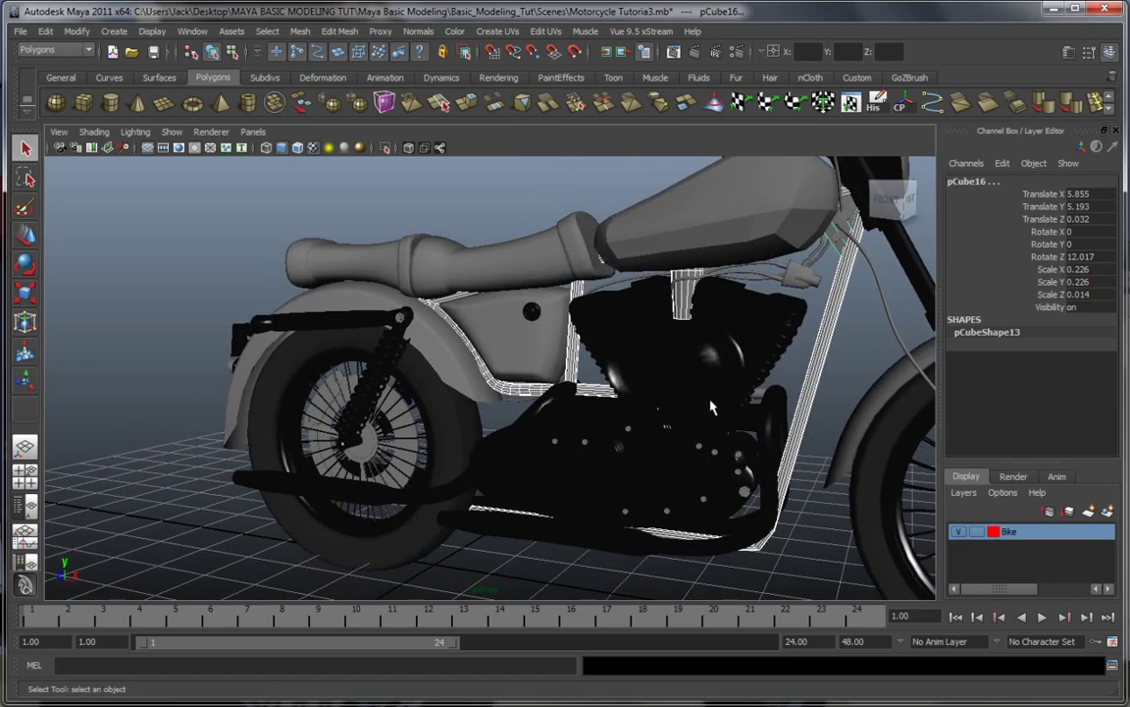
Step: Assign the Black_Metal material to the selected frame parts and clear the selection
alt+drag(482, 351, 605, 366)
scroll(567, 402, up, 2)
right_drag(619, 341, 716, 593)
click(656, 317)
Step: Check the darkened frame on the whole motorcycle and save the scene
alt+drag(633, 394, 473, 416)
scroll(477, 399, down, 5)
scroll(465, 414, up, 4)
scroll(461, 406, up, 4)
scroll(461, 409, up, 2)
scroll(464, 412, down, 5)
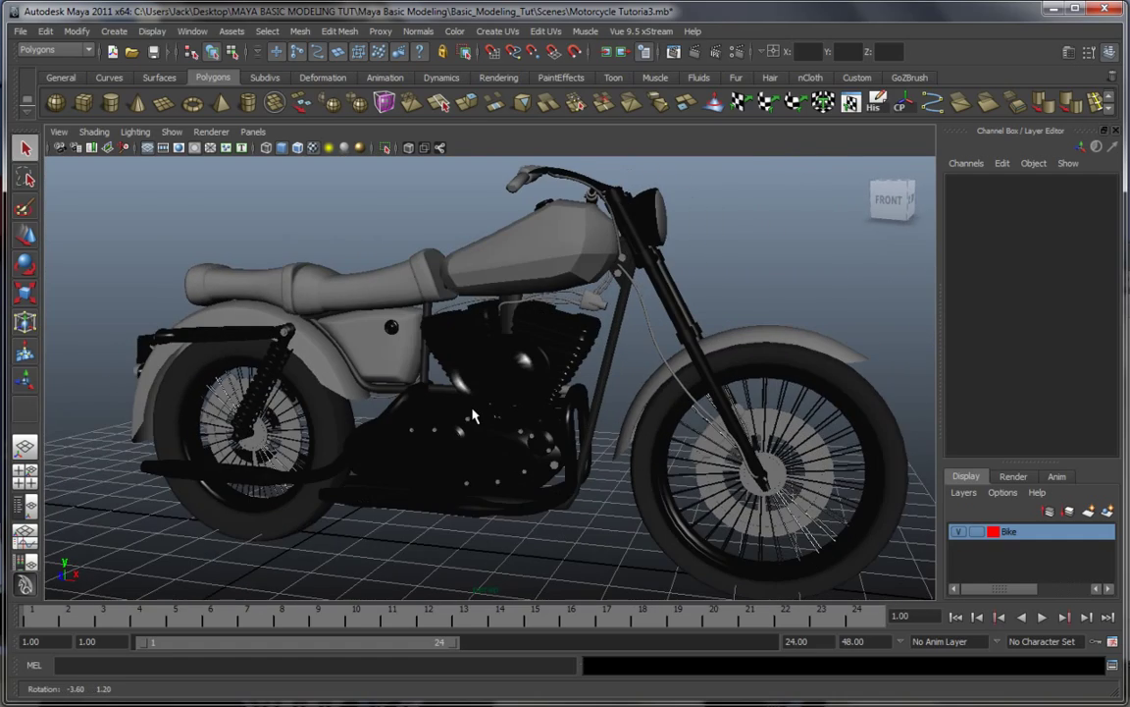
alt+middle_drag(481, 410, 473, 428)
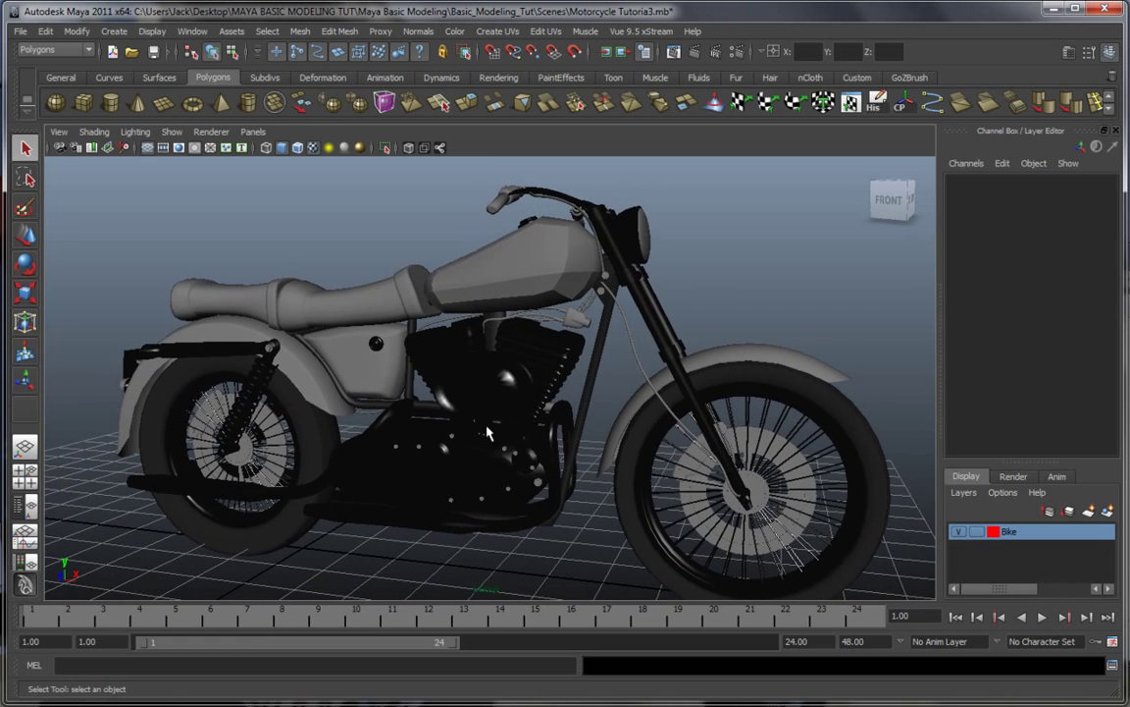
key(ctrl+s)
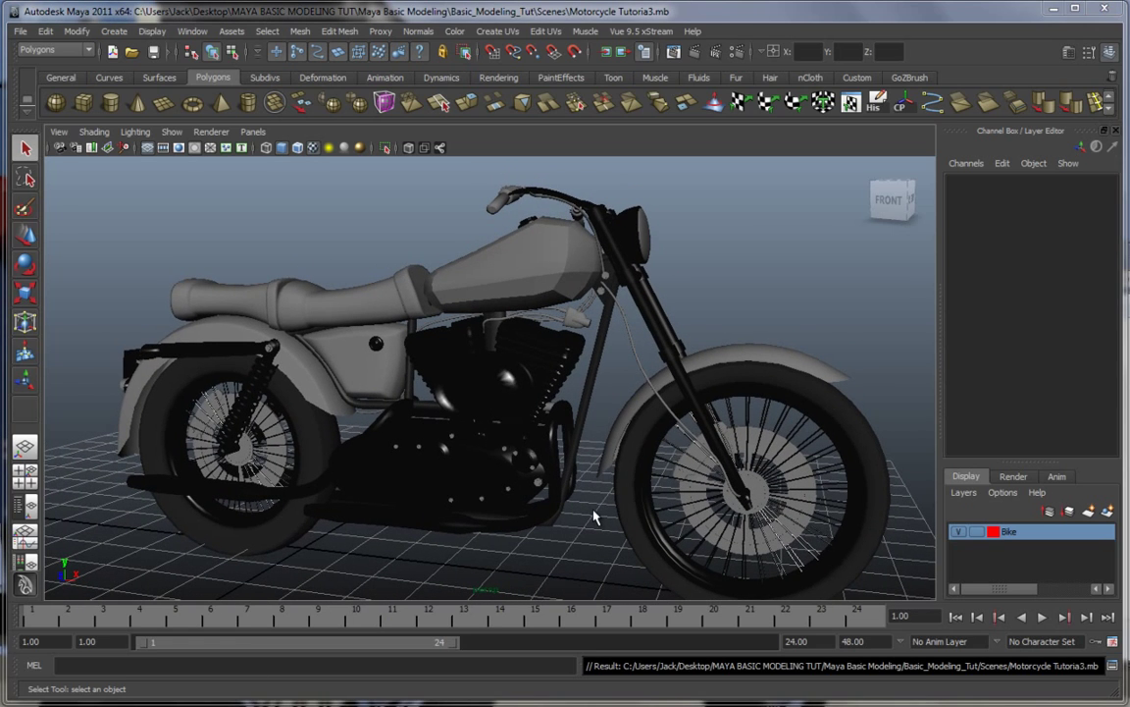
Step: Show the materials in the Hypershade and raise Black_Metal's reflectivity to 1.000
mouse_move(578, 511)
alt+mouse_down()
mouse_move(641, 507)
mouse_move(568, 505)
alt+mouse_up()
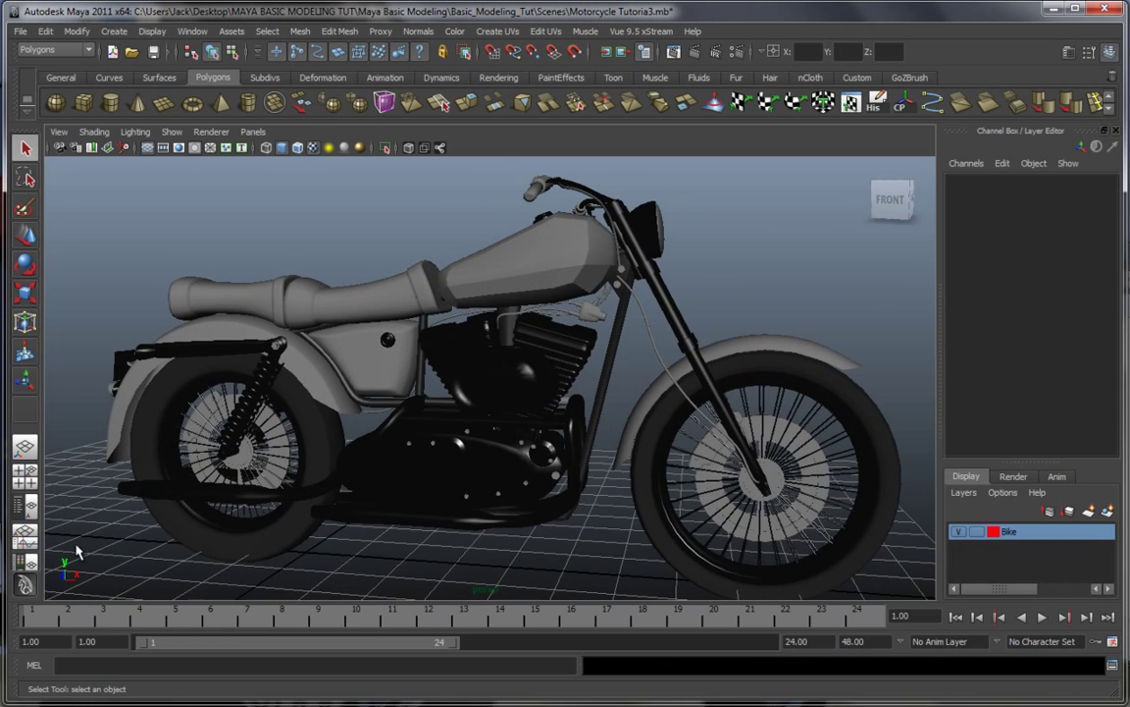
click(19, 571)
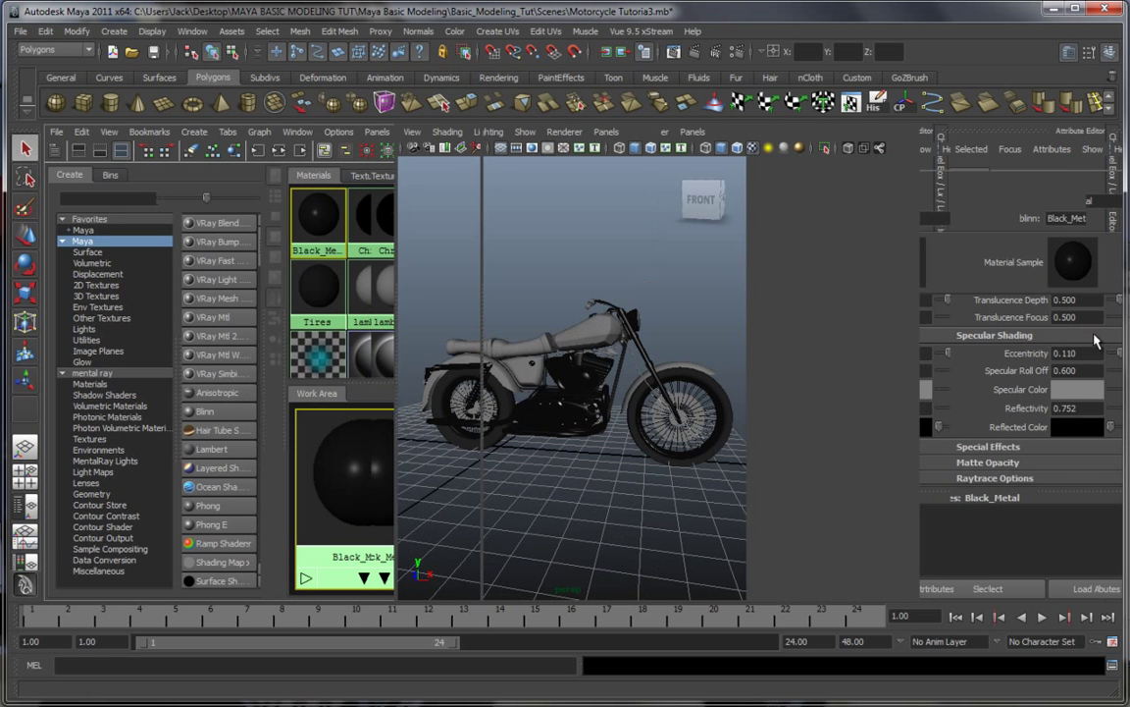
mouse_move(1093, 388)
mouse_down()
mouse_move(1092, 407)
mouse_move(1091, 397)
mouse_up()
drag(1023, 395, 1101, 398)
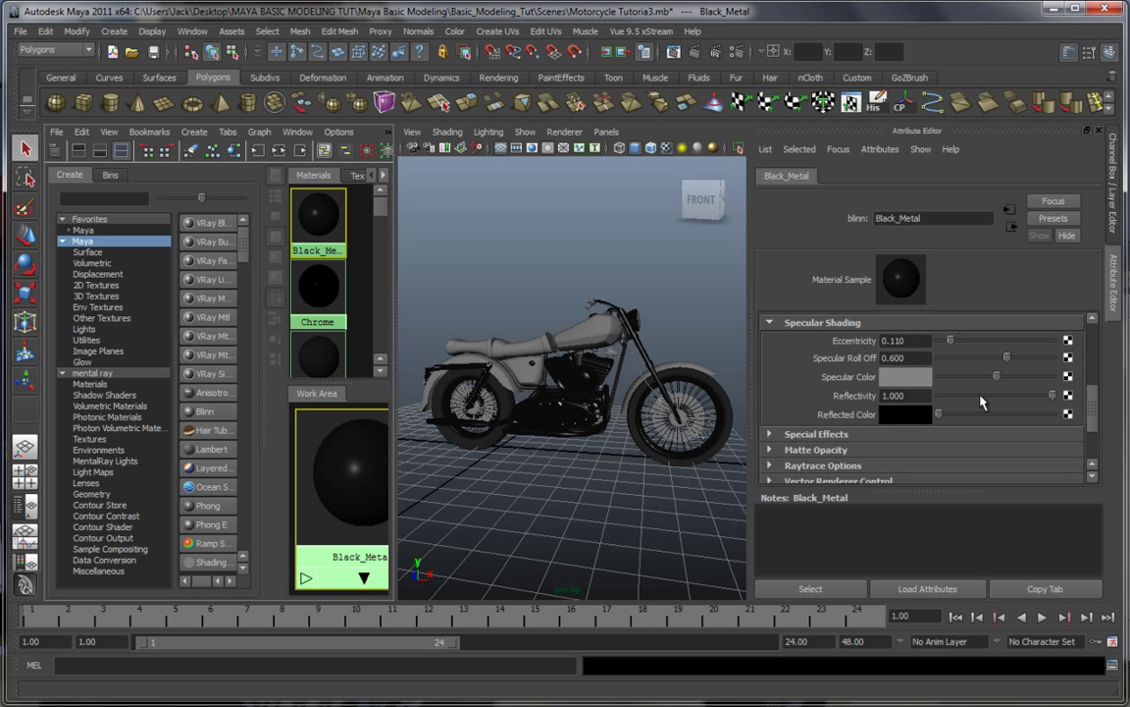
click(675, 316)
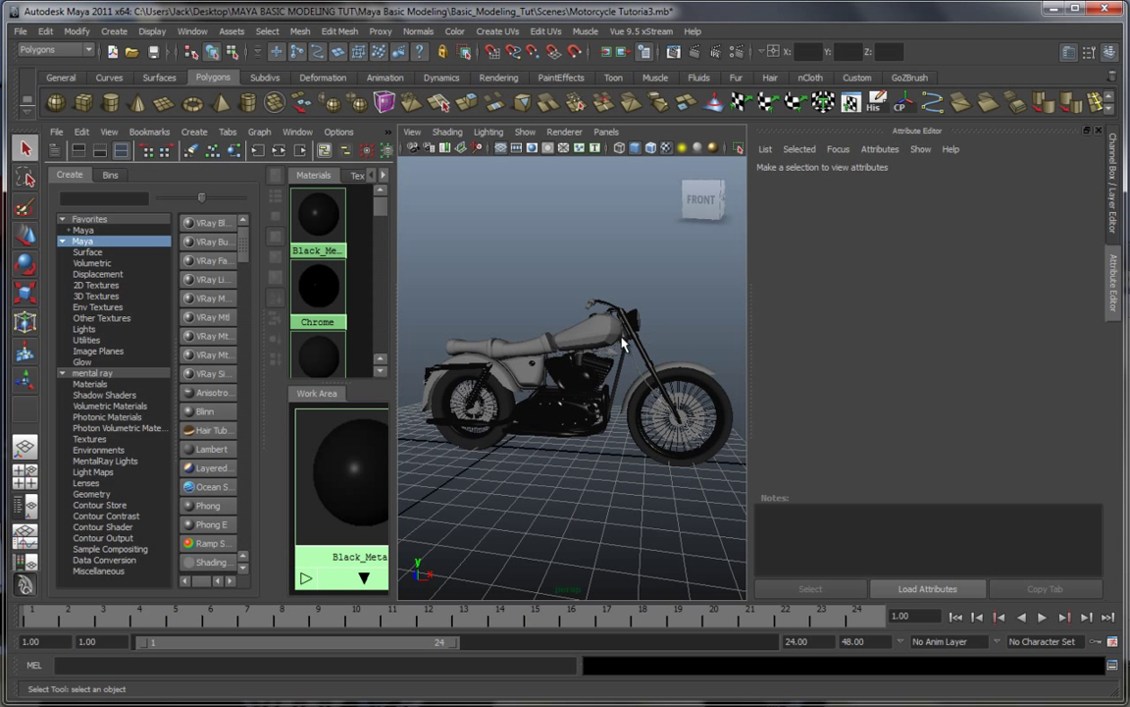
Step: Return to the full perspective view with the Channel Box and select the side cover beneath the seat
key(space)
click(1068, 53)
alt+drag(723, 348, 753, 353)
alt+drag(609, 361, 530, 343)
click(513, 344)
scroll(541, 367, up, 5)
alt+middle_drag(631, 363, 535, 462)
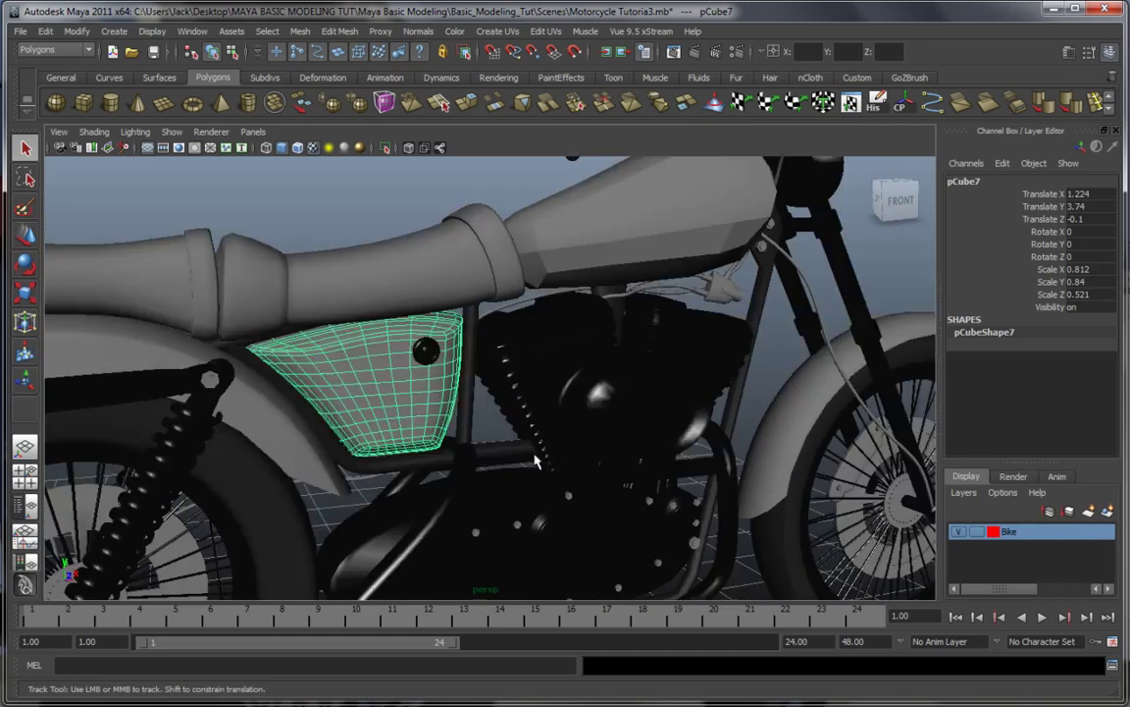
Step: Add the opposite side cover and the steering-head gusset bolts on both sides to the selection
alt+drag(656, 386, 598, 377)
scroll(600, 376, up, 3)
alt+middle_drag(610, 372, 539, 450)
scroll(579, 417, up, 4)
click(629, 380)
shift+click(648, 308)
alt+drag(609, 374, 485, 457)
scroll(815, 386, down, 5)
scroll(510, 435, up, 2)
alt+middle_drag(542, 406, 612, 346)
scroll(557, 439, down, 5)
alt+middle_drag(597, 419, 508, 333)
scroll(589, 417, down, 4)
alt+drag(476, 358, 476, 393)
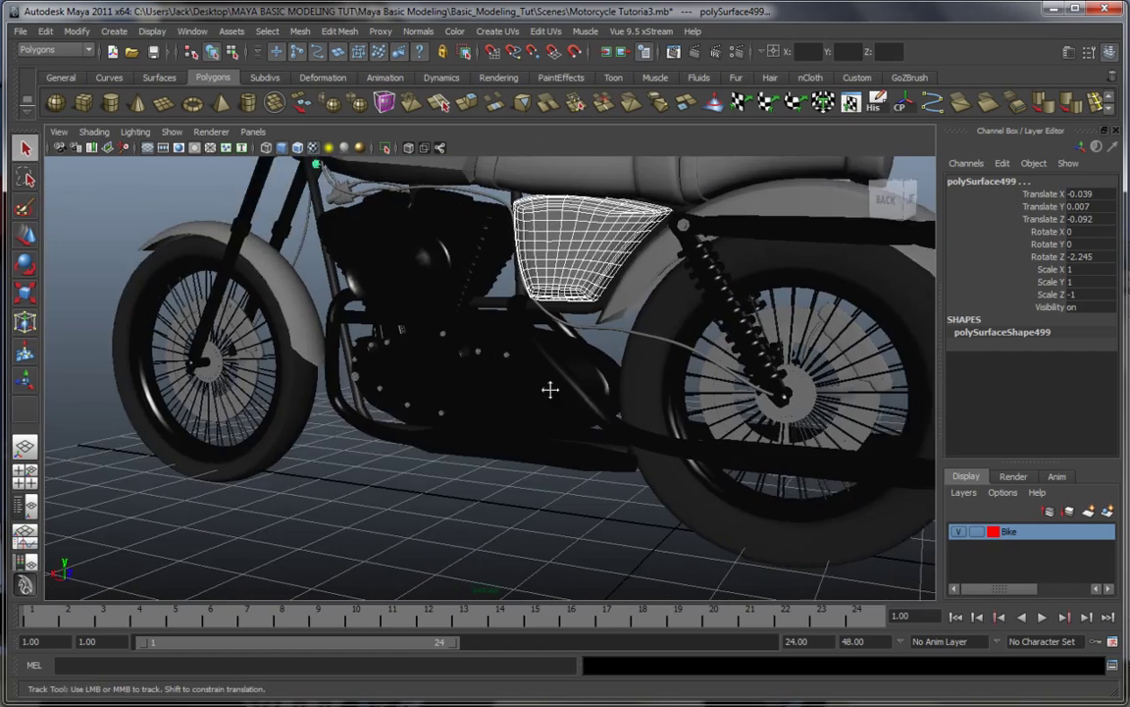
Step: Add the rear brake caliper's bolts on both sides of the wheel to the selection
alt+middle_drag(550, 388, 412, 386)
scroll(583, 406, up, 4)
scroll(601, 371, up, 2)
alt+middle_drag(604, 367, 531, 412)
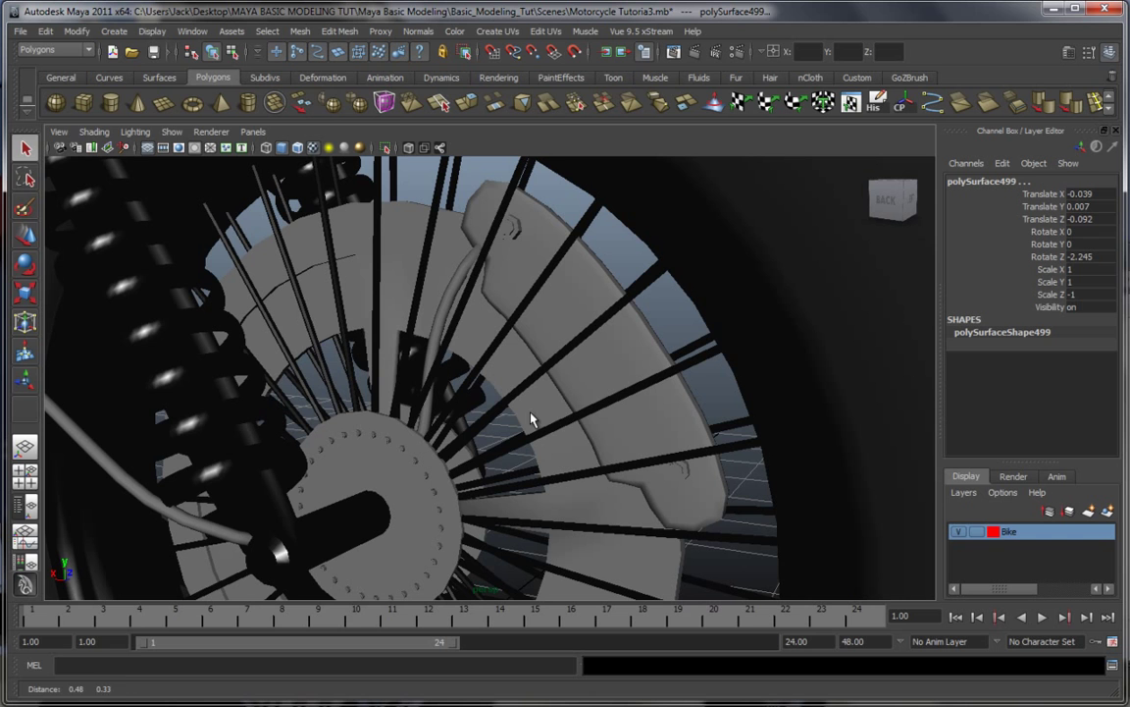
click(512, 229)
alt+drag(691, 390, 441, 387)
alt+middle_drag(442, 386, 677, 432)
scroll(565, 434, up, 5)
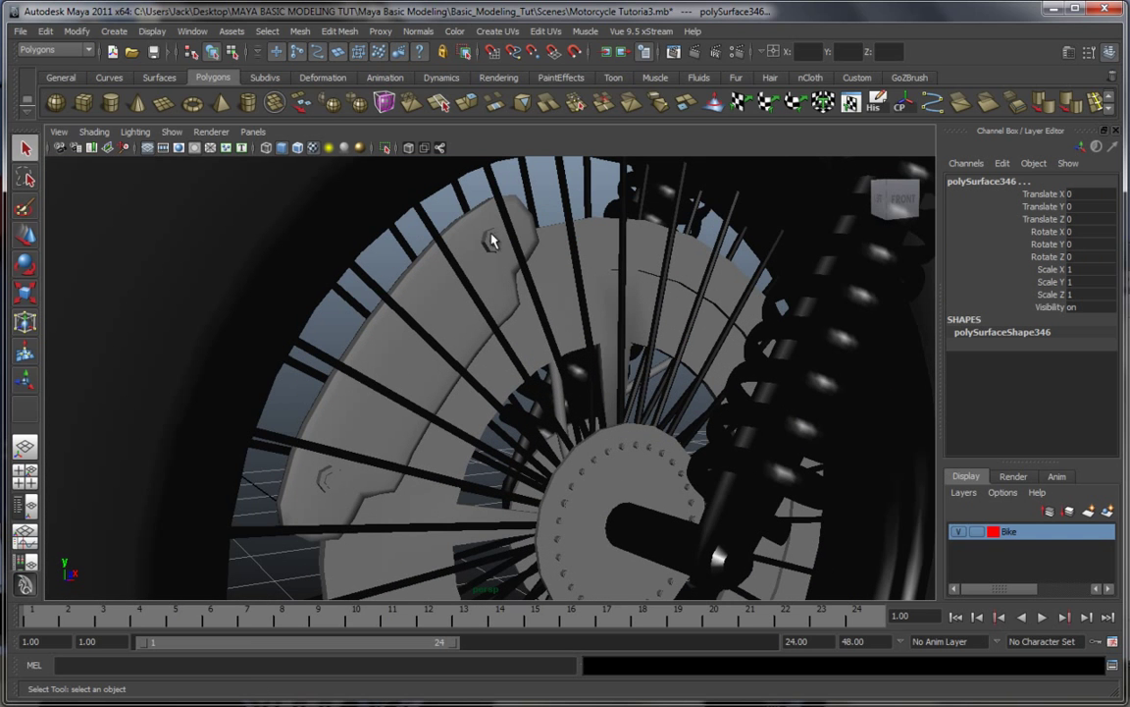
shift+click(493, 242)
shift+click(333, 476)
Step: Add all the bolts around the engine's lower side cover to the selection
alt+middle_drag(644, 497, 487, 424)
alt+drag(593, 438, 496, 444)
scroll(573, 444, down, 5)
alt+middle_drag(559, 442, 229, 430)
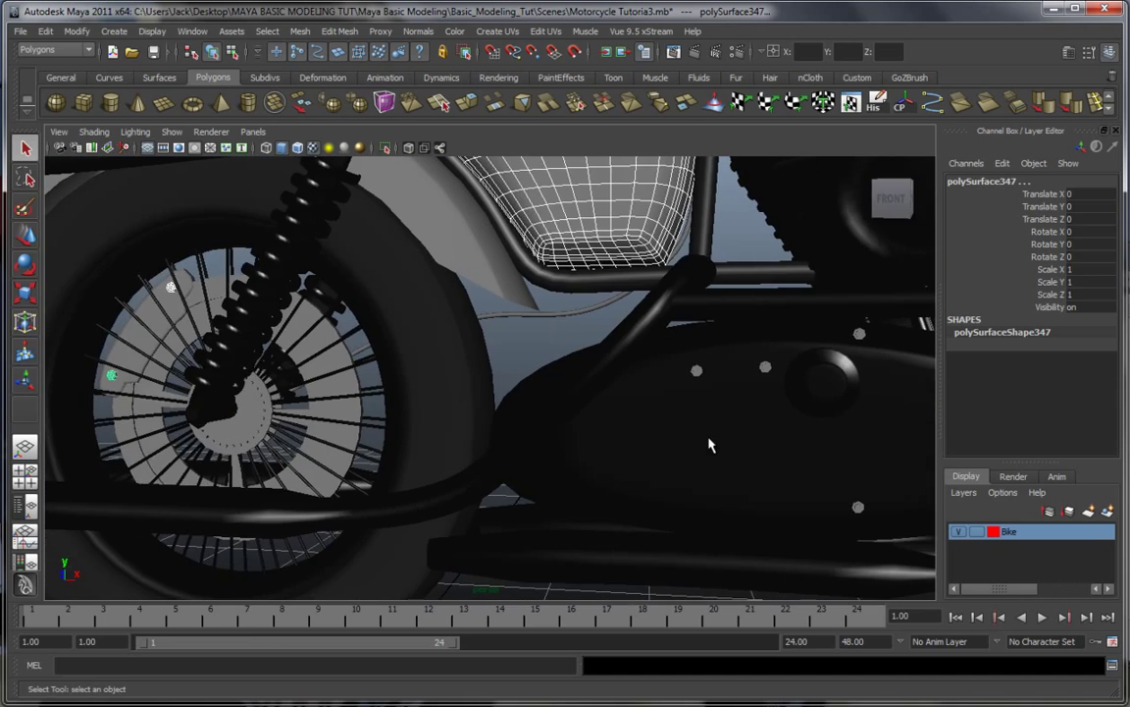
alt+middle_drag(722, 397, 436, 397)
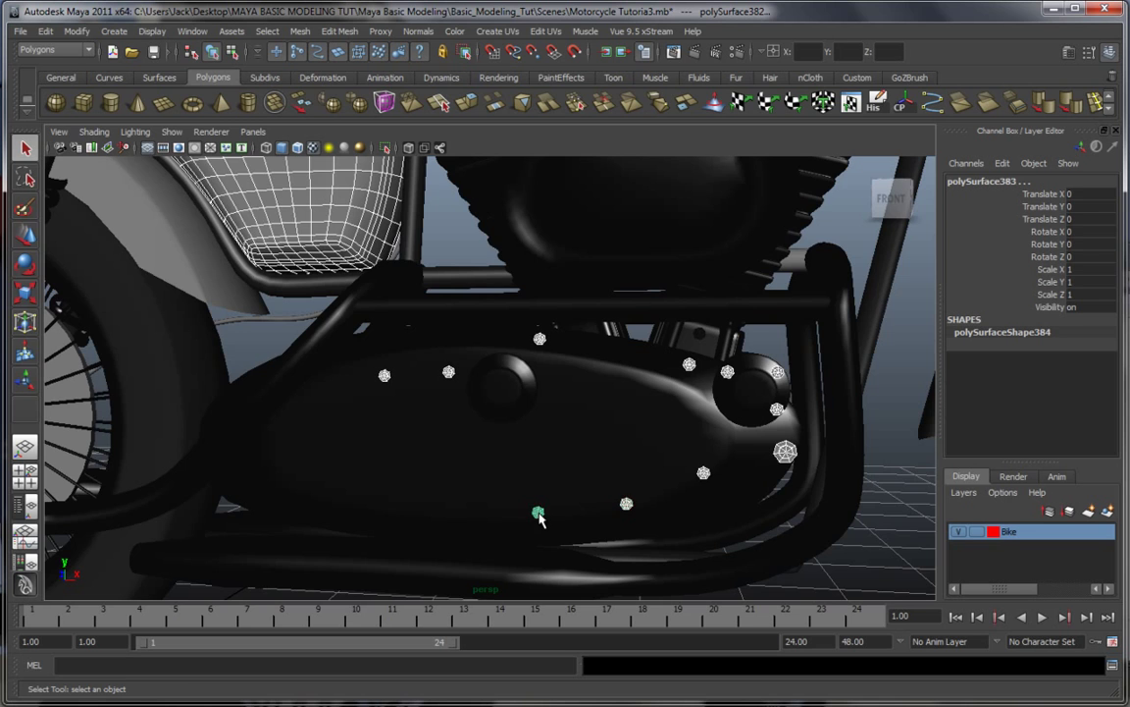
Step: Add the matching bolts on the engine's opposite lower side cover to the selection
alt+drag(538, 518, 525, 474)
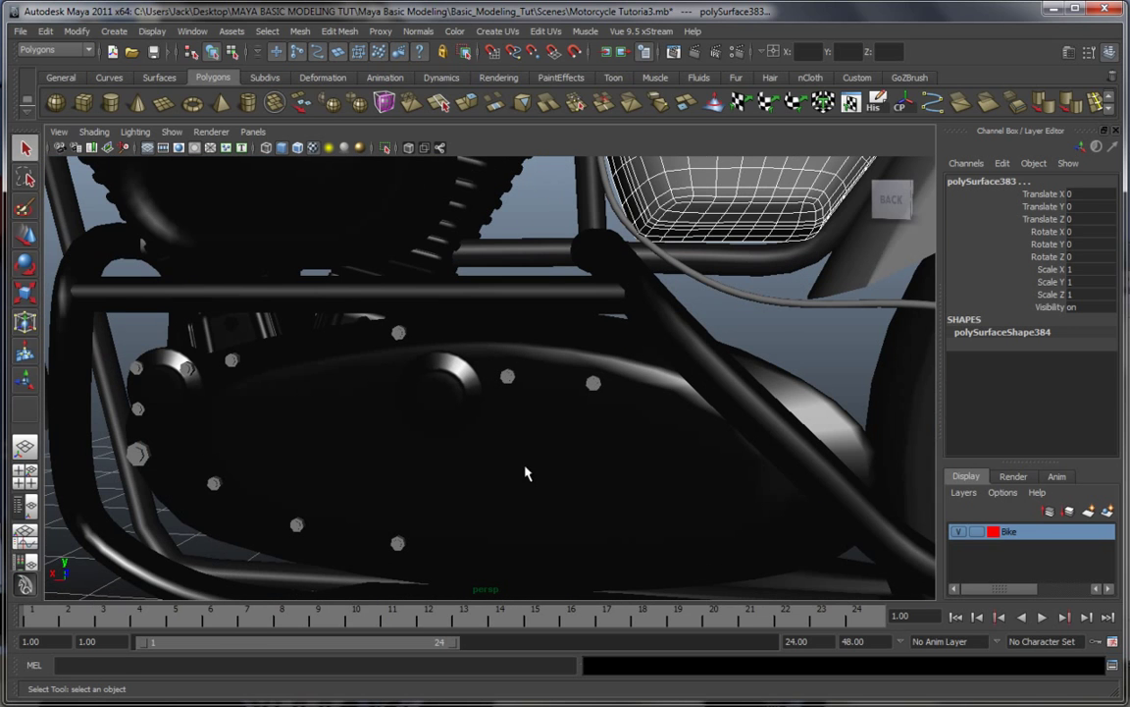
click(592, 388)
alt+drag(441, 483, 454, 346)
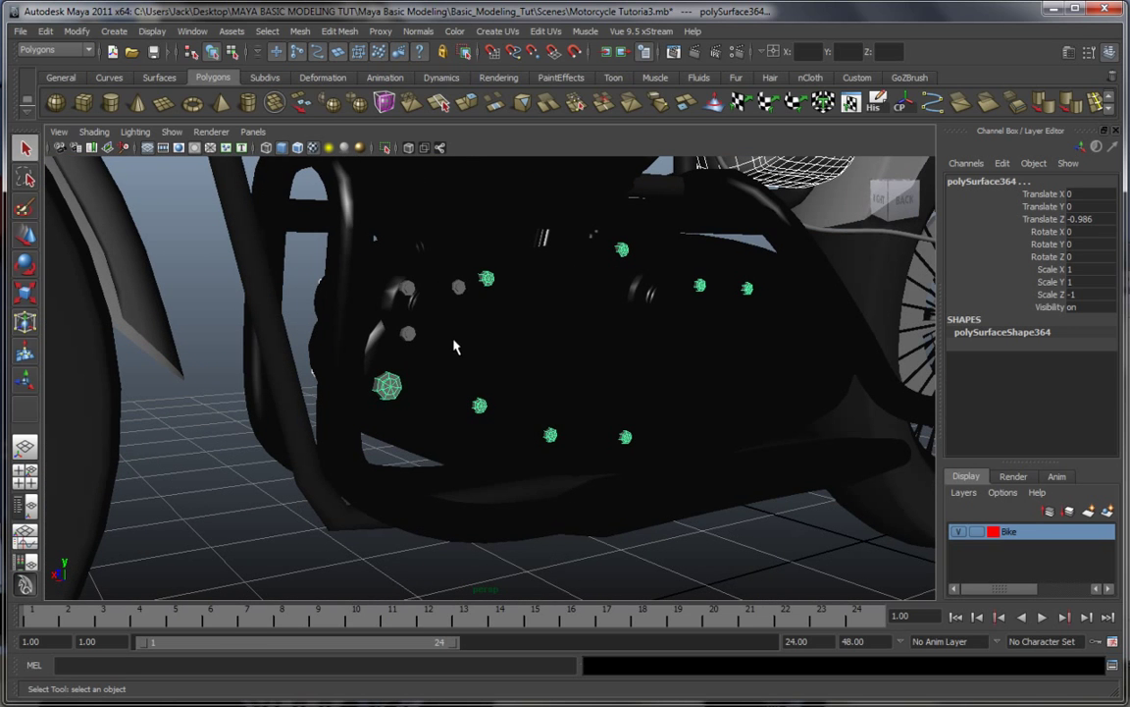
click(407, 291)
alt+middle_drag(655, 366, 667, 550)
scroll(421, 467, down, 5)
alt+drag(667, 550, 569, 525)
alt+middle_drag(569, 525, 326, 443)
mouse_move(533, 476)
alt+middle_down()
mouse_move(414, 461)
mouse_move(541, 466)
alt+middle_up()
scroll(404, 465, up, 5)
alt+drag(467, 369, 307, 398)
shift+click(500, 299)
Step: Add the front brake caliper's bolts on the near side of the wheel to the selection
alt+drag(522, 429, 454, 451)
alt+middle_drag(643, 538, 446, 448)
scroll(448, 450, down, 4)
alt+middle_drag(517, 460, 383, 456)
alt+middle_drag(687, 455, 304, 456)
scroll(457, 482, up, 5)
alt+middle_drag(459, 491, 490, 369)
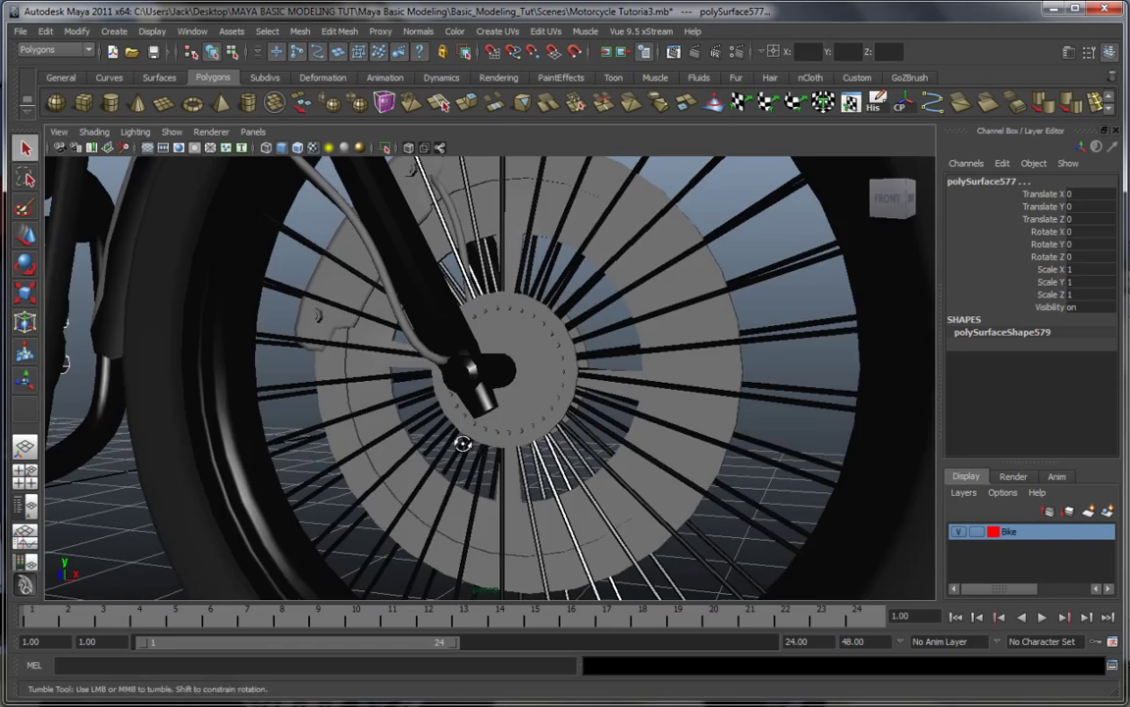
alt+drag(464, 443, 519, 452)
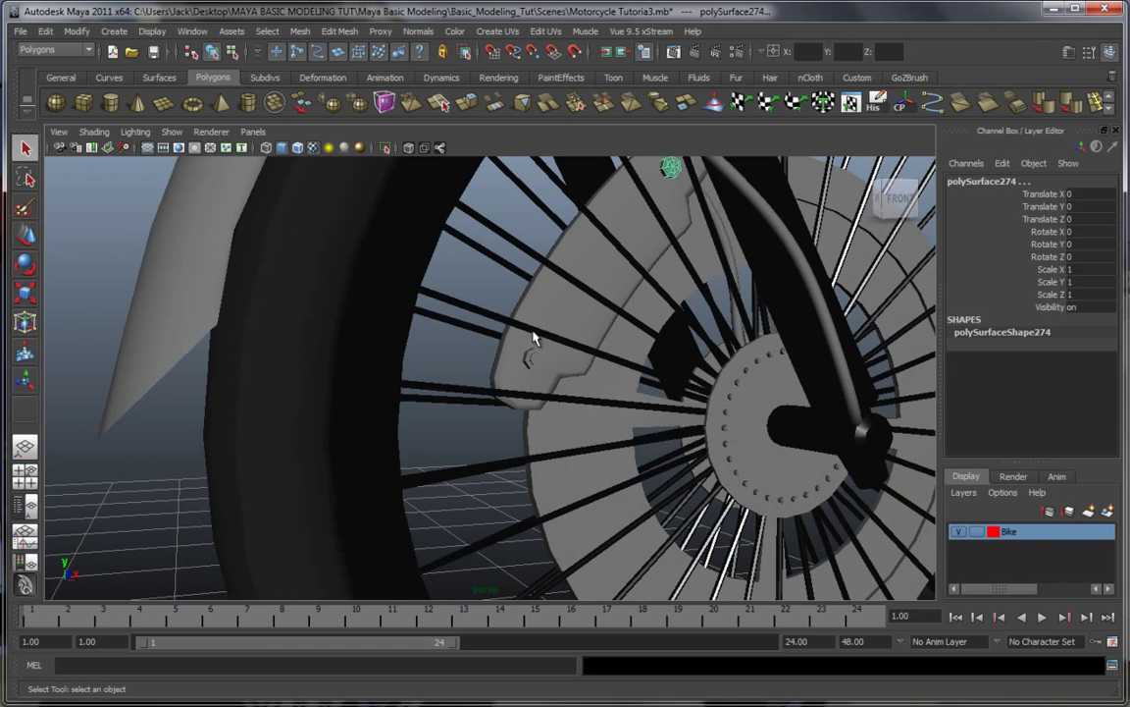
Step: Add the front brake caliper's two bolts on the opposite side of the wheel to the selection
alt+drag(479, 418, 743, 434)
scroll(741, 432, up, 3)
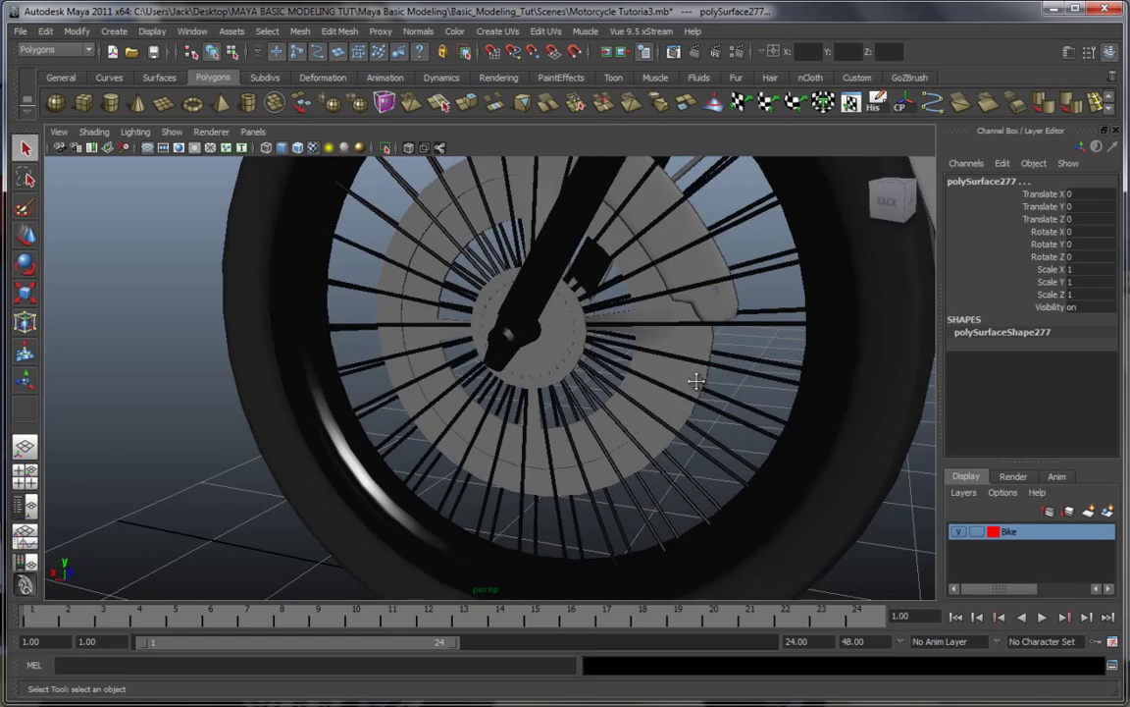
alt+middle_drag(697, 378, 572, 473)
alt+drag(572, 473, 613, 356)
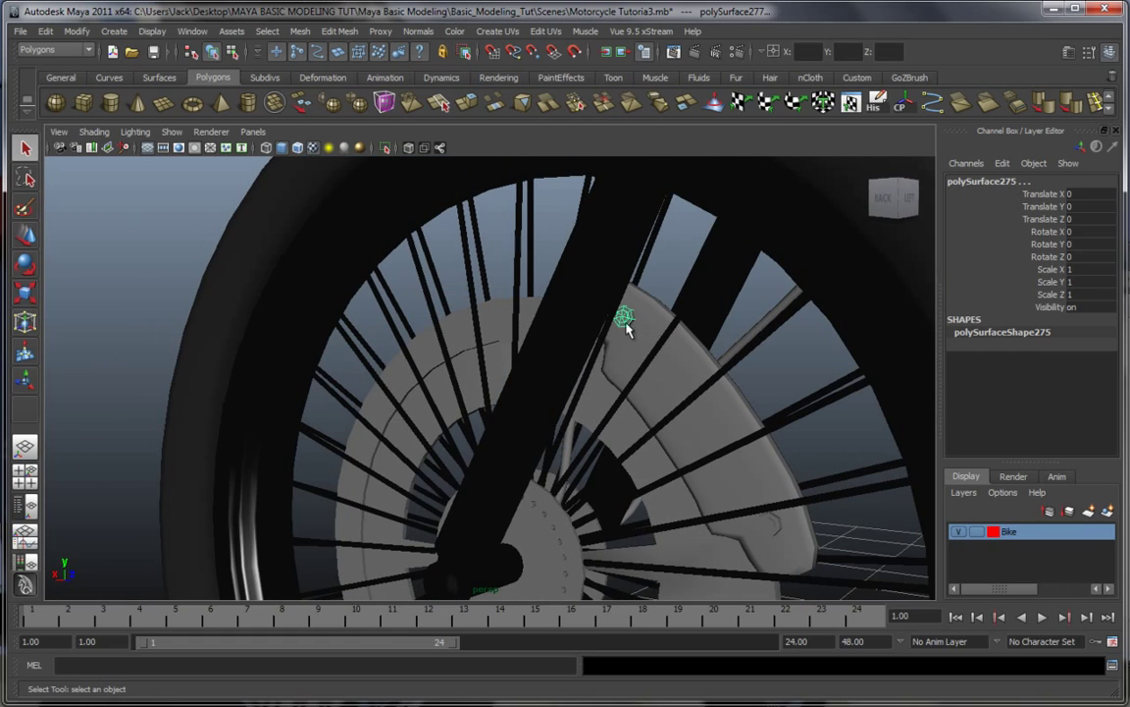
scroll(645, 449, down, 5)
alt+middle_drag(631, 411, 482, 507)
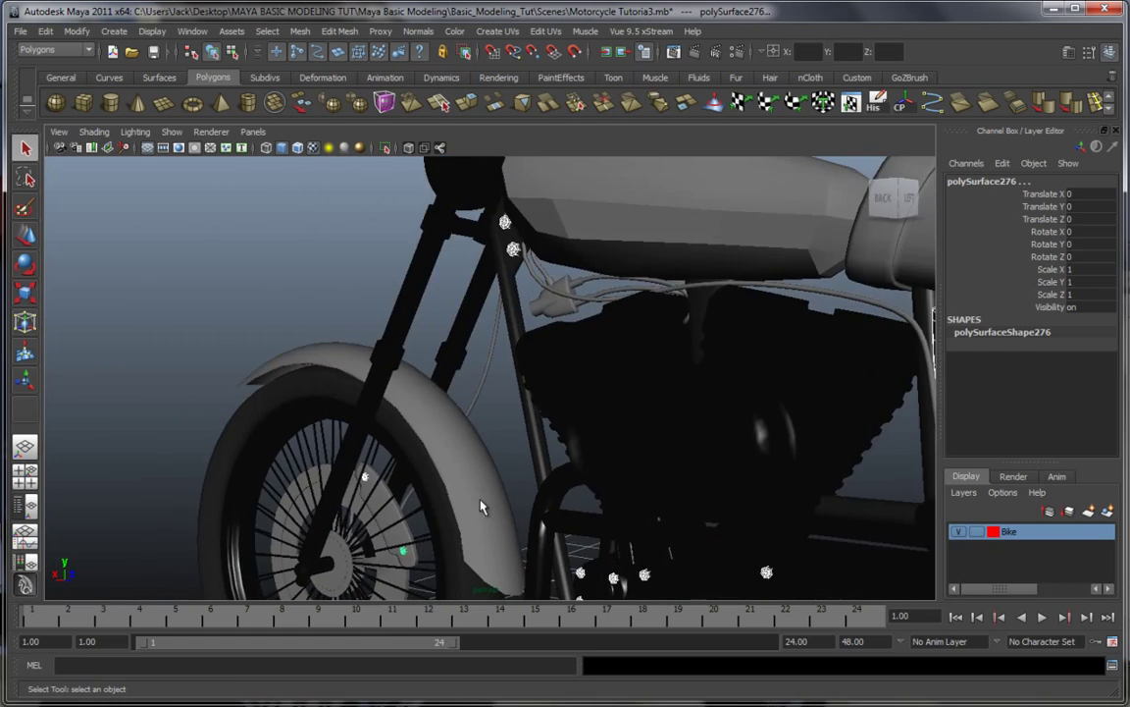
Step: Add the bolts on the lever mount beside one handlebar grip to the selection
scroll(482, 507, down, 4)
alt+middle_drag(486, 329, 494, 359)
alt+drag(493, 359, 583, 448)
scroll(583, 448, up, 8)
click(698, 502)
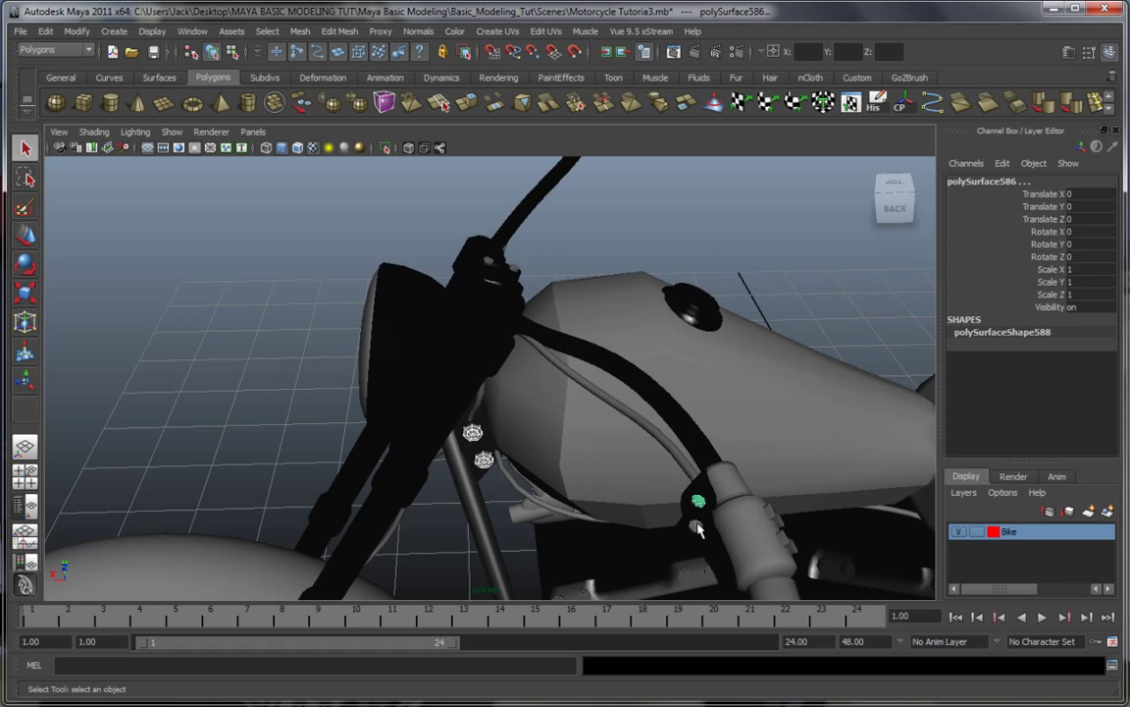
Step: Add the two bolts on the handlebar clamp behind the headlight to the selection
alt+drag(642, 365, 393, 361)
scroll(570, 414, up, 4)
alt+middle_drag(570, 414, 495, 496)
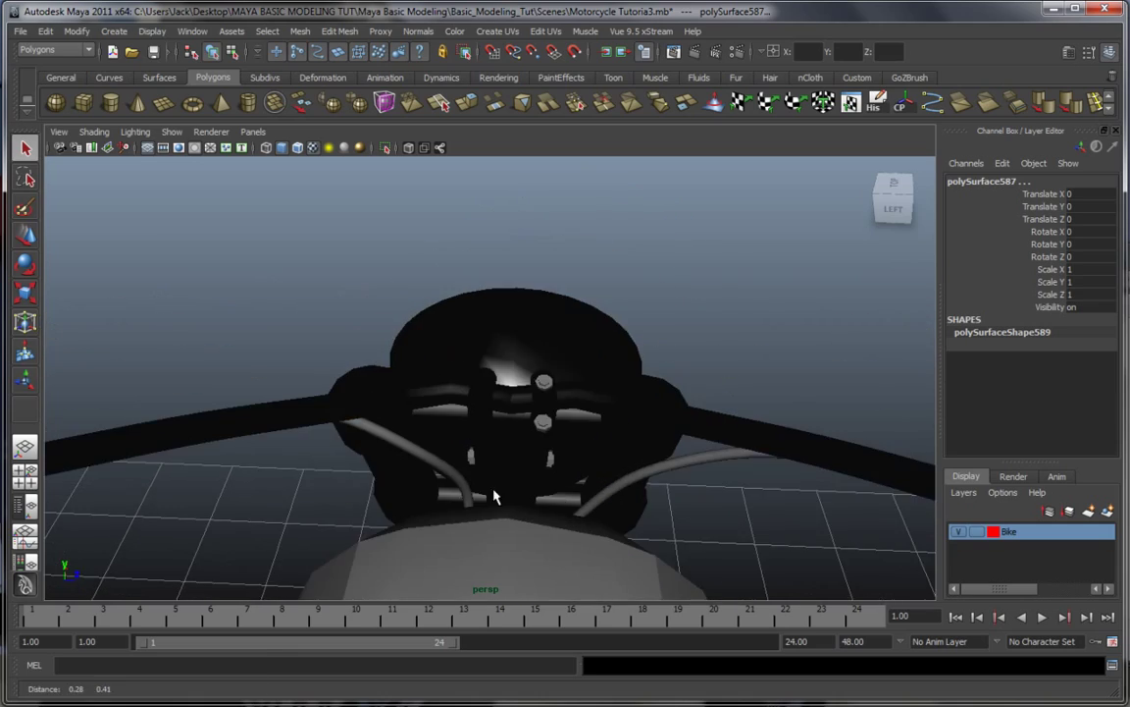
scroll(546, 486, up, 4)
alt+middle_drag(653, 481, 220, 394)
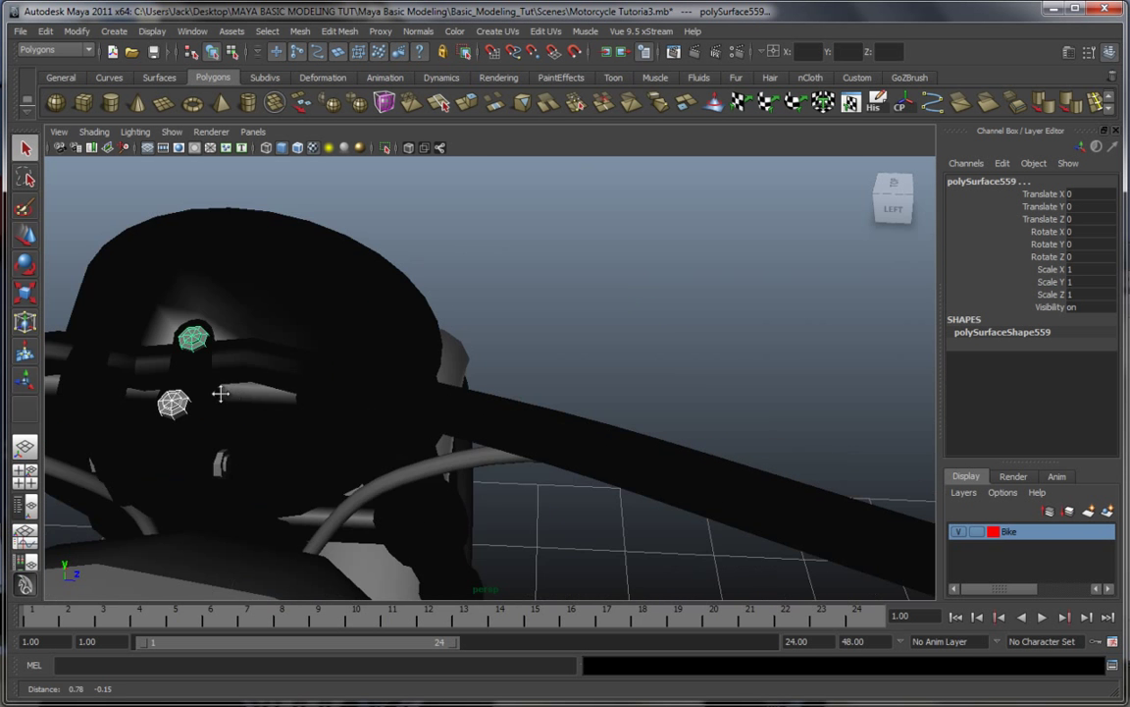
Step: Add the two lever mount bolts beside the other handlebar grip to the selection
alt+middle_drag(609, 463, 216, 404)
scroll(421, 456, down, 4)
alt+middle_drag(506, 457, 330, 453)
scroll(365, 429, up, 3)
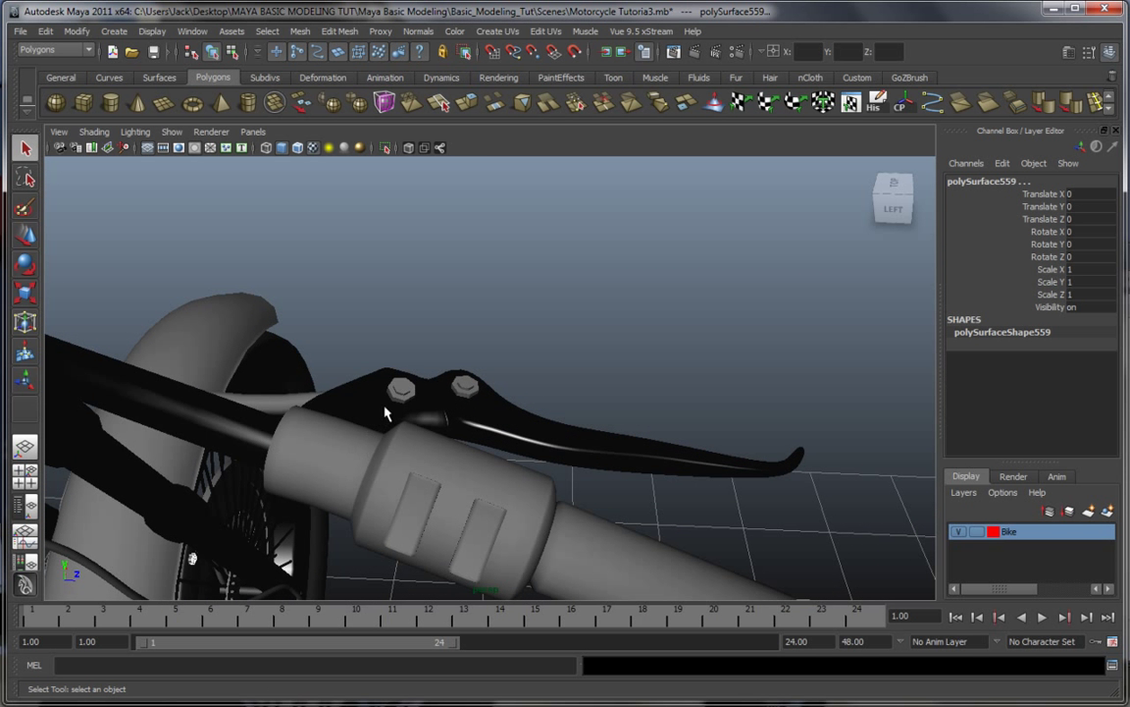
Step: Assign the existing Black_Metal material to the selected side covers and bolts, and clear the selection
right_click(465, 389)
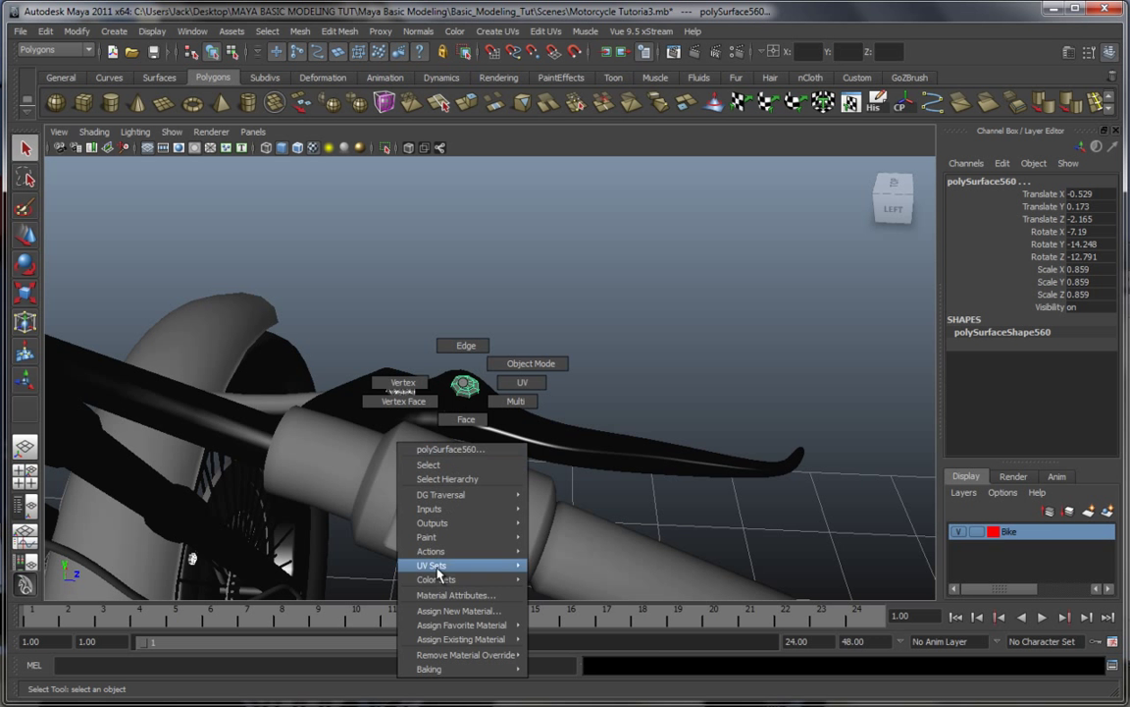
mouse_move(443, 645)
click(552, 643)
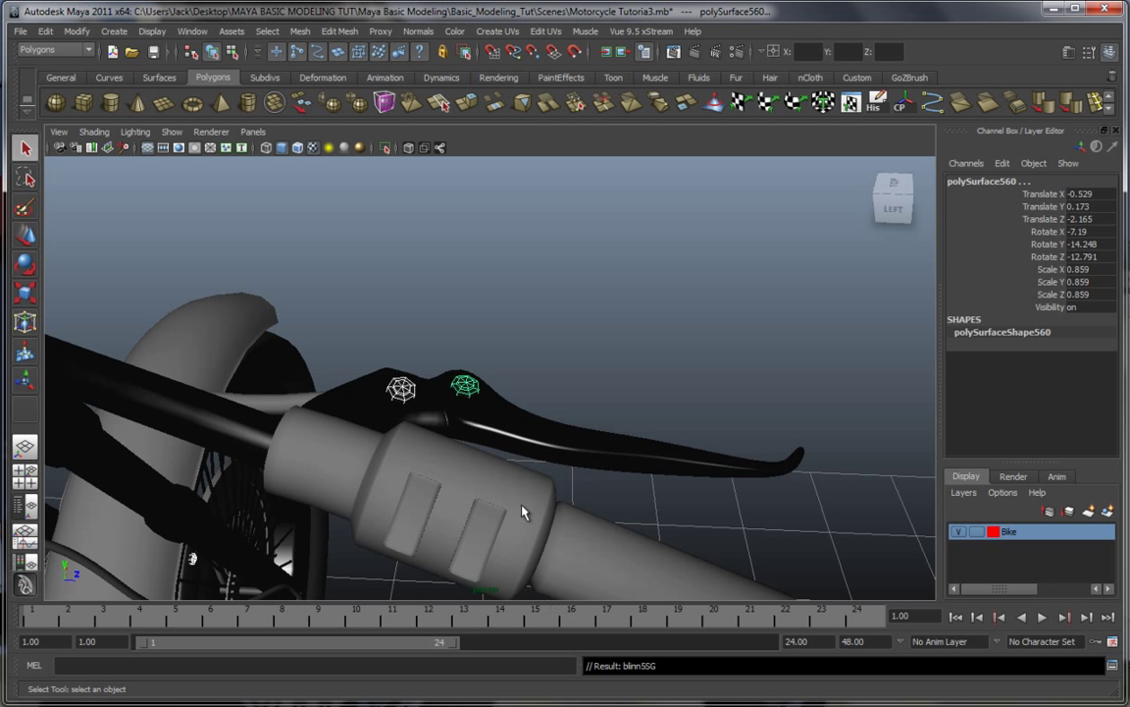
click(406, 346)
Step: Separate the other handlebar clamp from its two bolts, center the pieces' pivots and clear the selection
alt+middle_drag(227, 410, 653, 477)
alt+middle_drag(284, 442, 671, 501)
alt+middle_drag(603, 502, 505, 508)
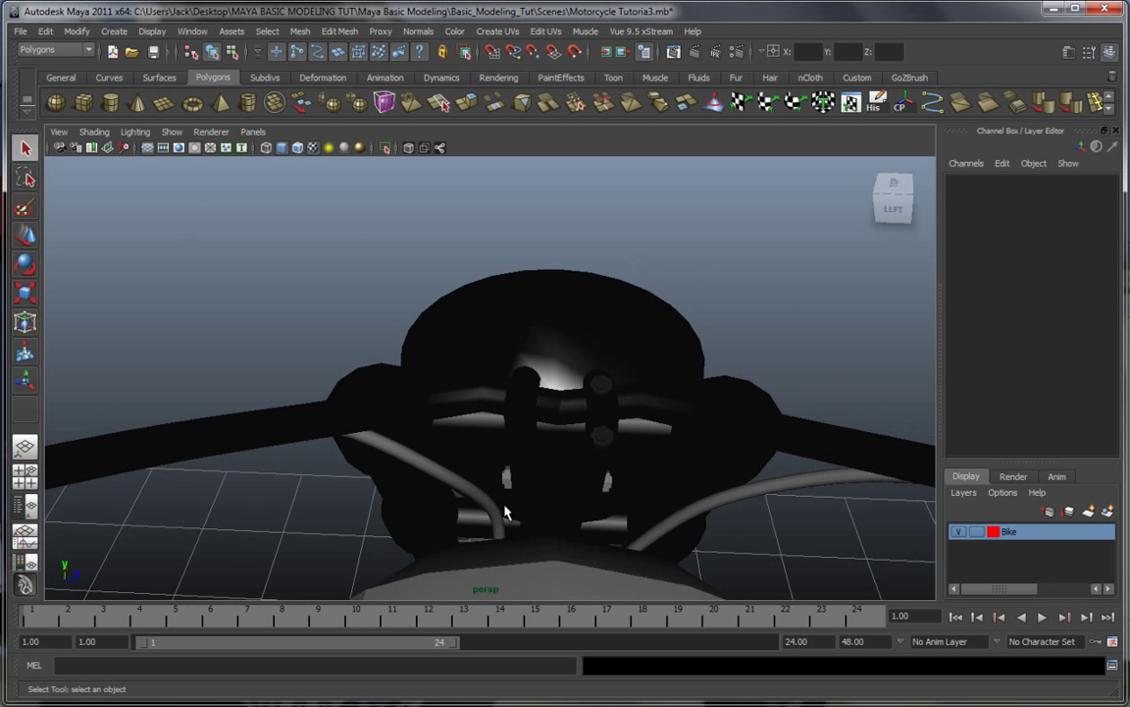
scroll(504, 508, up, 3)
click(550, 437)
click(299, 98)
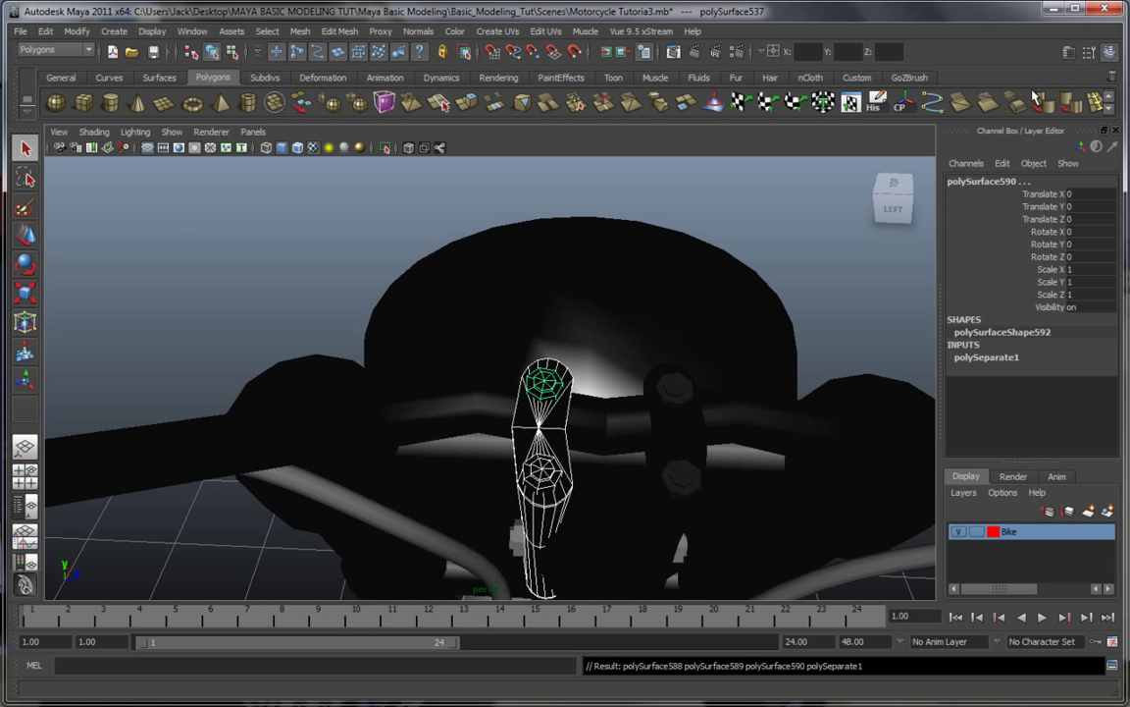
click(905, 105)
key(w)
click(773, 210)
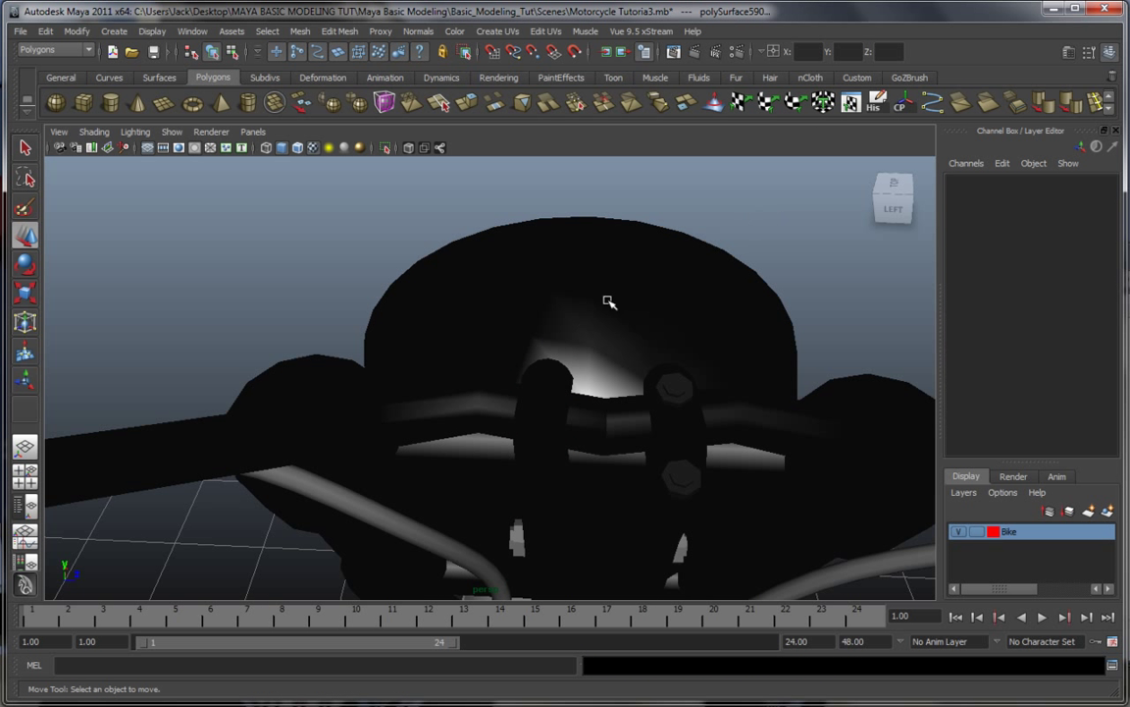
Step: Assign Black_Metal to the two separated handlebar clamp bolts and deselect them
click(558, 381)
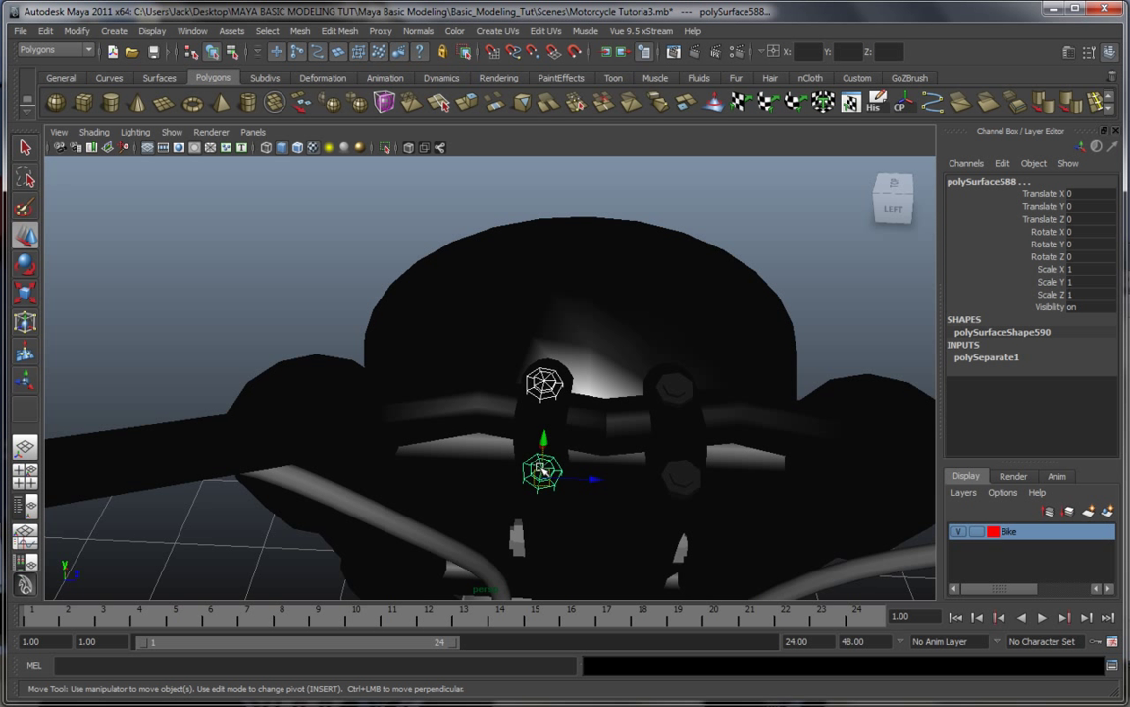
right_click(543, 470)
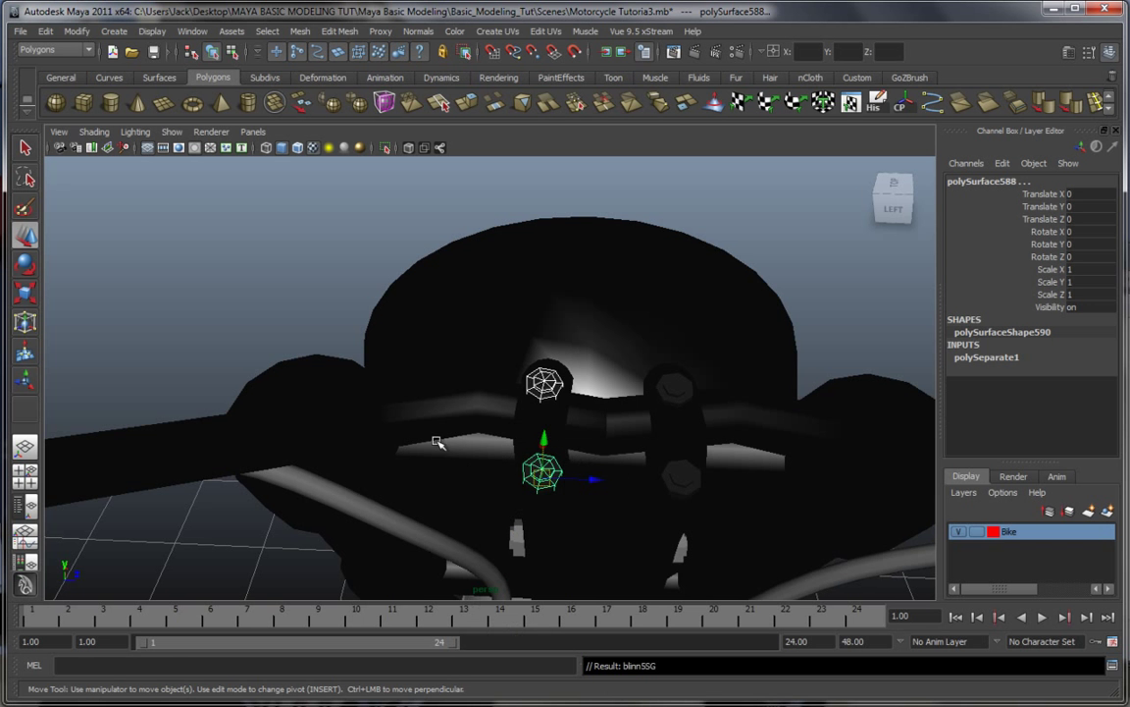
click(278, 273)
Step: Inspect the motorcycle from several angles to check the material assignments and look for parts still in default grey
alt+drag(560, 302, 303, 270)
scroll(303, 270, down, 5)
alt+middle_drag(414, 236, 483, 164)
scroll(492, 285, down, 5)
alt+middle_drag(505, 383, 496, 223)
scroll(478, 308, down, 2)
mouse_move(477, 307)
alt+mouse_down()
mouse_move(580, 315)
mouse_move(498, 316)
alt+mouse_up()
alt+middle_drag(498, 316, 589, 279)
alt+drag(508, 332, 434, 321)
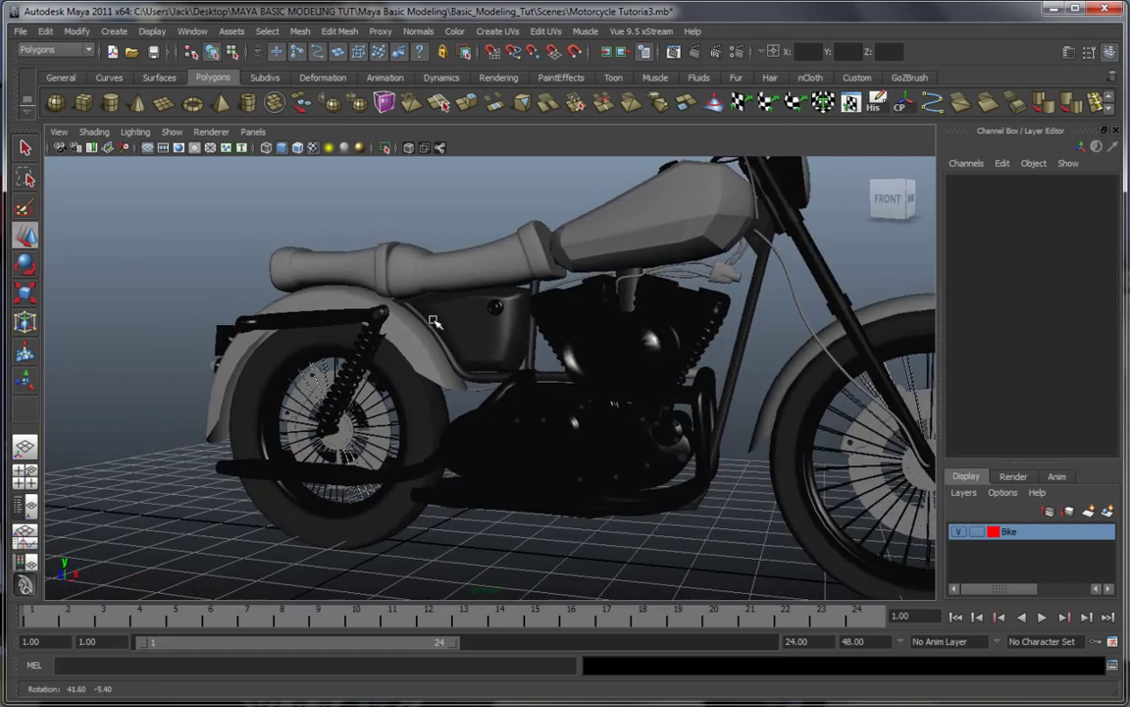
alt+middle_drag(628, 337, 383, 291)
scroll(383, 296, down, 5)
alt+drag(383, 304, 406, 320)
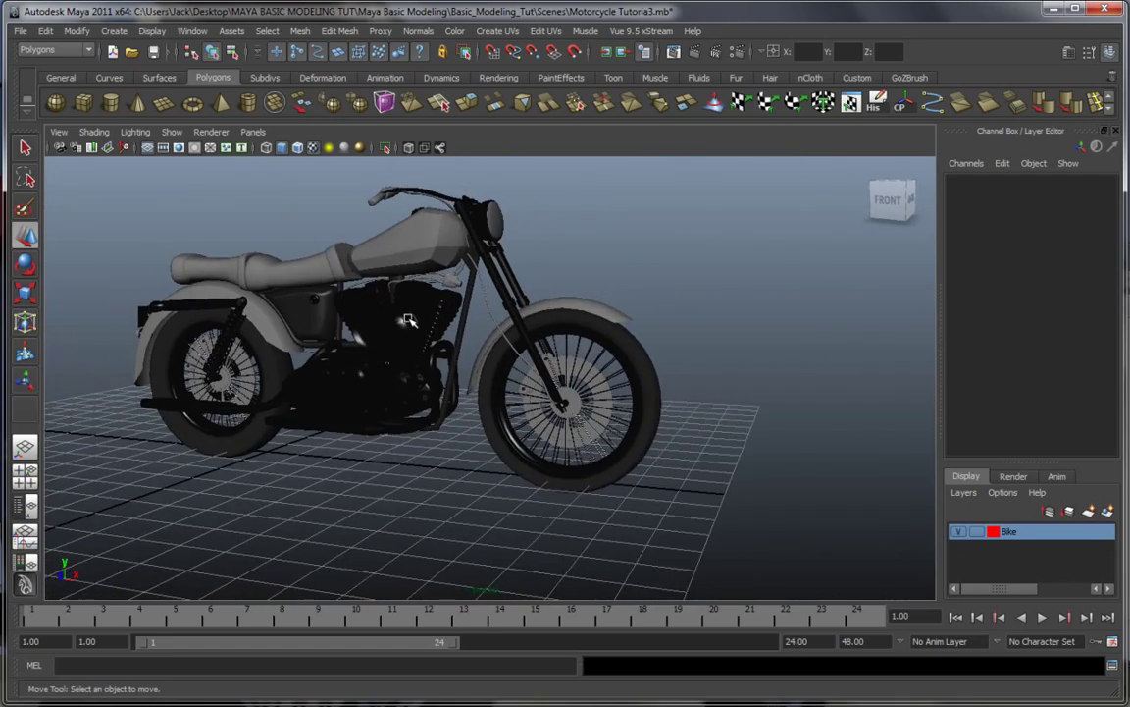
scroll(409, 320, up, 4)
alt+middle_drag(411, 320, 482, 322)
alt+drag(483, 322, 463, 341)
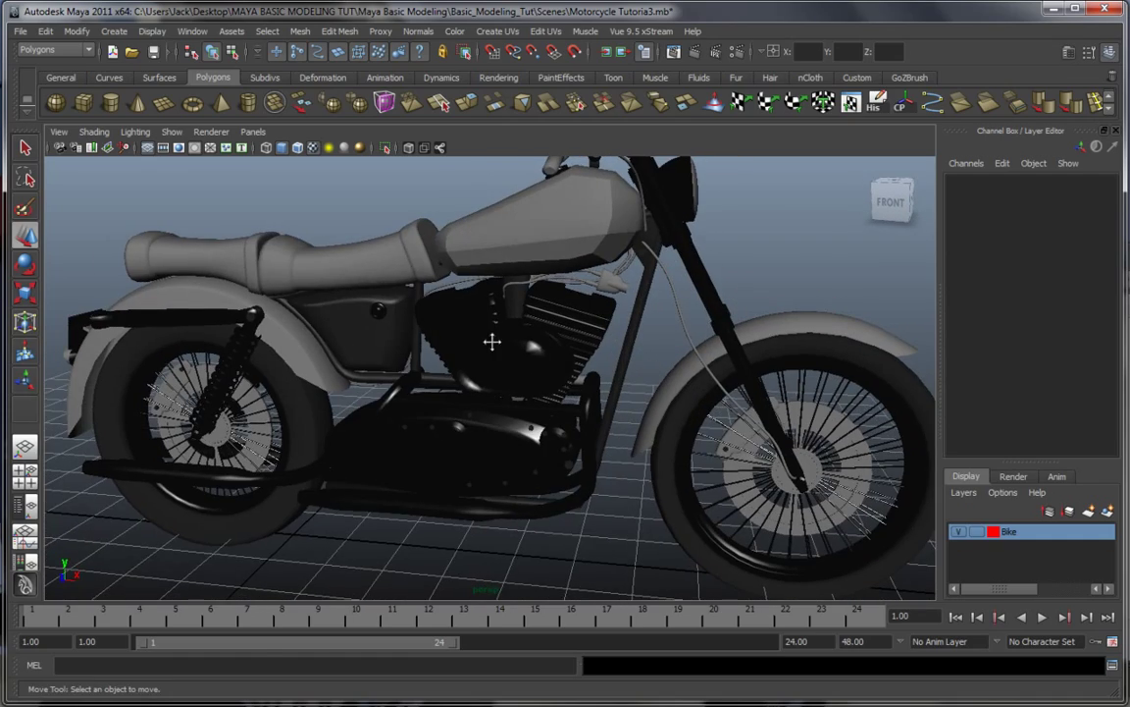
scroll(493, 365, down, 4)
alt+middle_drag(492, 341, 738, 385)
scroll(425, 361, up, 5)
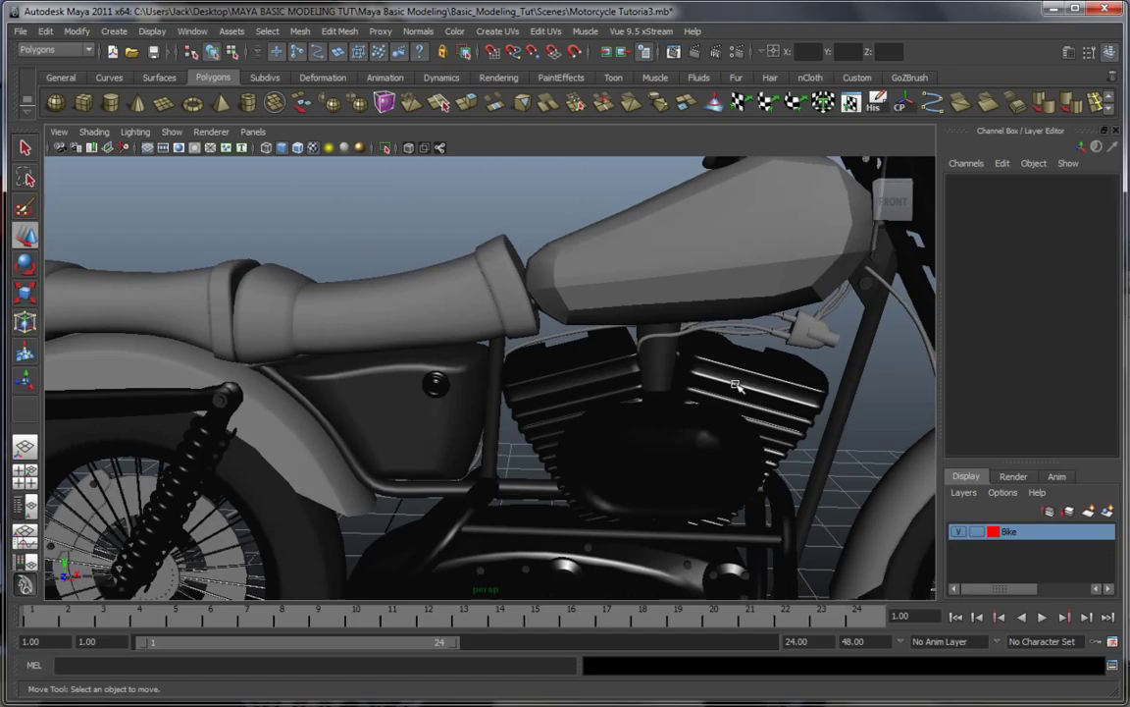
Step: Examine the seats, tank, engine wiring, forks, headlight and rear end of the motorcycle for parts still lacking a material
click(318, 319)
click(182, 305)
click(454, 210)
alt+middle_drag(634, 369, 279, 348)
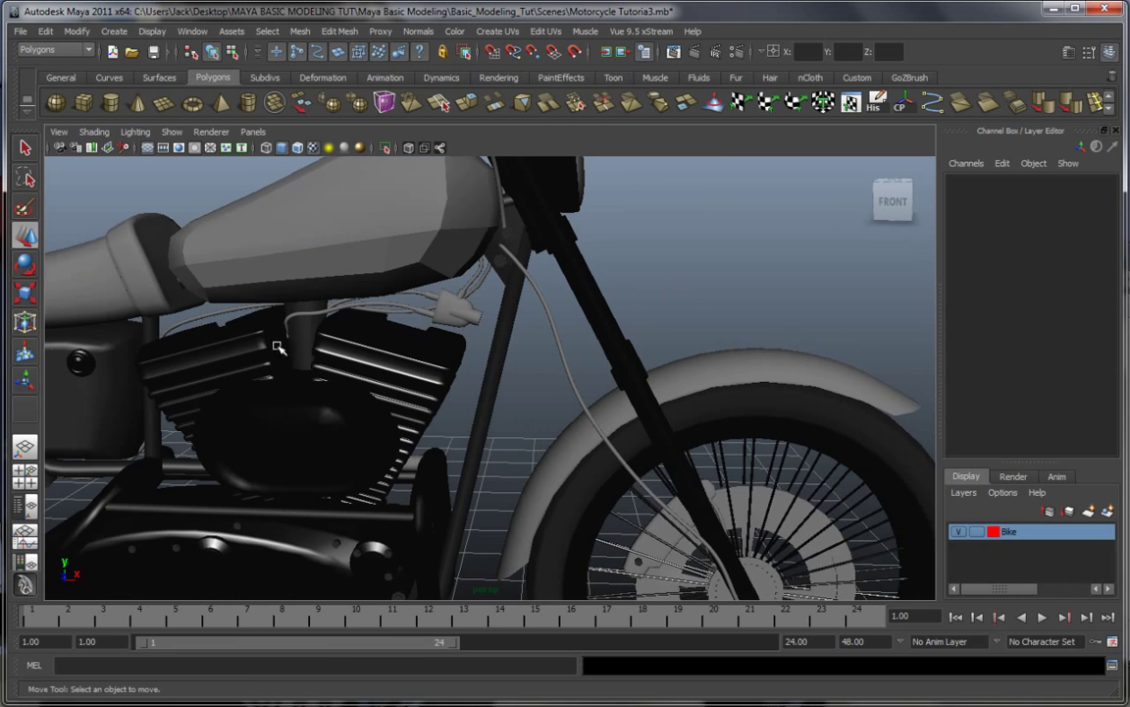
click(440, 308)
click(633, 280)
scroll(451, 321, down, 5)
alt+drag(451, 321, 509, 375)
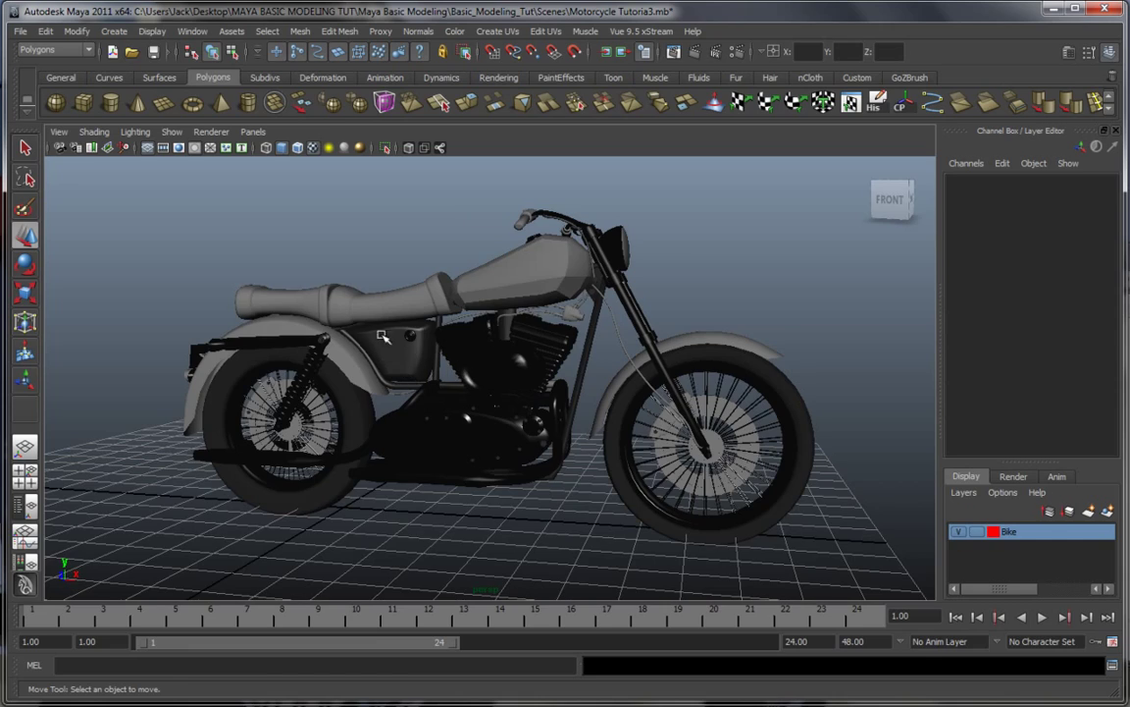
alt+drag(382, 335, 416, 364)
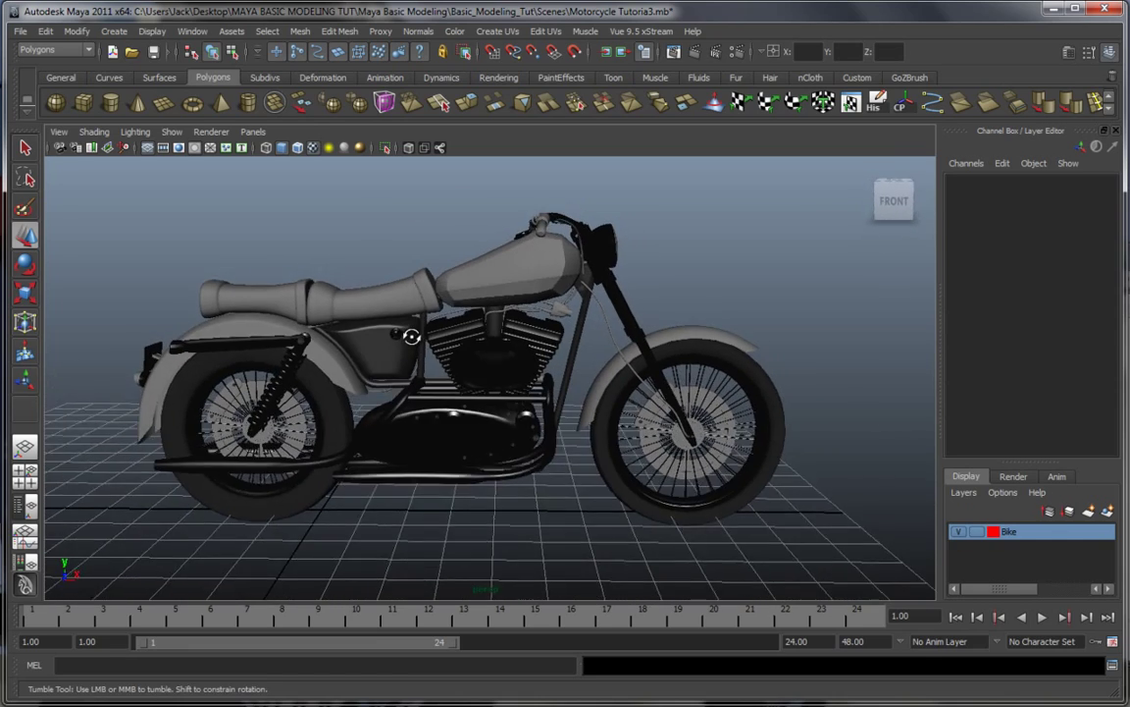
alt+middle_drag(402, 350, 500, 377)
scroll(464, 387, up, 3)
alt+middle_drag(577, 346, 296, 423)
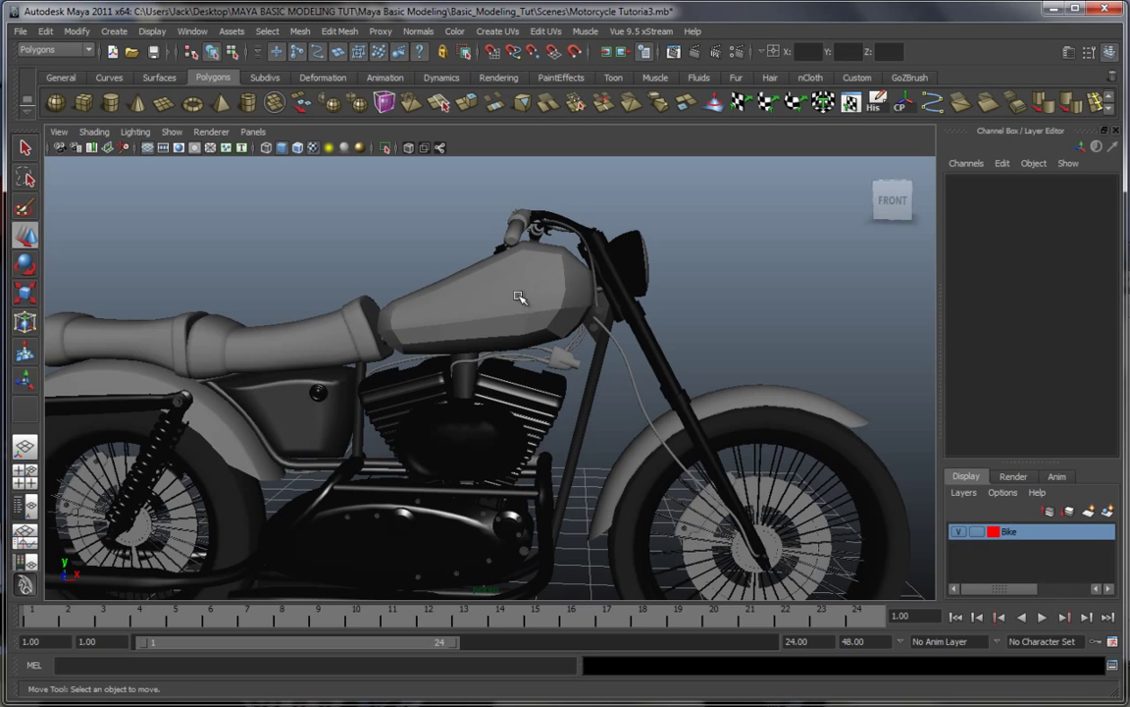
mouse_move(524, 308)
alt+mouse_down()
mouse_move(429, 353)
mouse_move(359, 335)
mouse_move(529, 313)
alt+mouse_up()
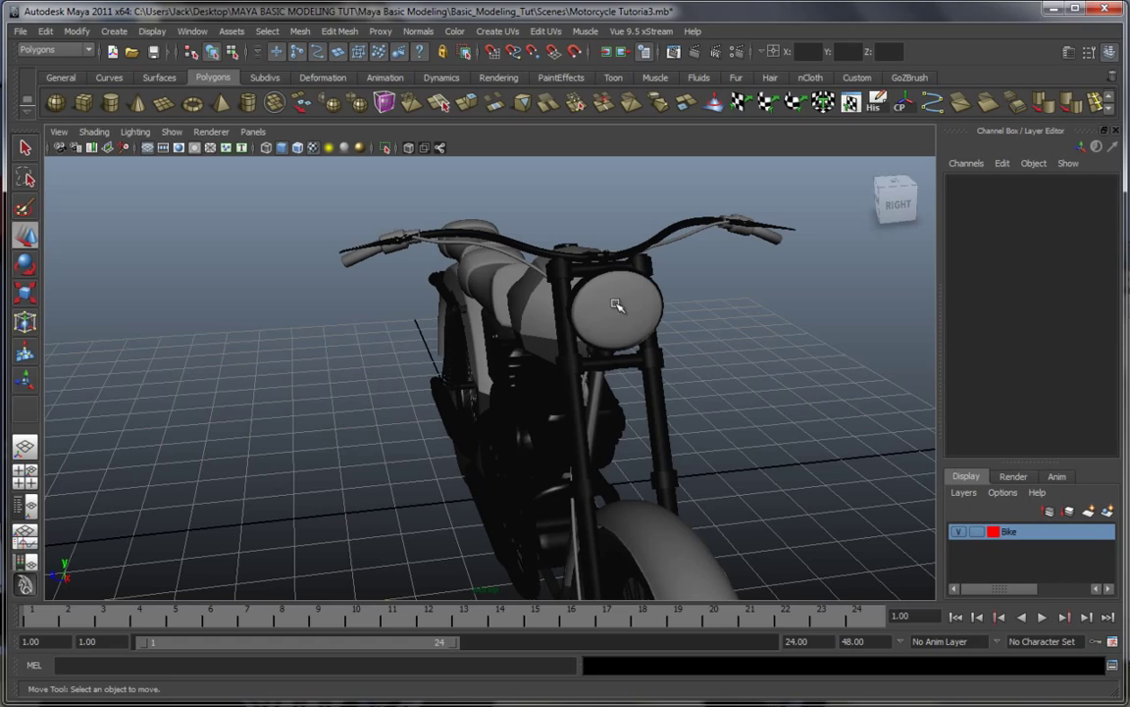
alt+drag(643, 327, 426, 370)
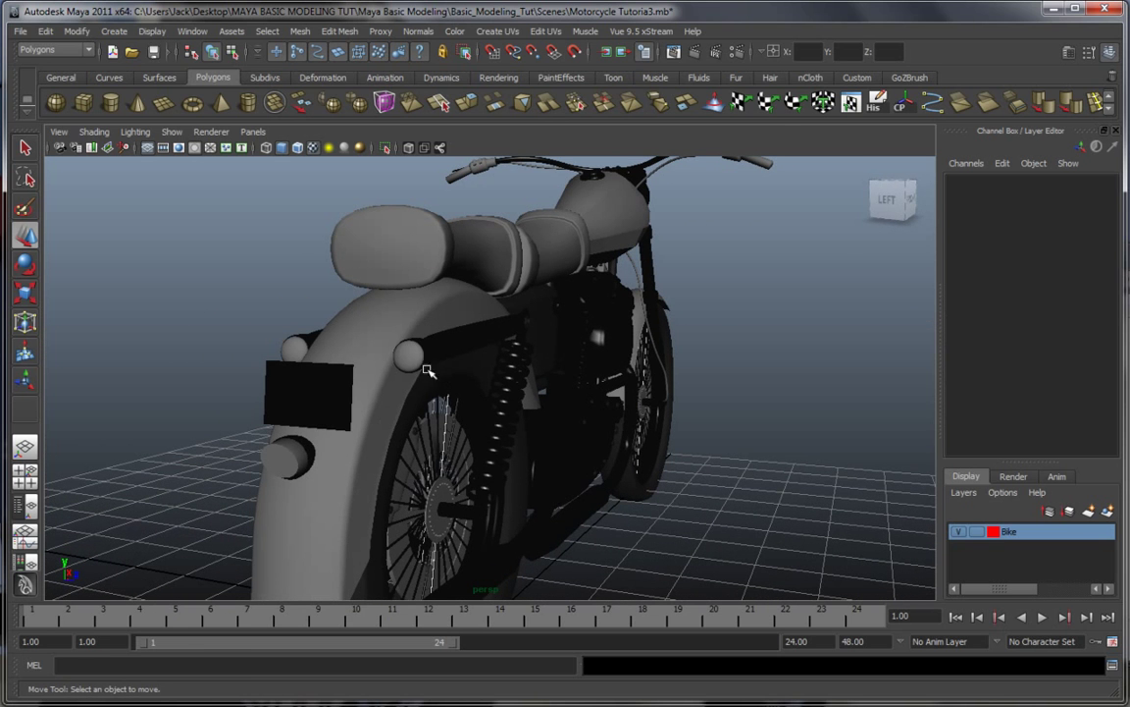
alt+drag(743, 452, 558, 399)
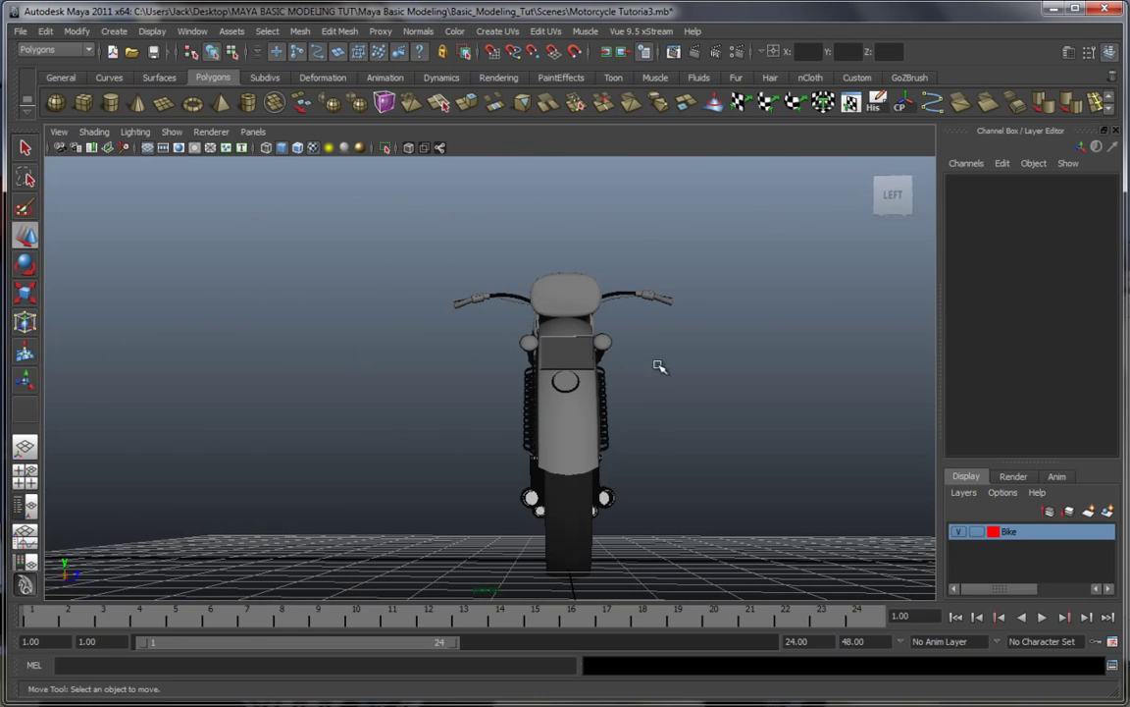
Step: Examine the handlebar grip, control housing and its small buttons up close, and return to a view of the whole bike
alt+drag(660, 366, 593, 403)
alt+middle_drag(593, 403, 417, 530)
scroll(580, 403, up, 6)
alt+middle_drag(602, 381, 537, 465)
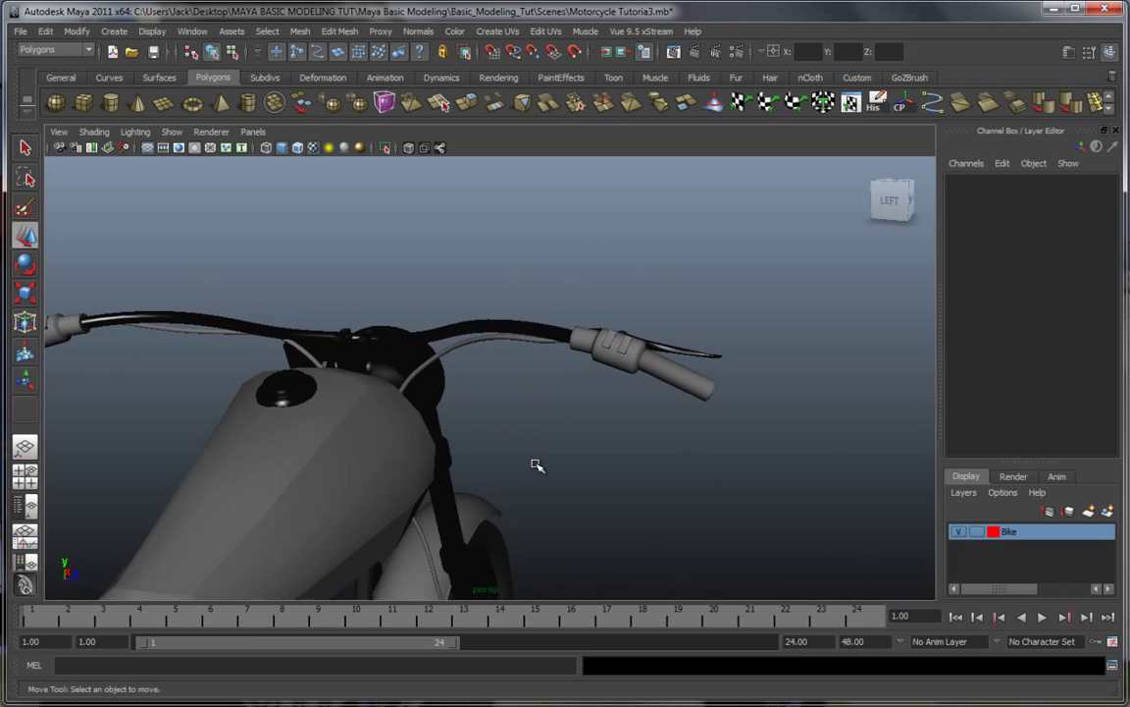
scroll(537, 465, up, 2)
click(648, 337)
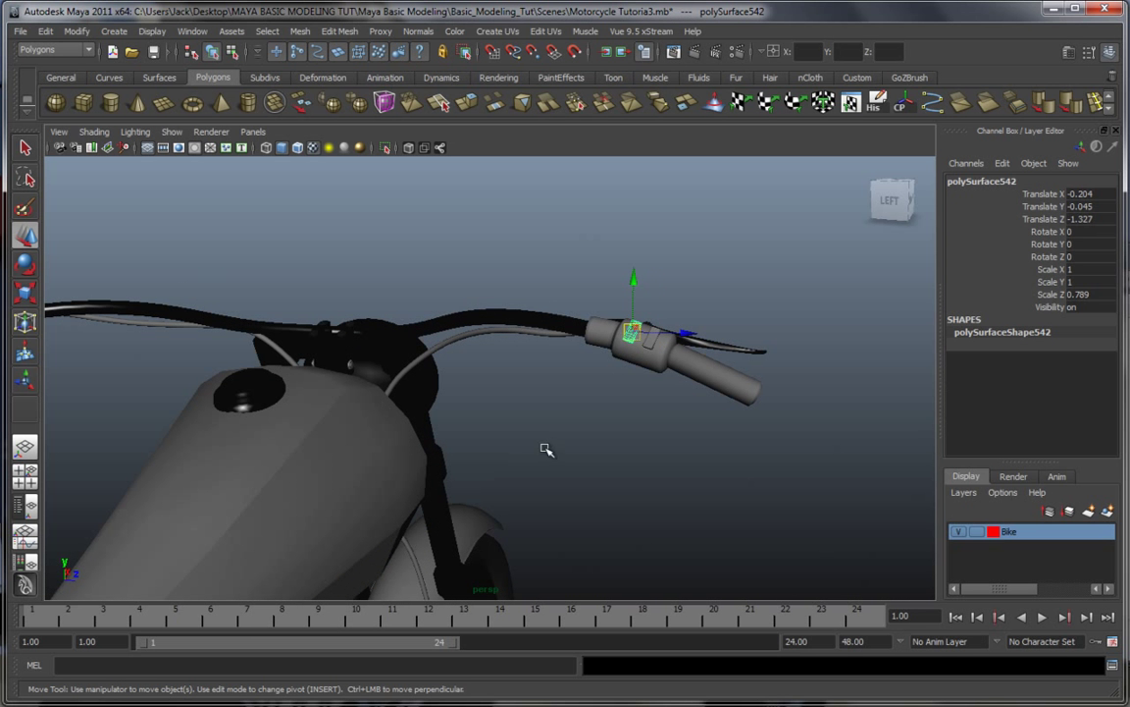
click(579, 463)
scroll(591, 468, down, 8)
alt+drag(599, 475, 453, 488)
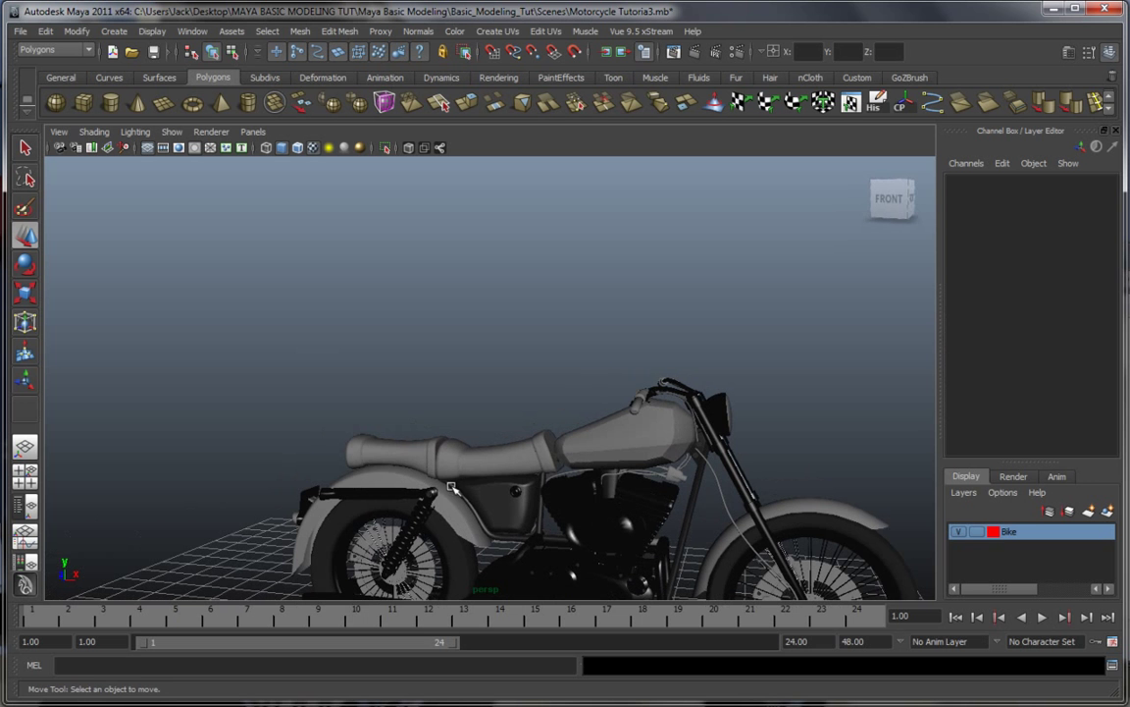
alt+middle_drag(605, 588, 550, 478)
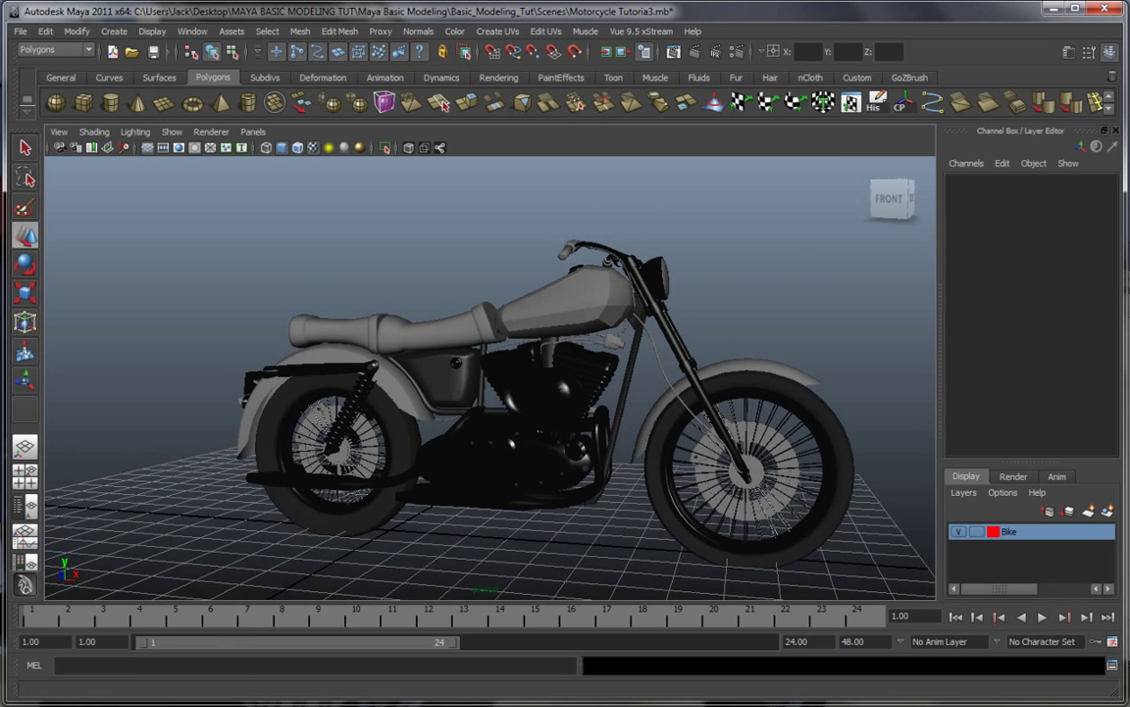
Step: Create a new Blinn material in Hypershade and name it Cables_Seats
key(q)
alt+drag(634, 498, 197, 490)
click(27, 565)
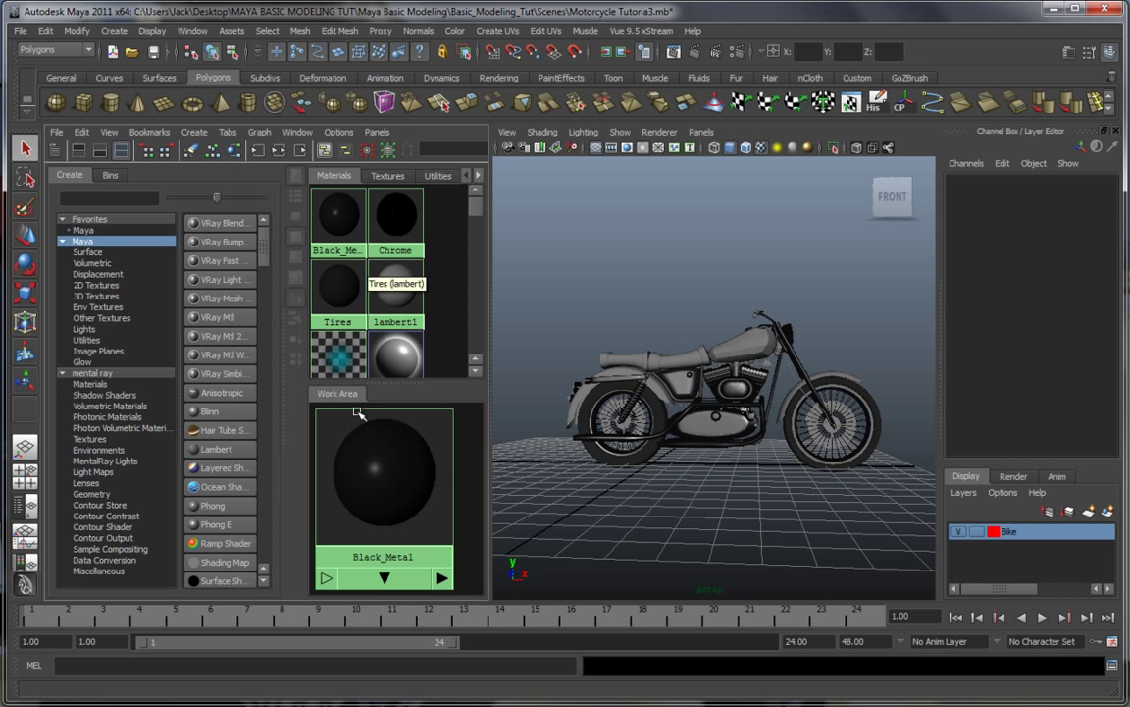
click(213, 412)
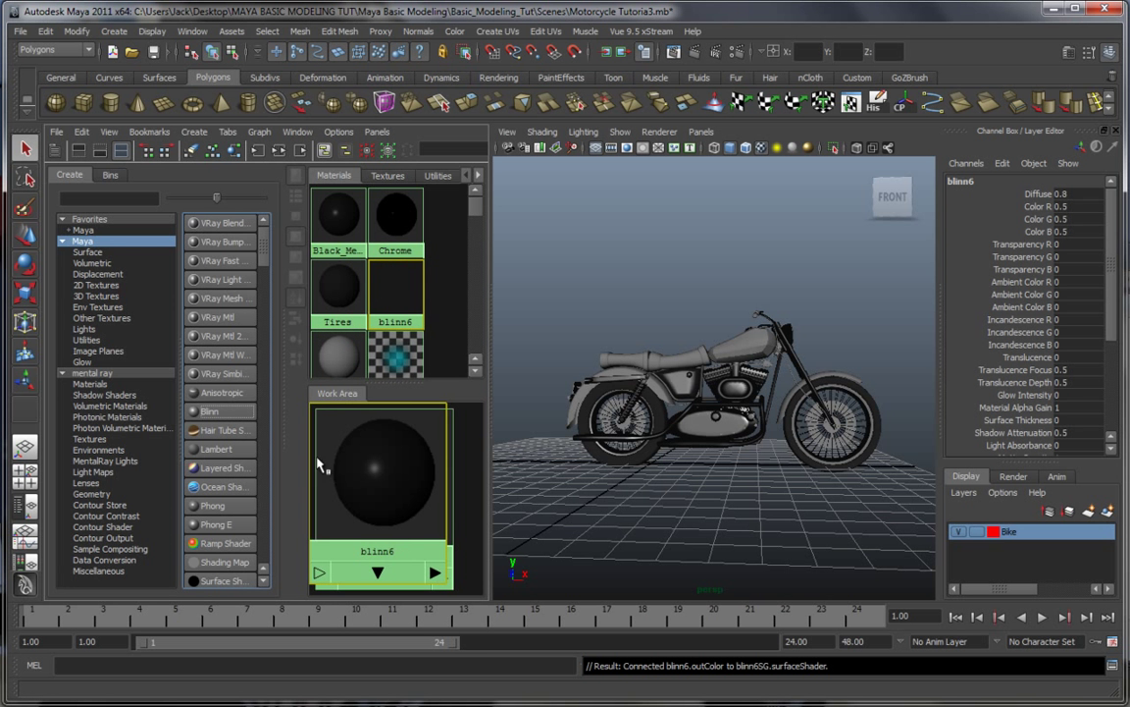
double_click(367, 473)
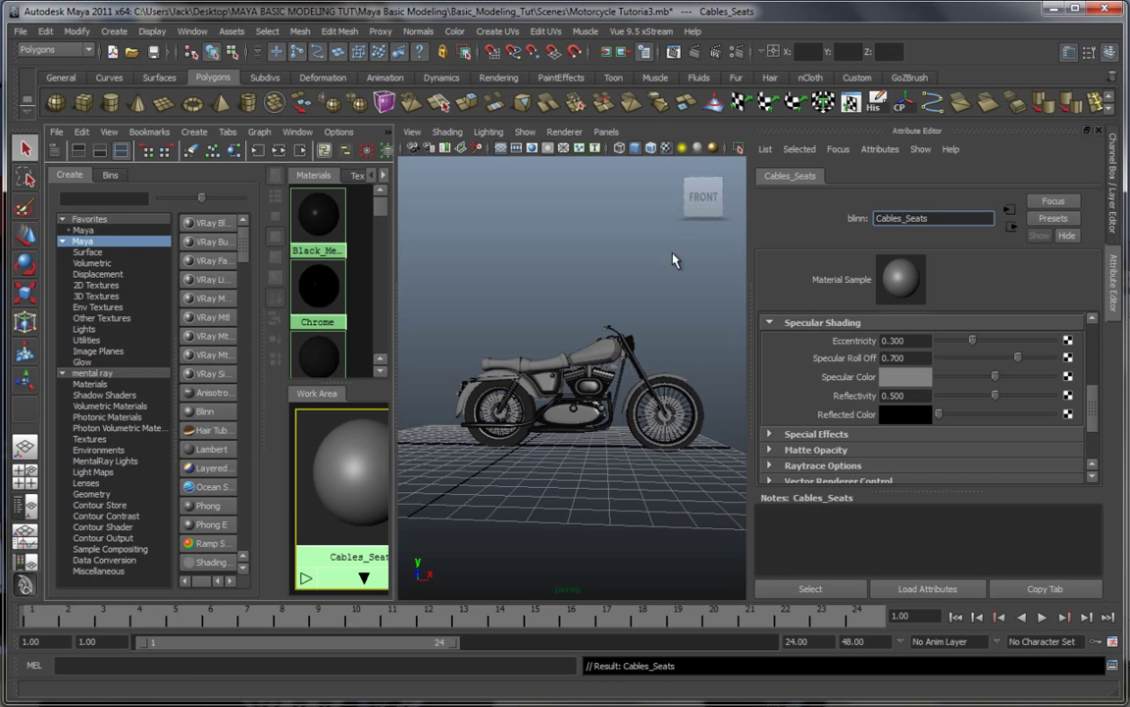
Step: Darken the color and specular color of Cables_Seats to near black and set its eccentricity to 0.352
alt+drag(673, 260, 728, 340)
scroll(601, 339, up, 5)
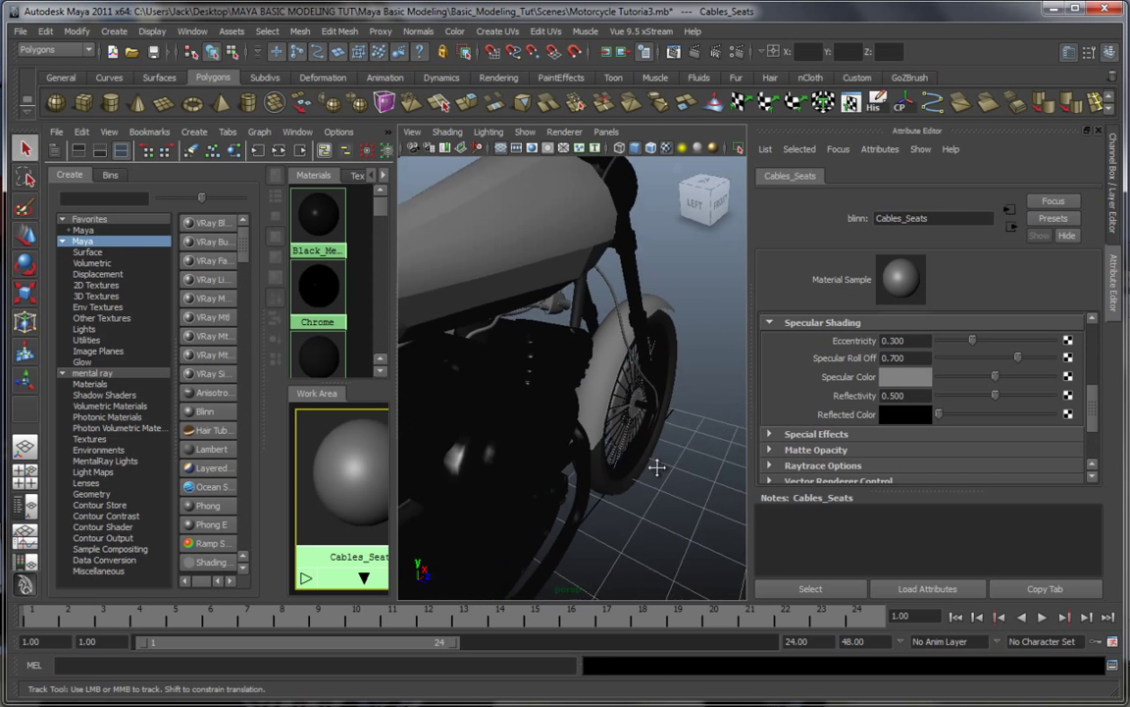
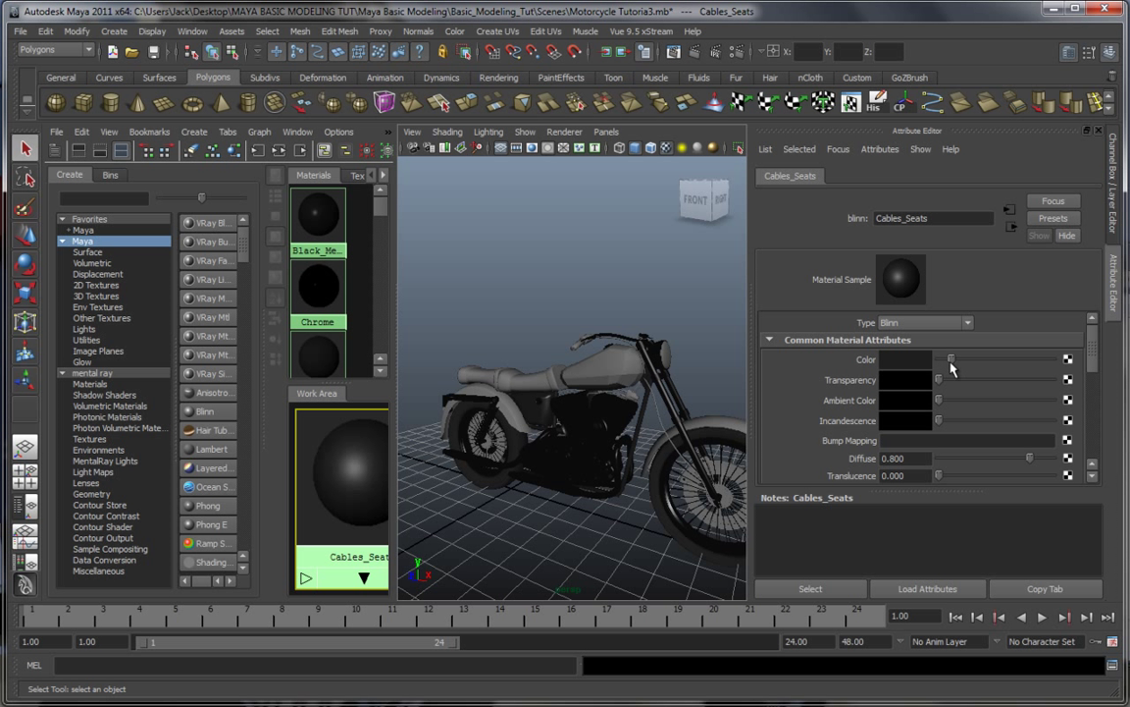
scroll(1083, 393, down, 6)
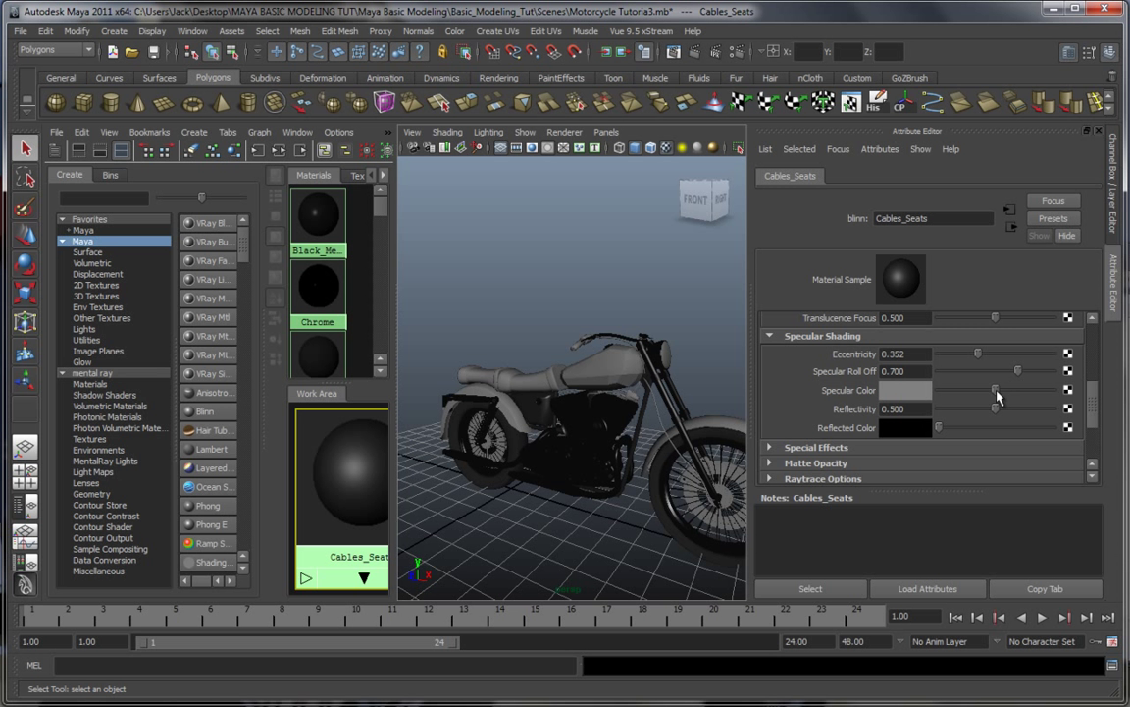
drag(994, 391, 955, 392)
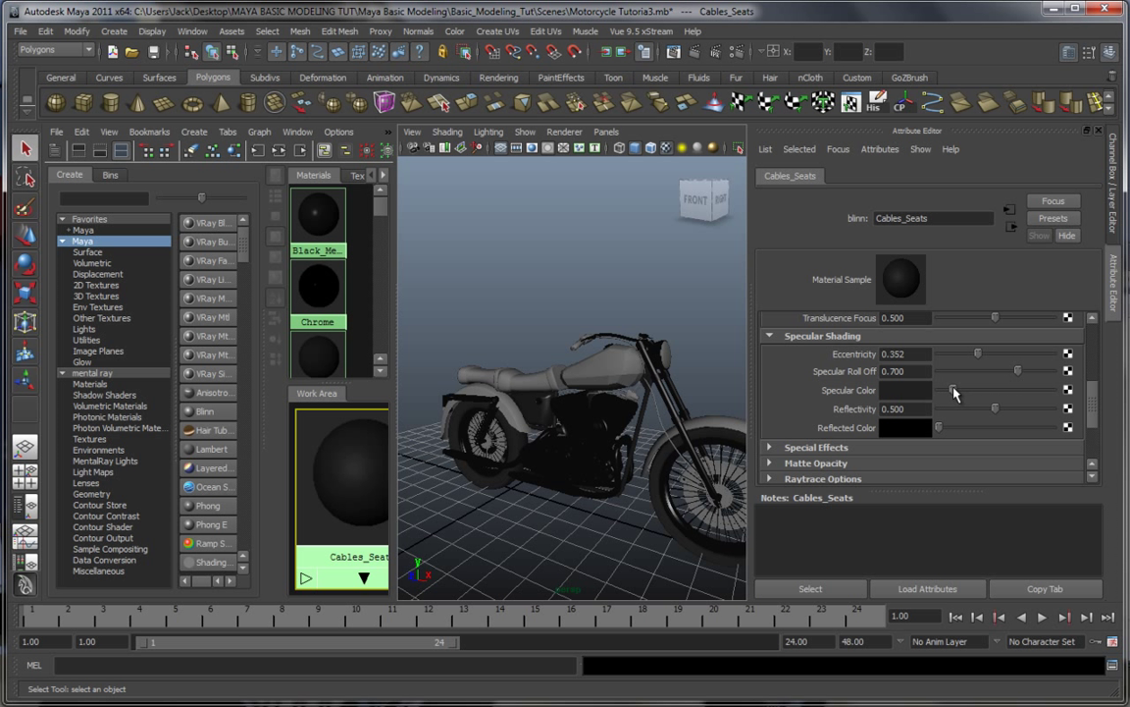
Step: Examine the seats, rear fender, tank, handlebars and cables that the dark Cables_Seats material could cover
alt+drag(482, 399, 525, 434)
scroll(539, 429, up, 6)
alt+middle_drag(541, 432, 592, 462)
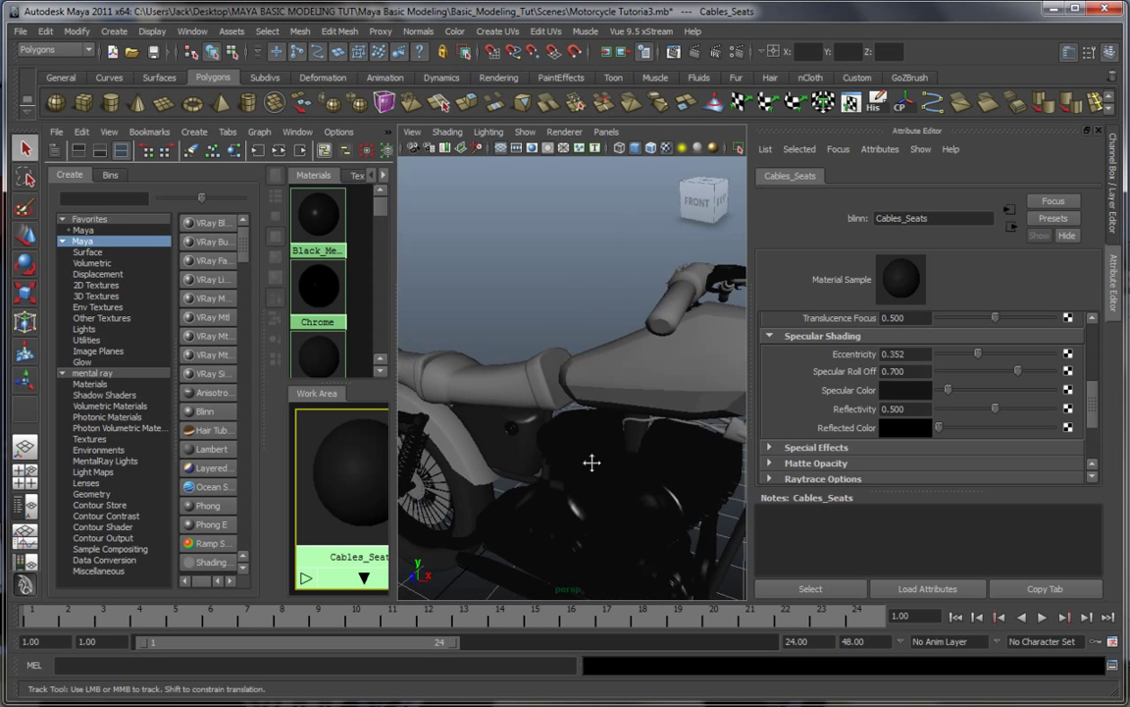
alt+drag(592, 462, 586, 454)
alt+middle_drag(586, 455, 684, 446)
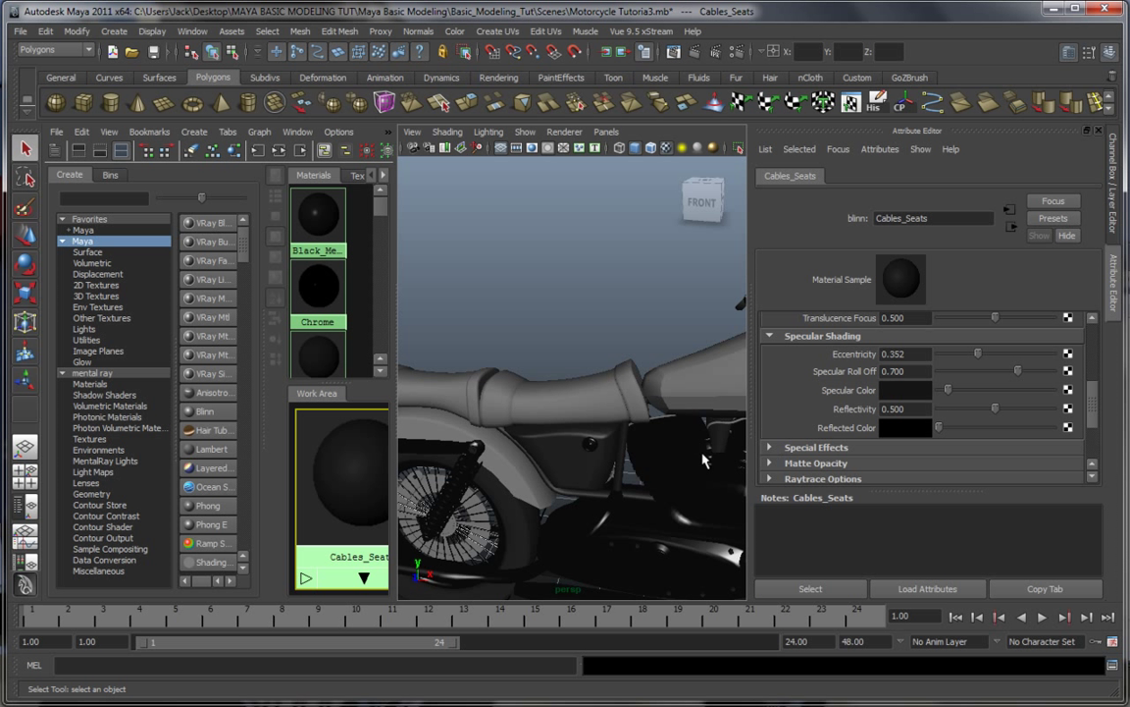
alt+drag(694, 454, 592, 450)
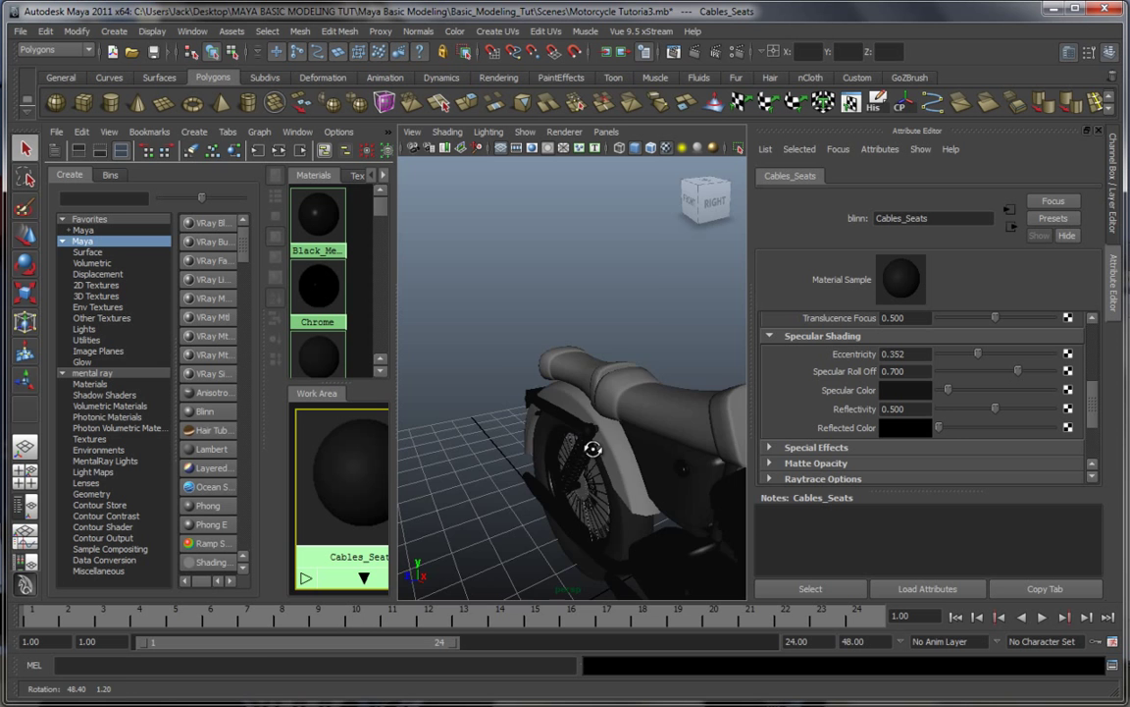
scroll(643, 451, down, 6)
alt+middle_drag(649, 451, 782, 467)
scroll(579, 446, up, 8)
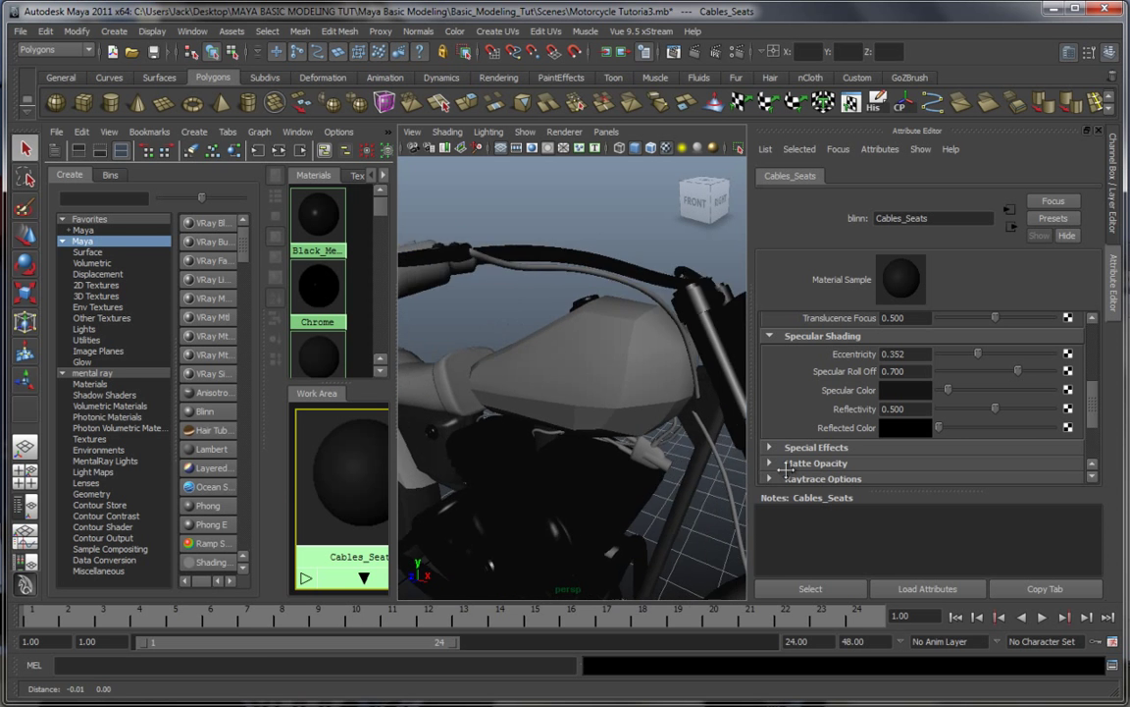
scroll(615, 468, down, 5)
alt+middle_drag(615, 467, 721, 454)
Step: Lower the reflectivity of Cables_Seats to 0.255
drag(994, 409, 969, 410)
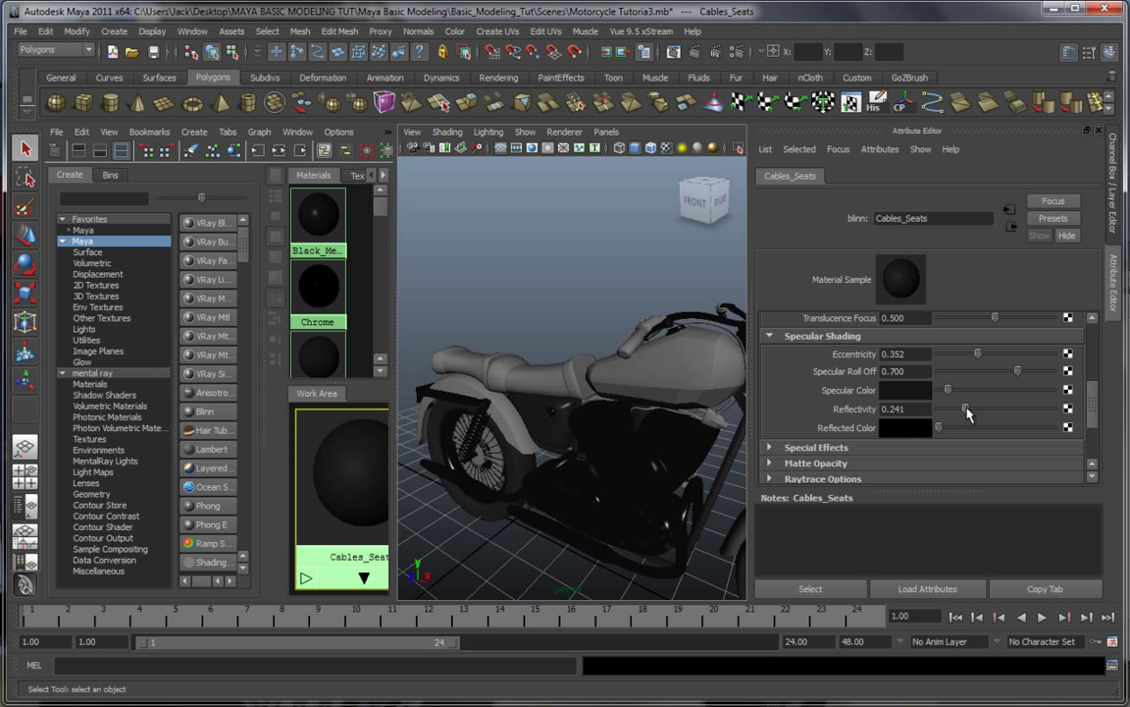
alt+drag(518, 442, 565, 441)
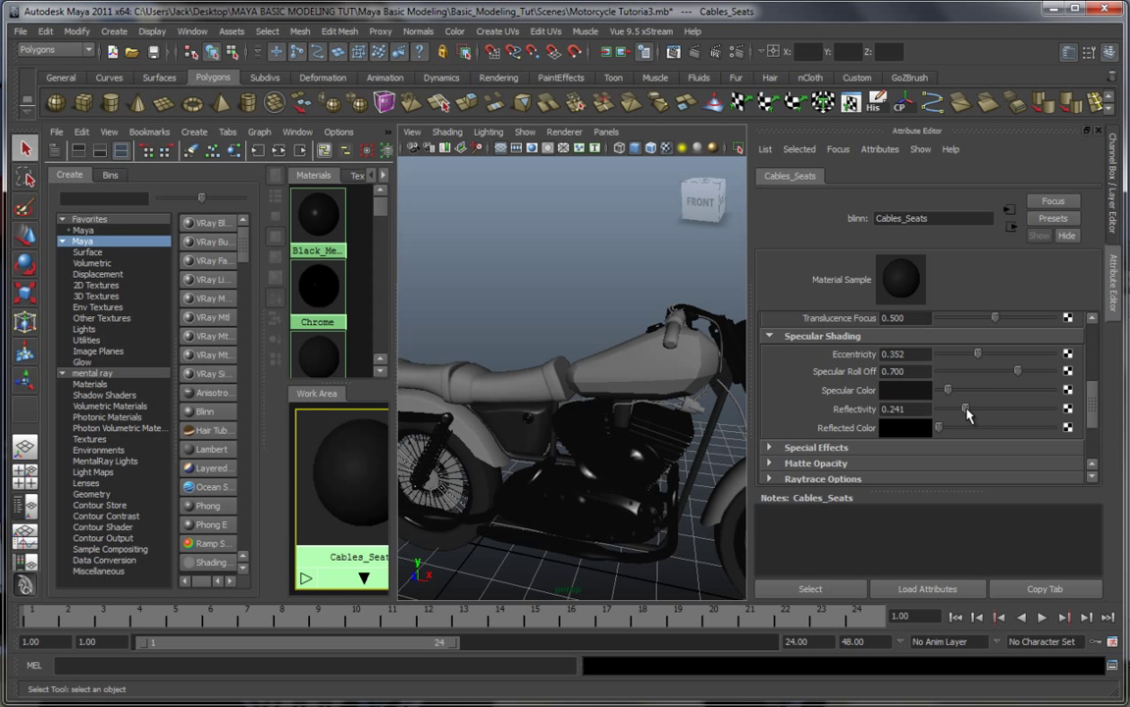
scroll(679, 439, down, 2)
alt+drag(682, 435, 615, 443)
scroll(643, 439, down, 8)
scroll(617, 439, up, 8)
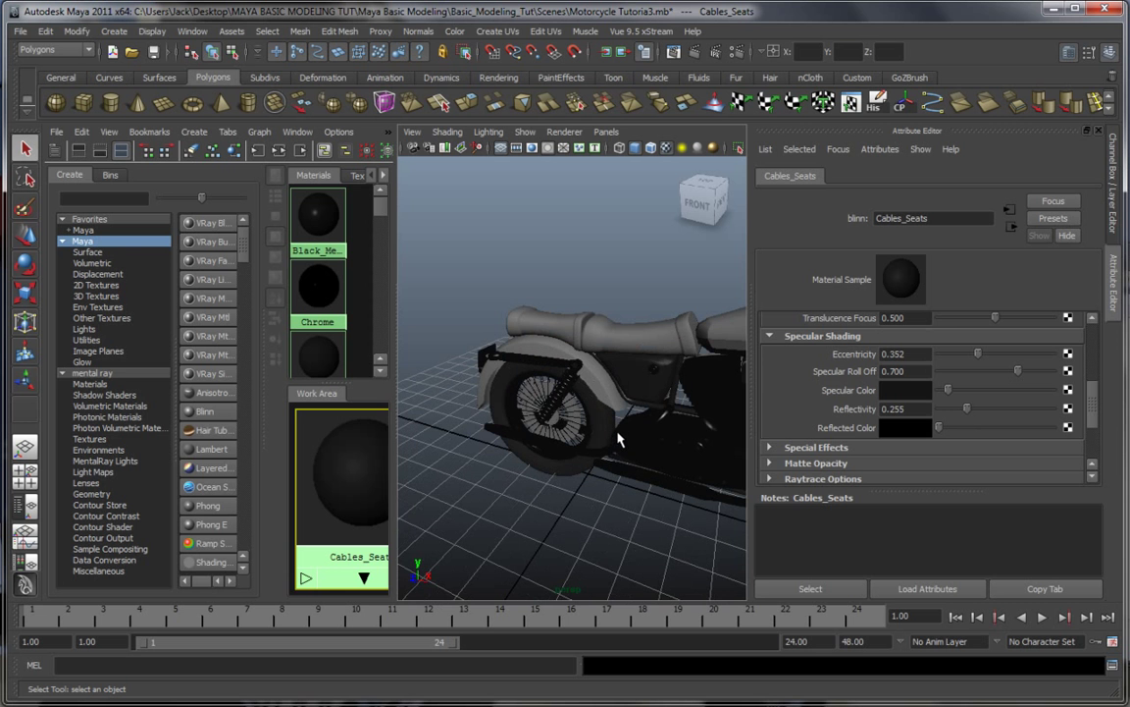
alt+middle_drag(621, 430, 507, 439)
alt+middle_drag(587, 420, 579, 448)
Step: Deselect the material and restore the full-size perspective view with the Channel Box
click(590, 247)
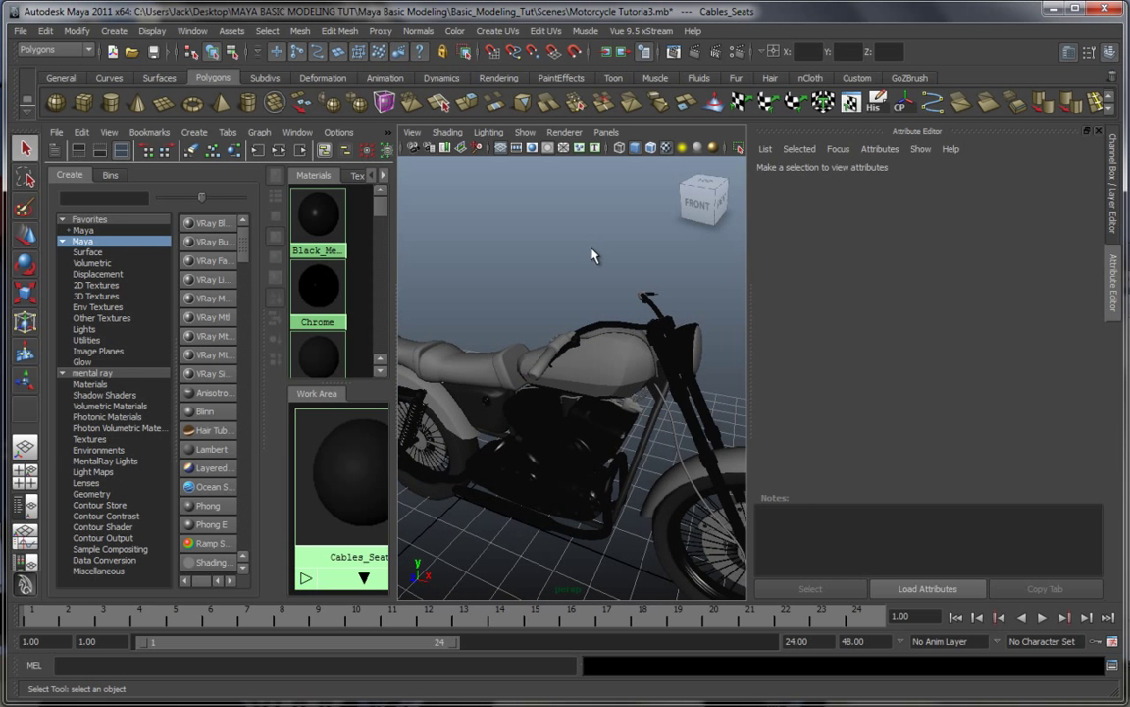
key(space)
click(1068, 56)
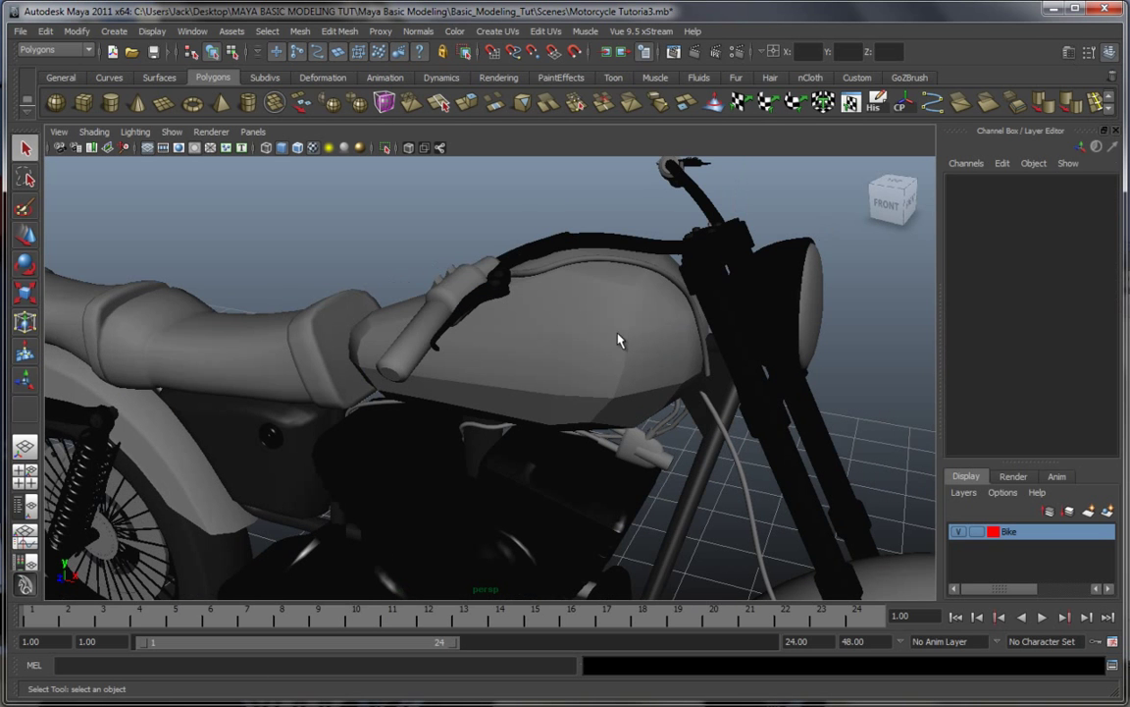
Step: Select one handlebar grip with its control housing, and add the two cables running along the handlebar
click(410, 330)
alt+drag(457, 390, 624, 424)
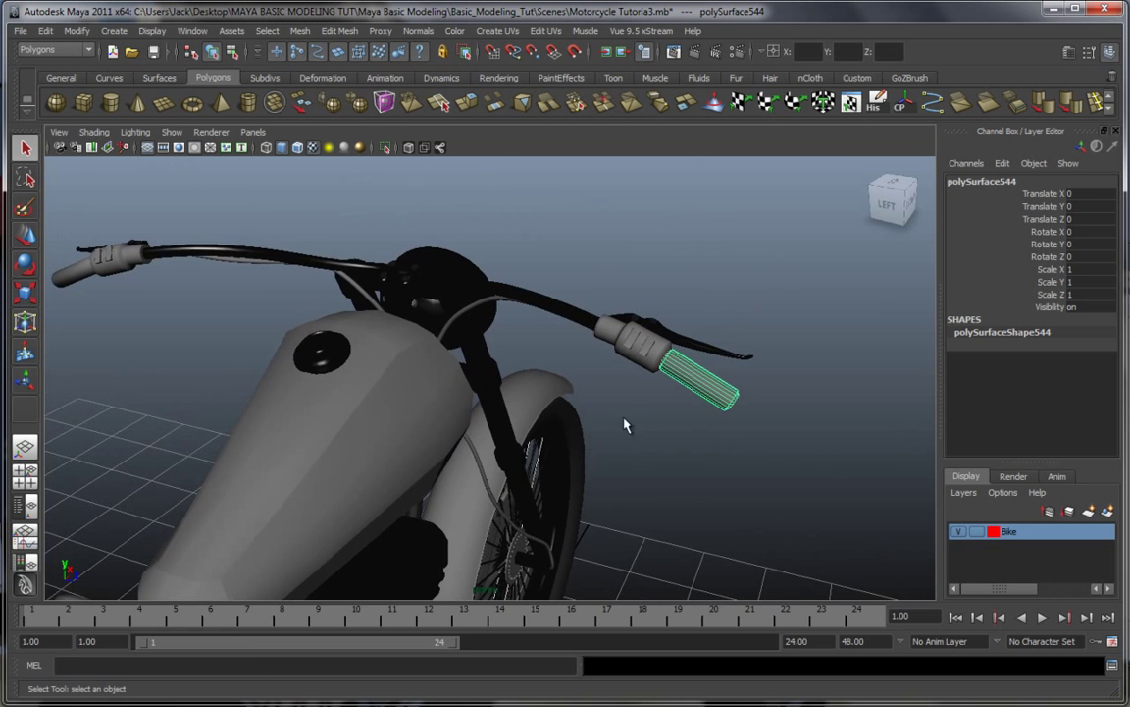
shift+click(604, 332)
alt+middle_drag(557, 416, 704, 447)
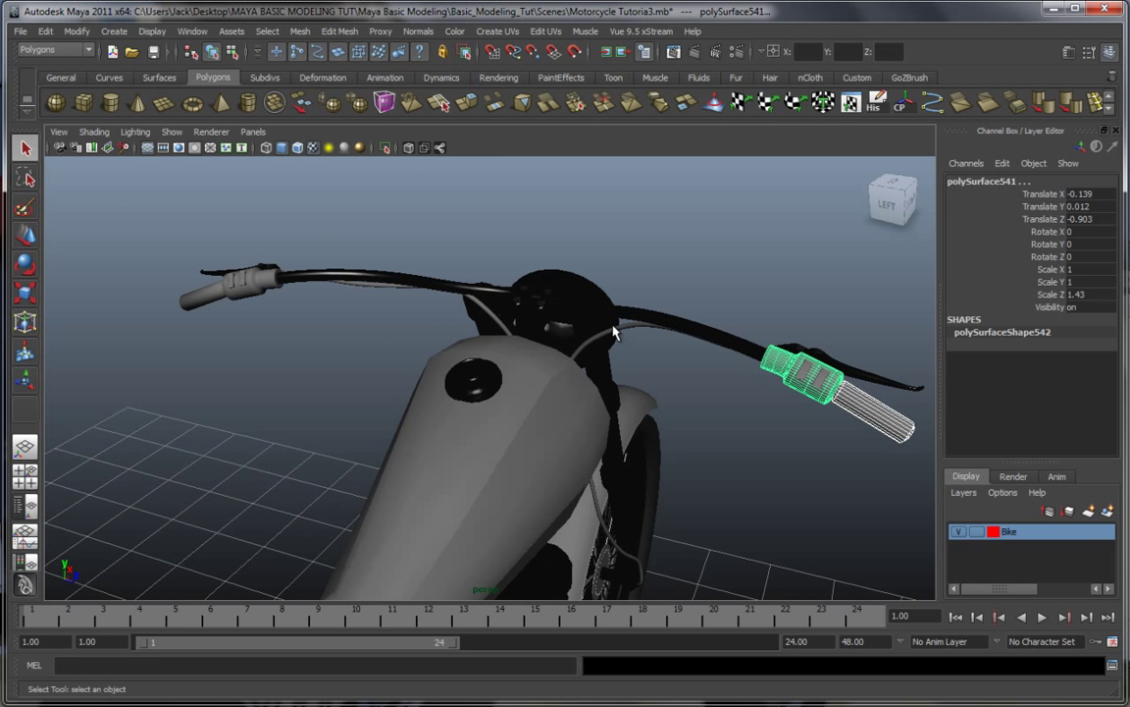
shift+click(615, 329)
shift+click(493, 311)
alt+middle_drag(461, 406, 694, 412)
alt+drag(463, 400, 589, 399)
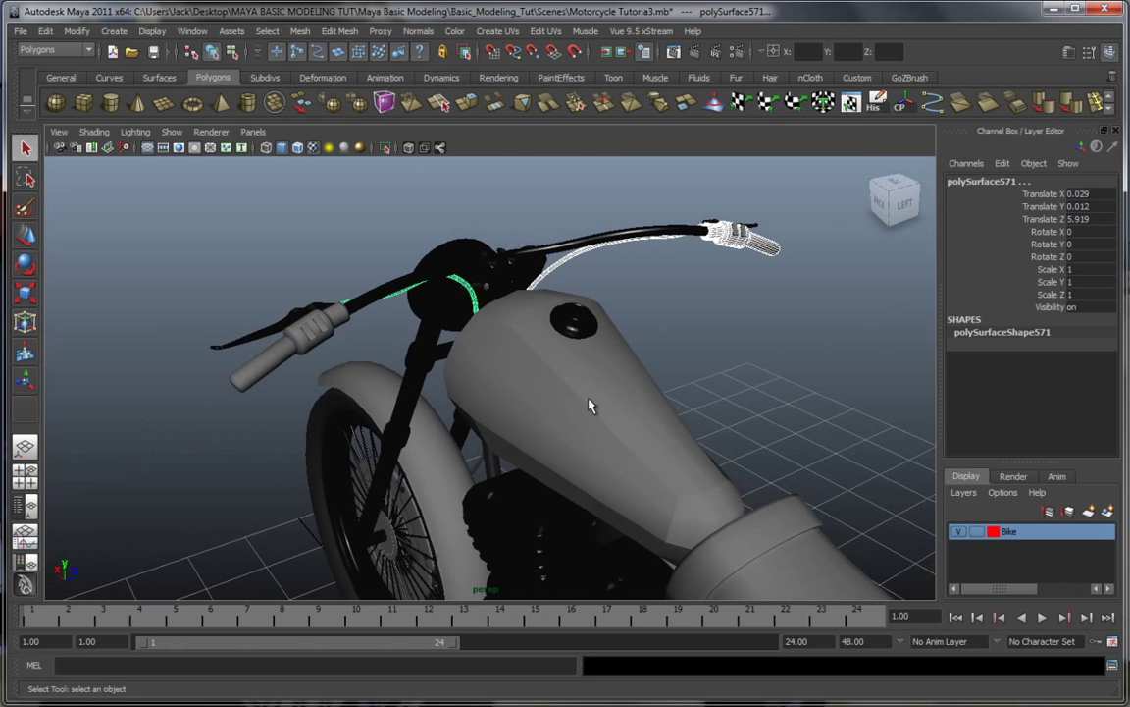
Step: Add the opposite handlebar grip, its control housing and the long cable running down to the front wheel to the selection
alt+middle_drag(432, 406, 596, 416)
scroll(594, 416, up, 3)
shift+click(457, 360)
shift+click(518, 314)
alt+drag(499, 504, 681, 455)
shift+click(547, 397)
alt+middle_drag(616, 417, 734, 409)
alt+drag(530, 428, 606, 434)
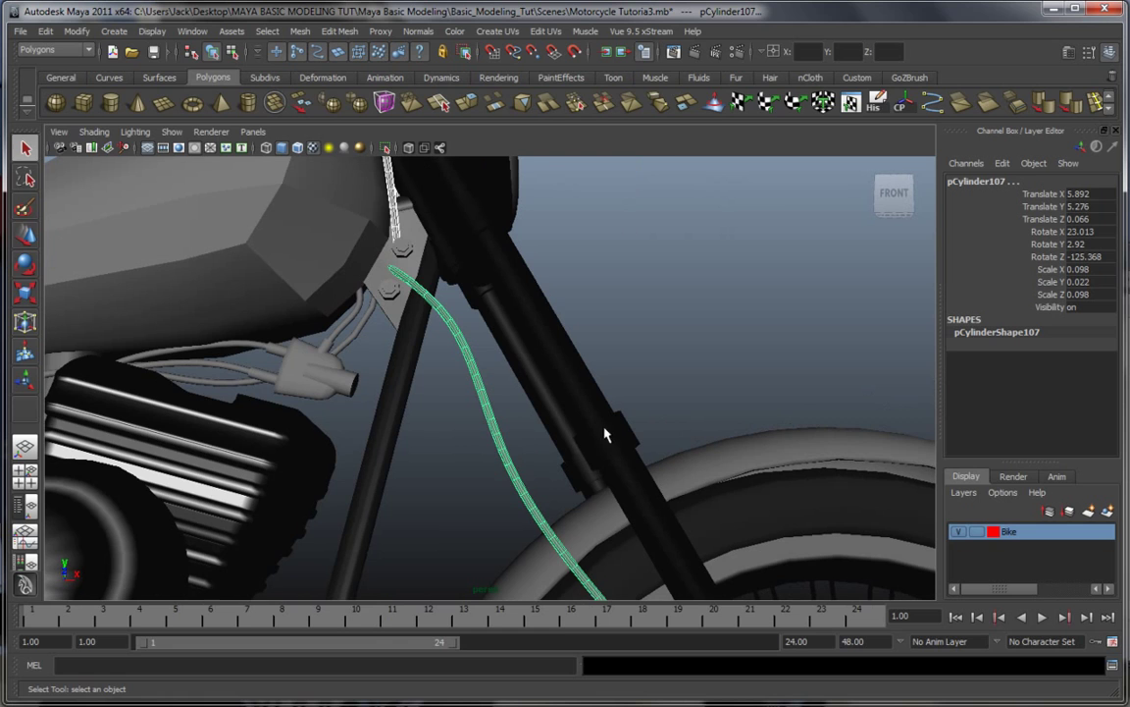
Step: Add the wiring connector under the tank, its end pieces and the attached wires to the selection
alt+middle_drag(350, 386, 533, 436)
shift+click(501, 430)
shift+click(531, 368)
shift+click(538, 378)
shift+click(475, 428)
shift+click(447, 426)
shift+click(457, 397)
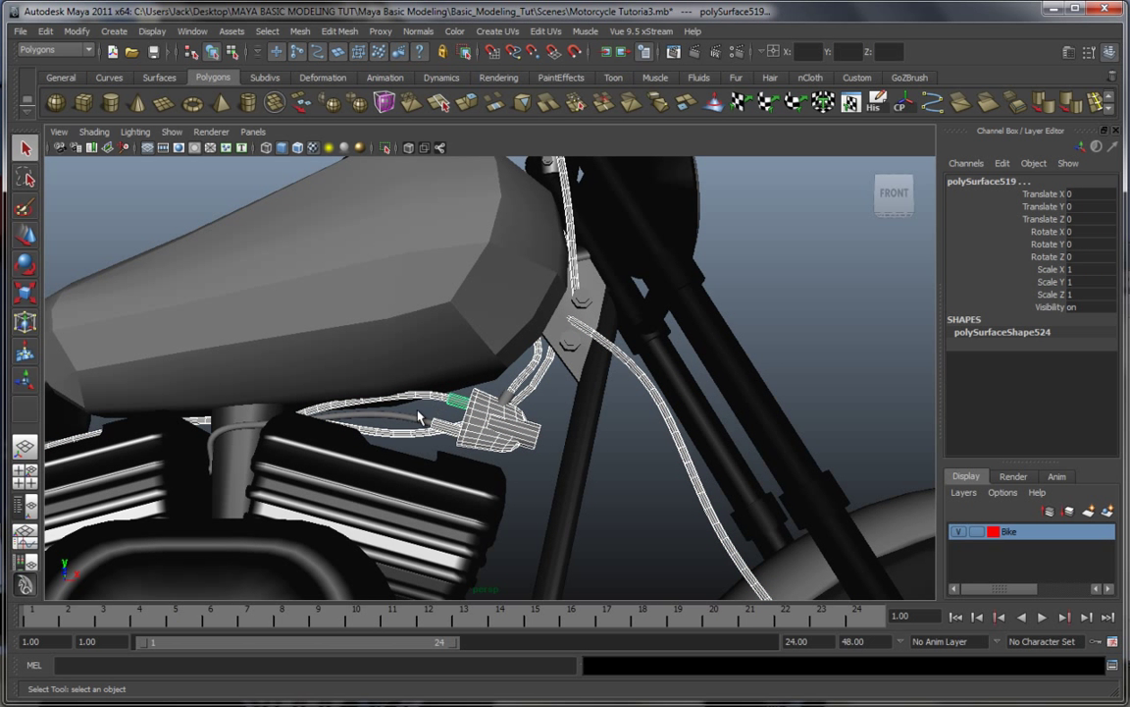
shift+click(418, 416)
shift+click(506, 398)
Step: Add the short curved cable beside the front brake disc to the selection
alt+middle_drag(601, 407, 369, 185)
alt+drag(605, 363, 495, 385)
shift+click(618, 345)
alt+right_drag(605, 360, 402, 386)
alt+middle_drag(402, 386, 566, 429)
alt+drag(565, 429, 577, 435)
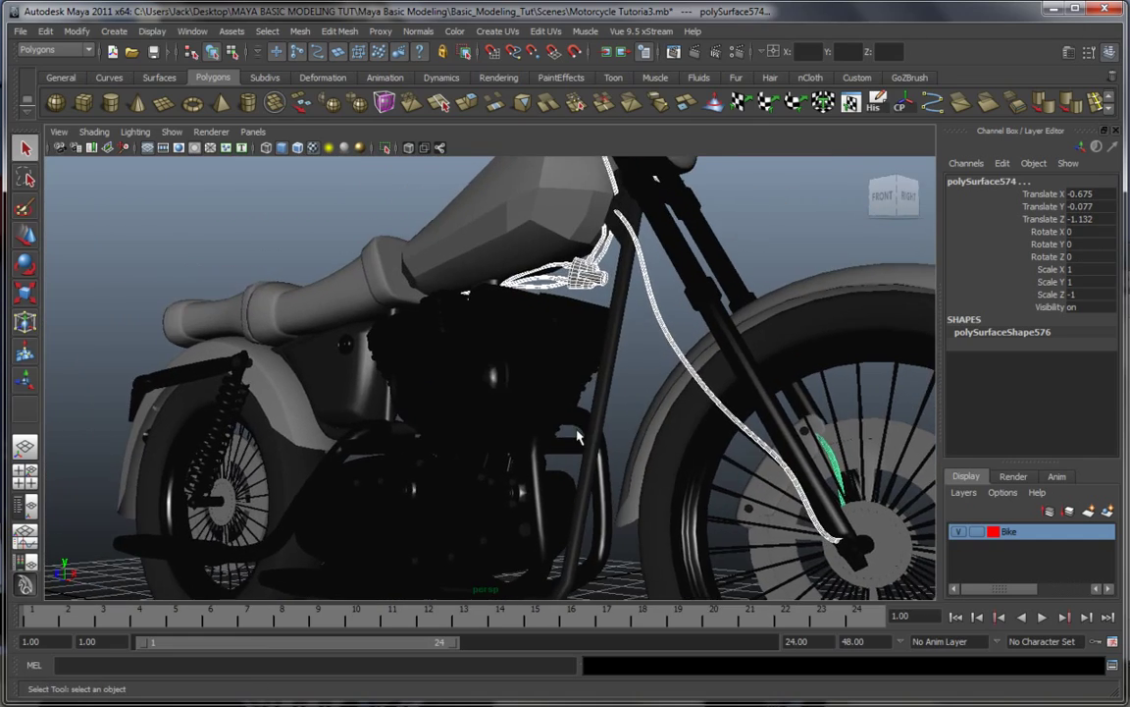
Step: Examine the front wheel, engine and rear wheel areas from both sides for cables missing from the selection
alt+middle_drag(577, 435, 499, 366)
alt+drag(682, 505, 551, 385)
alt+middle_drag(636, 458, 508, 441)
alt+drag(569, 462, 514, 454)
scroll(513, 454, up, 3)
scroll(512, 452, down, 4)
alt+middle_drag(510, 441, 643, 545)
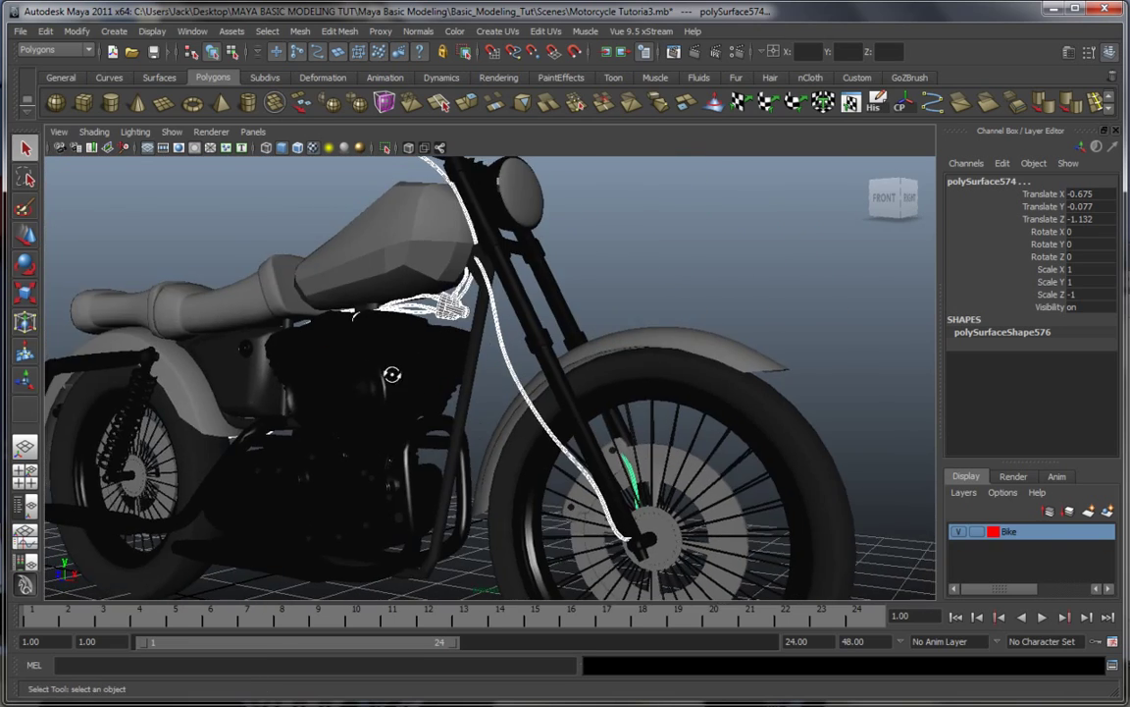
alt+drag(391, 374, 530, 417)
alt+middle_drag(414, 385, 706, 368)
alt+drag(345, 448, 545, 454)
alt+middle_drag(514, 368, 606, 292)
alt+middle_drag(447, 424, 589, 371)
alt+drag(431, 405, 406, 457)
scroll(479, 456, up, 4)
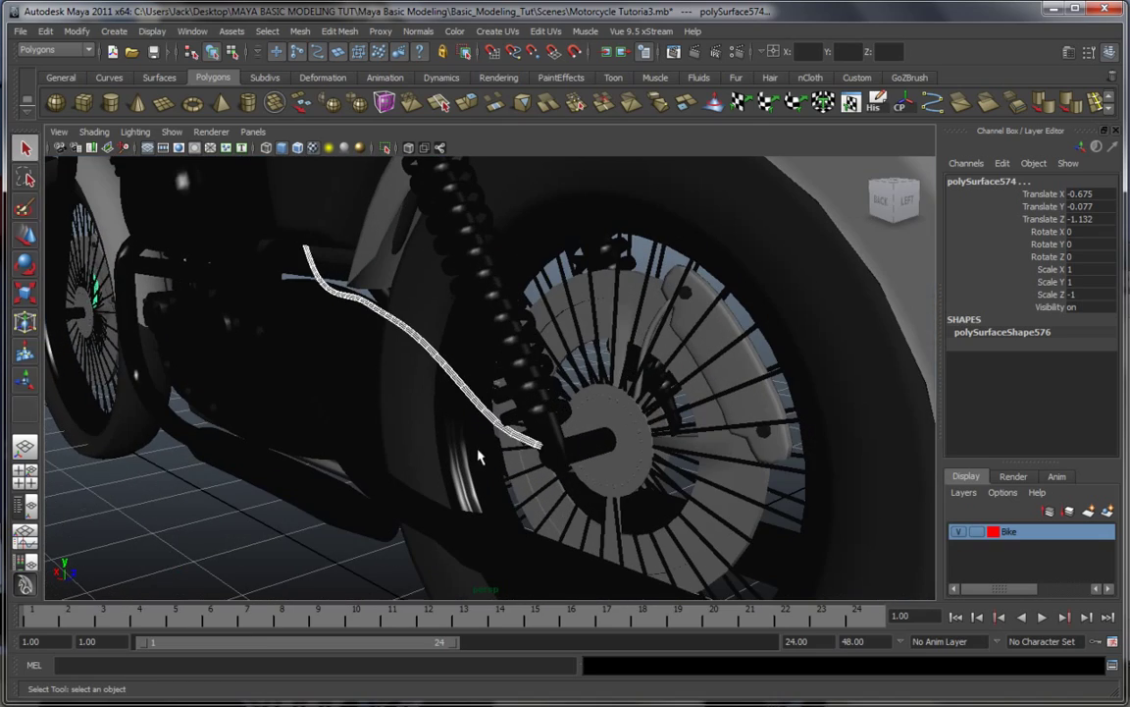
Step: Add the short curved cable beside the rear brake disc to the selection
shift+click(651, 327)
alt+drag(537, 447, 591, 434)
alt+middle_drag(591, 433, 463, 453)
scroll(504, 476, up, 2)
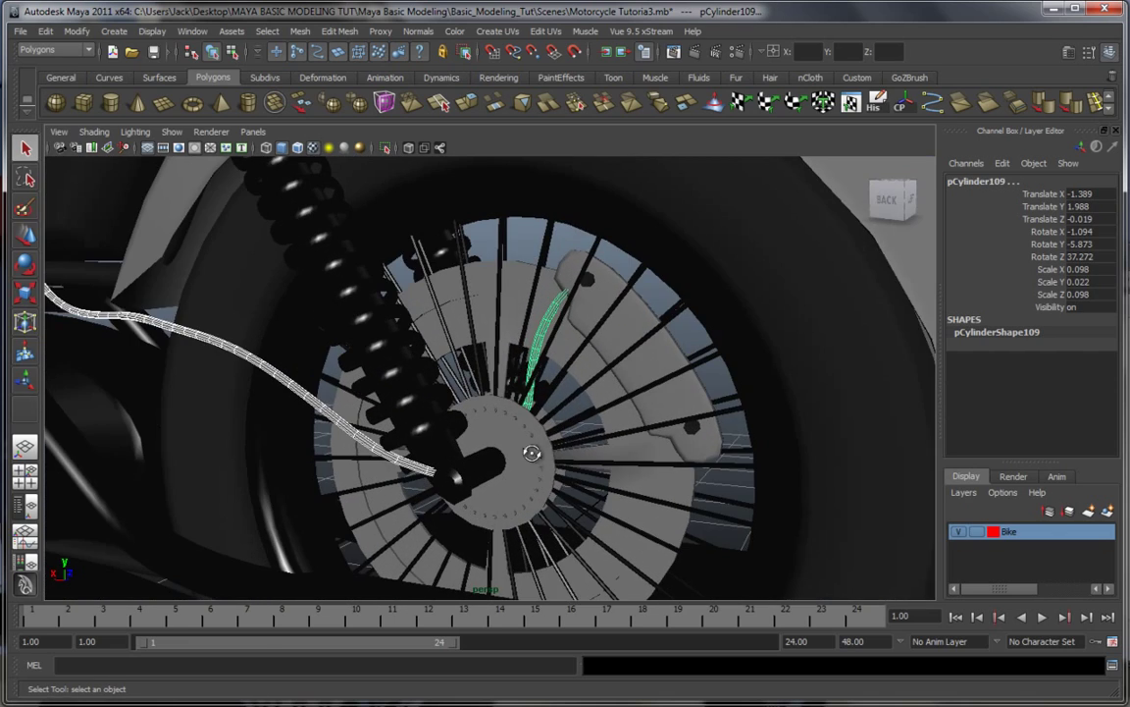
alt+drag(532, 453, 499, 451)
alt+middle_drag(499, 451, 551, 480)
Step: Add the front and rear seat sections to the selected cables and grips
scroll(550, 480, down, 4)
alt+middle_drag(392, 427, 586, 518)
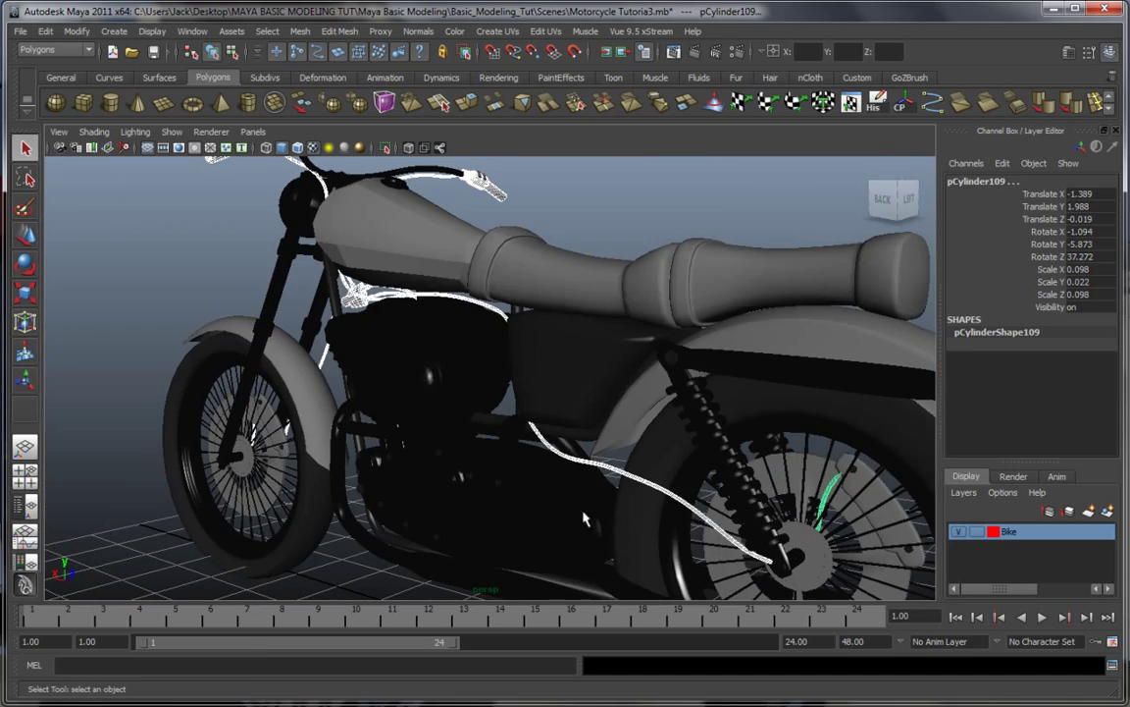
shift+click(573, 287)
shift+click(737, 270)
Step: Assign the existing Cables_Seats material to the selected cables, grips and seats, then clear the selection
alt+drag(359, 437, 386, 448)
alt+middle_drag(280, 520, 621, 444)
alt+drag(472, 445, 751, 451)
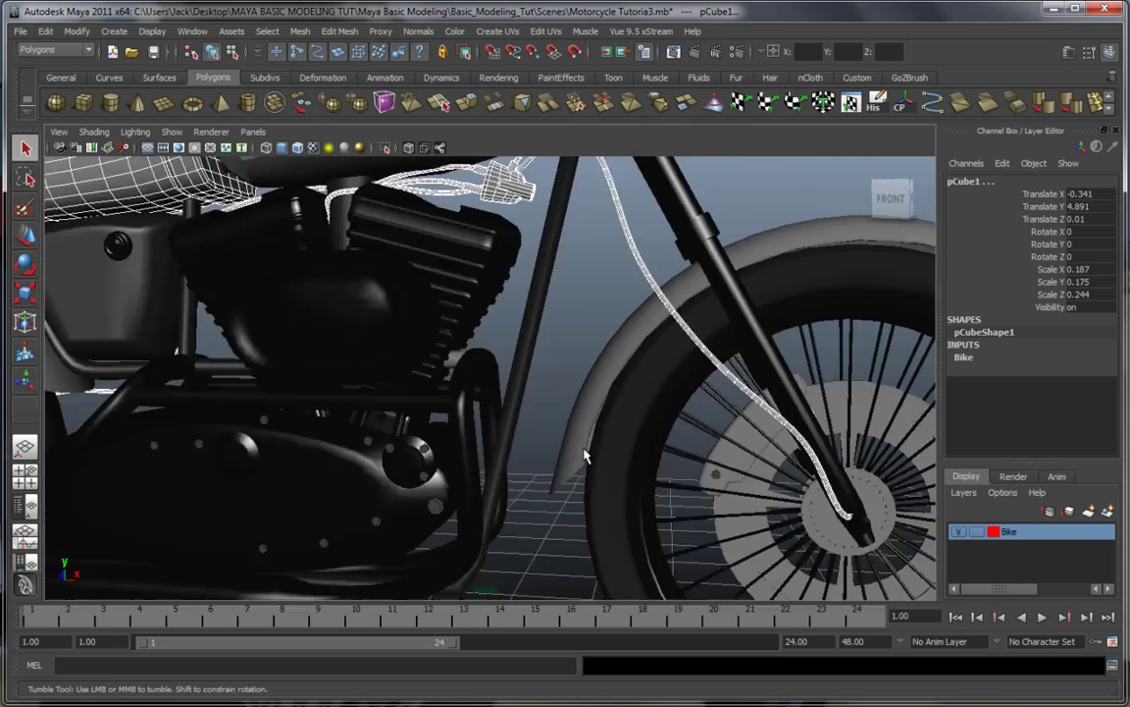
alt+drag(585, 456, 629, 453)
alt+middle_drag(397, 432, 712, 618)
alt+right_drag(462, 452, 404, 461)
alt+drag(400, 462, 518, 454)
alt+drag(429, 476, 598, 471)
alt+right_drag(401, 461, 449, 493)
alt+middle_drag(422, 476, 402, 424)
alt+right_drag(402, 424, 398, 472)
right_drag(574, 232, 566, 493)
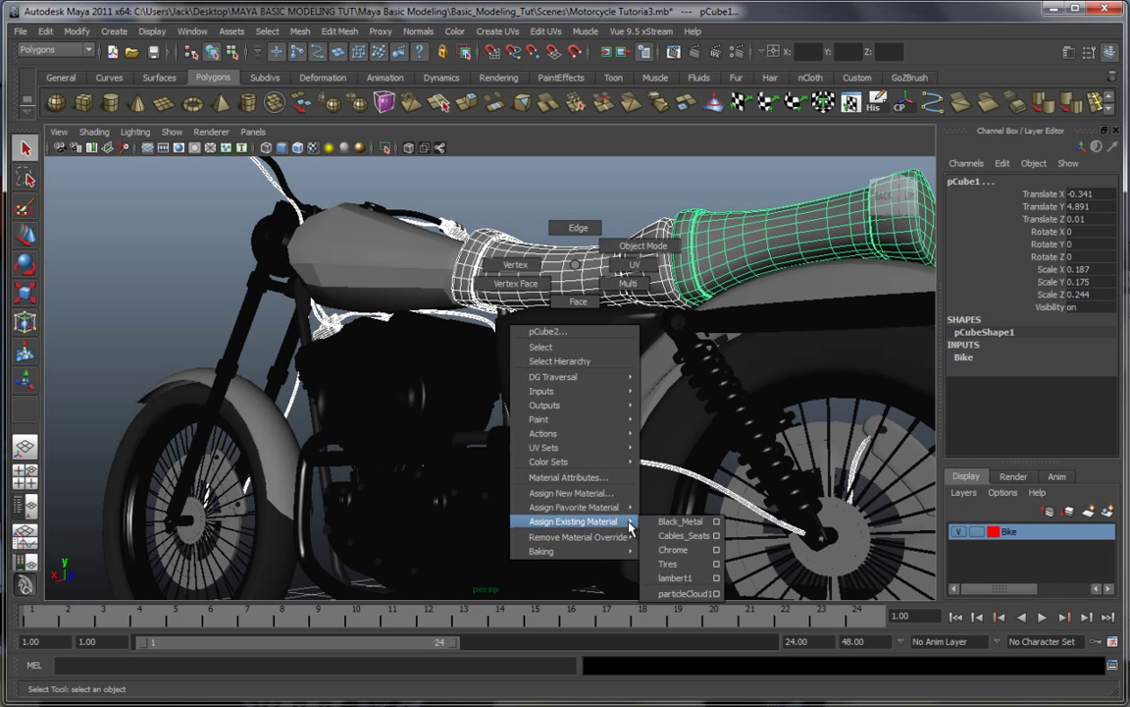
right_drag(669, 542, 671, 539)
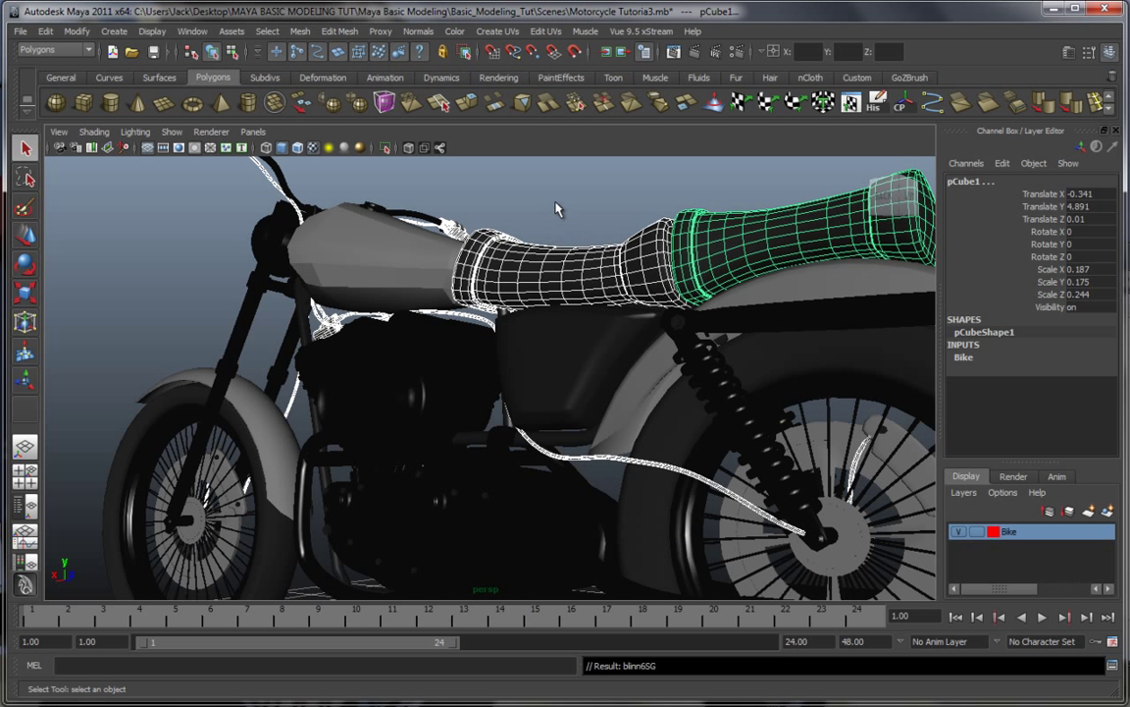
click(556, 203)
Step: Examine the seats, cables and whole motorcycle from several angles to check the assigned material
alt+drag(663, 343, 413, 379)
scroll(491, 373, down, 10)
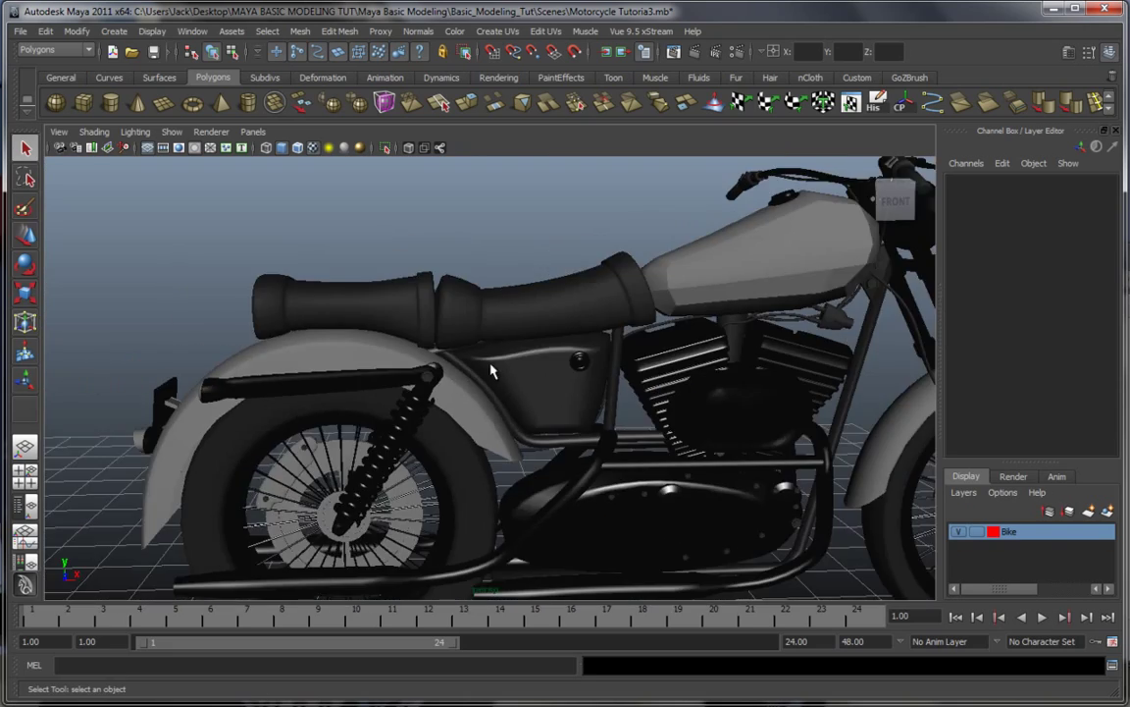
alt+middle_drag(628, 358, 474, 392)
alt+drag(474, 392, 339, 388)
alt+middle_drag(403, 387, 448, 377)
scroll(484, 400, up, 5)
alt+drag(449, 376, 502, 380)
alt+middle_drag(373, 360, 439, 356)
alt+drag(451, 373, 500, 390)
alt+middle_drag(501, 390, 485, 391)
mouse_move(485, 392)
alt+mouse_down()
mouse_move(567, 394)
mouse_move(424, 399)
mouse_move(493, 396)
alt+mouse_up()
scroll(490, 401, down, 3)
scroll(491, 400, down, 4)
alt+middle_drag(439, 397, 471, 385)
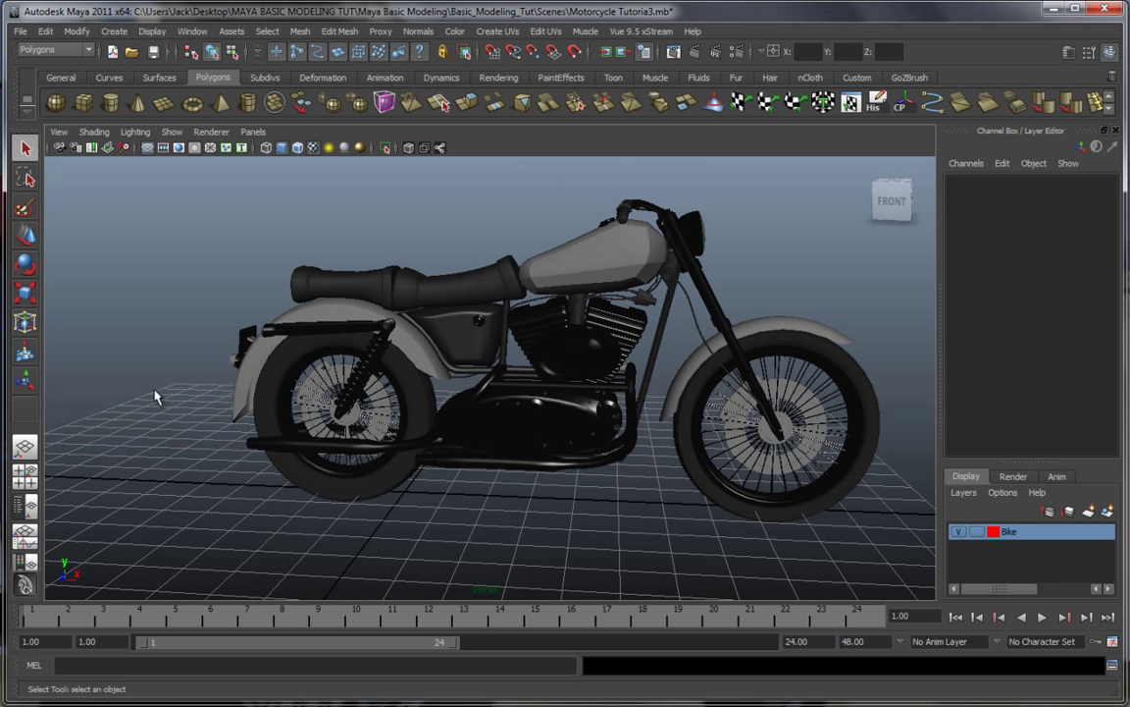
Step: Create a new Blinn material in the Hypershade and name it Red
click(24, 506)
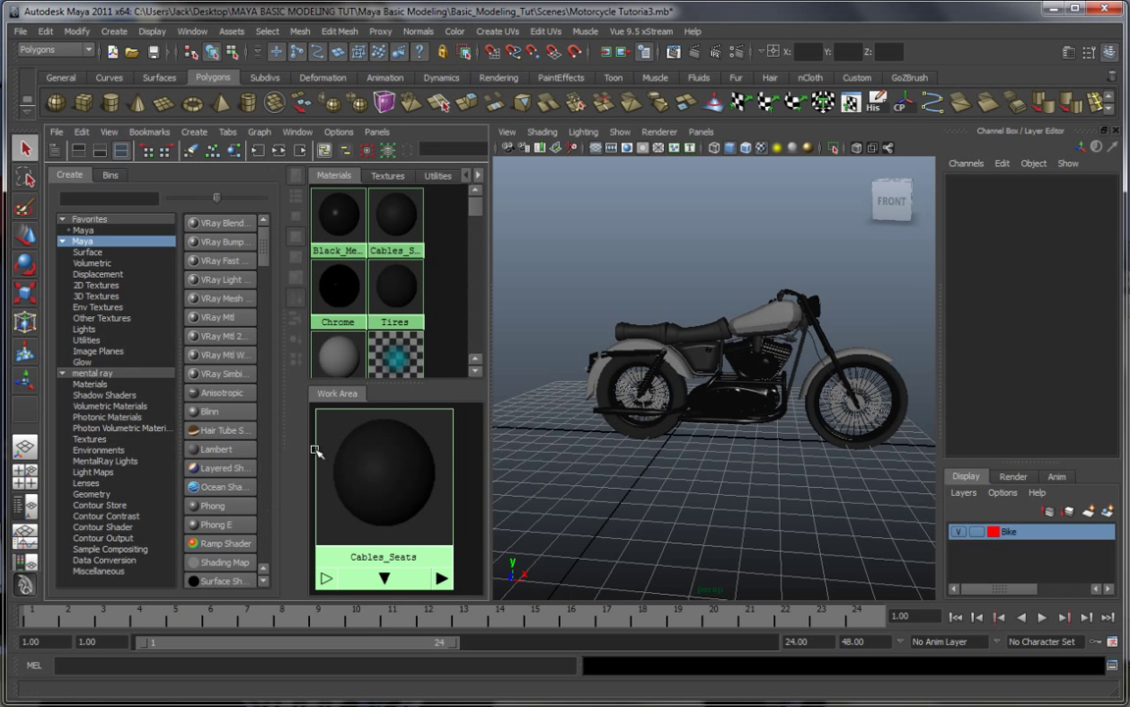
click(208, 410)
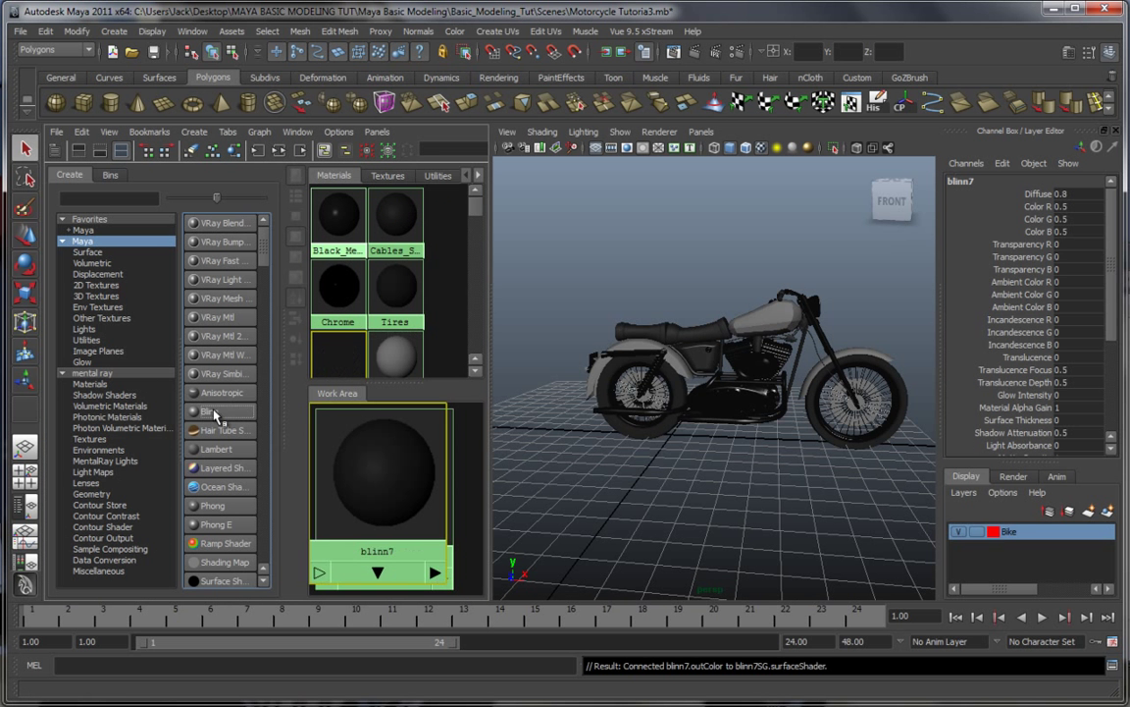
click(257, 151)
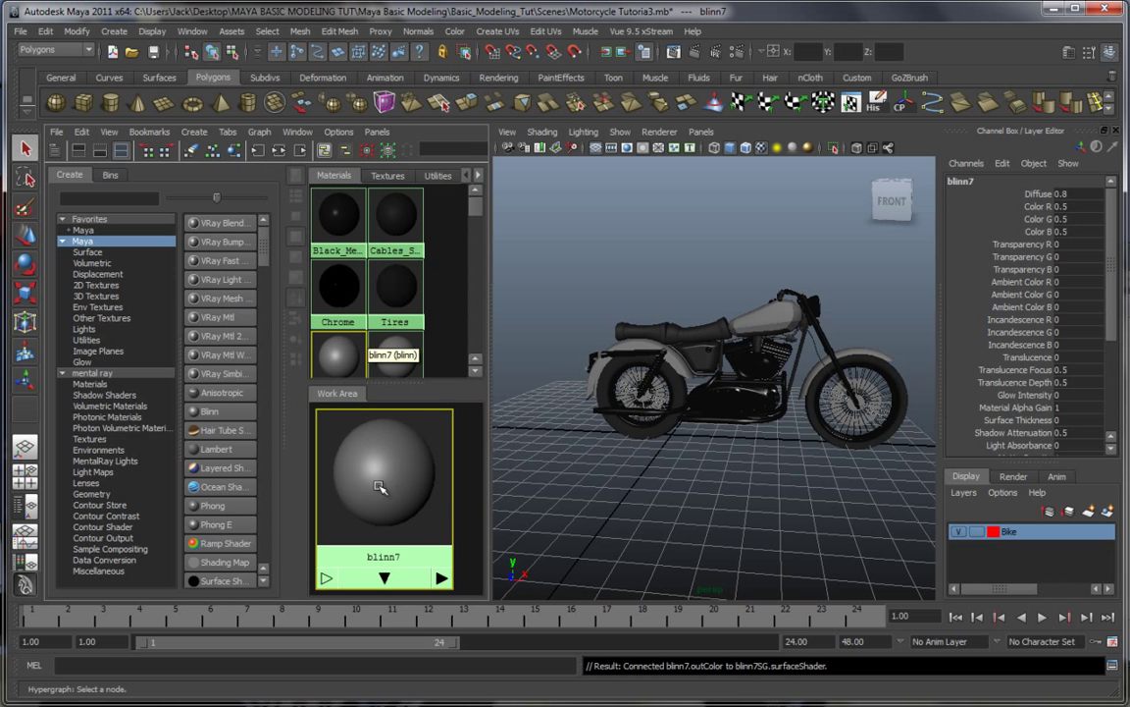
double_click(383, 485)
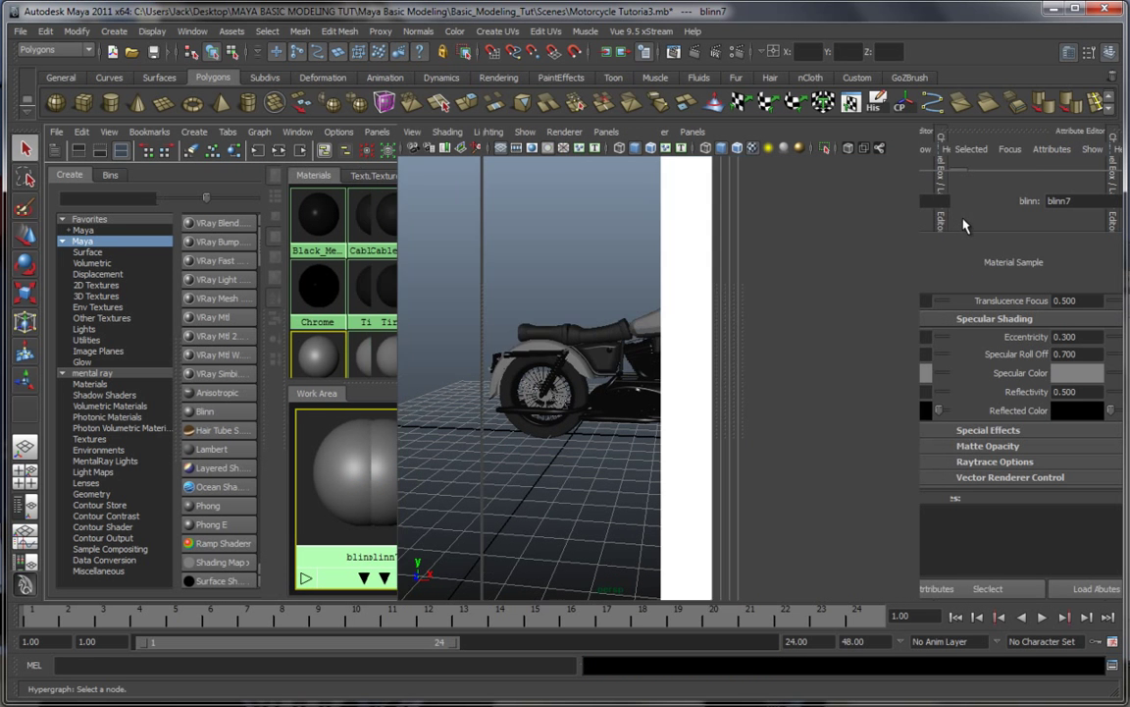
drag(935, 219, 819, 228)
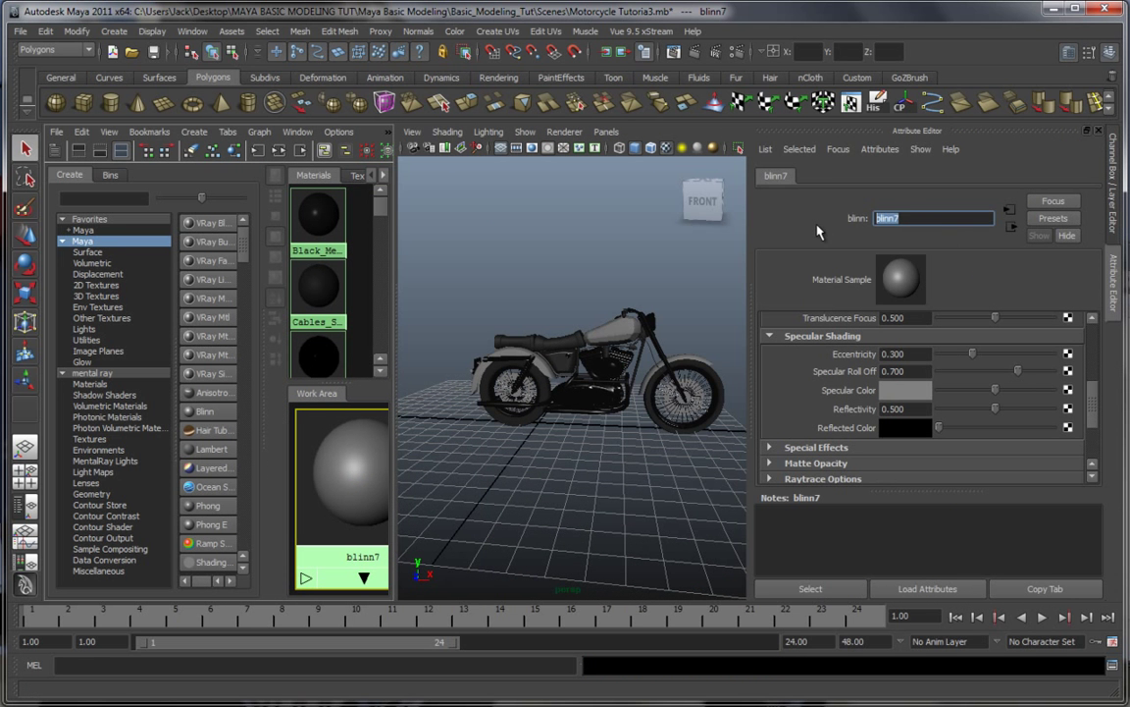
key(Return)
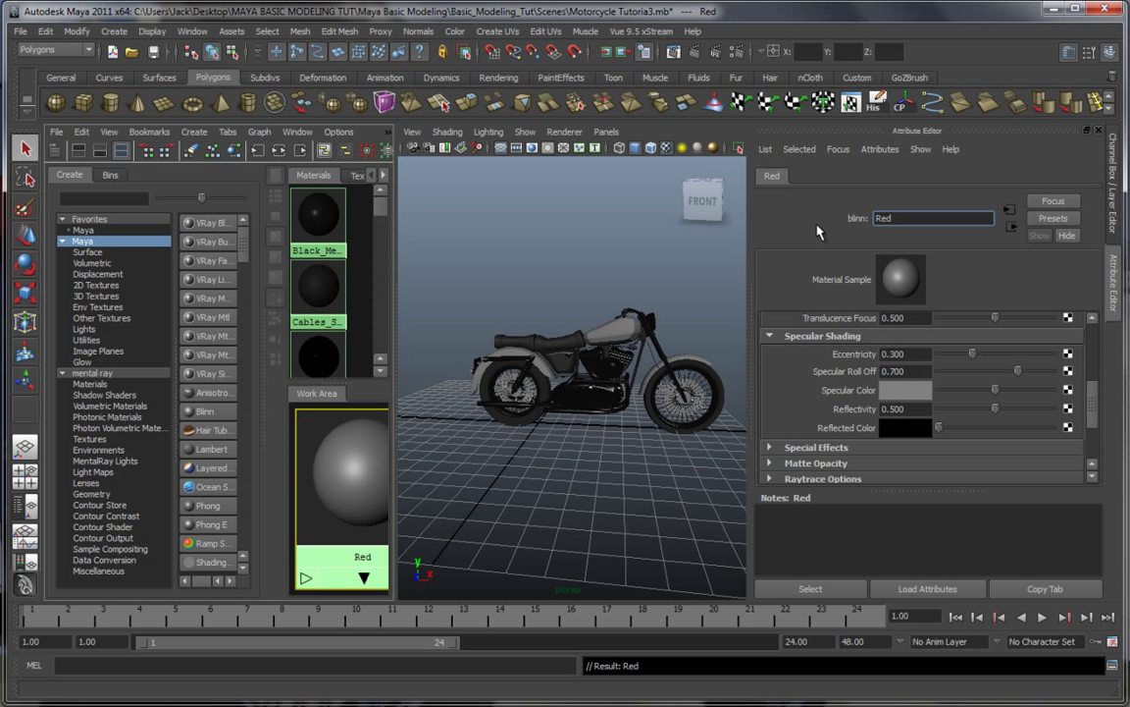
Step: Set the Red material's color to a dark red
scroll(972, 361, up, 5)
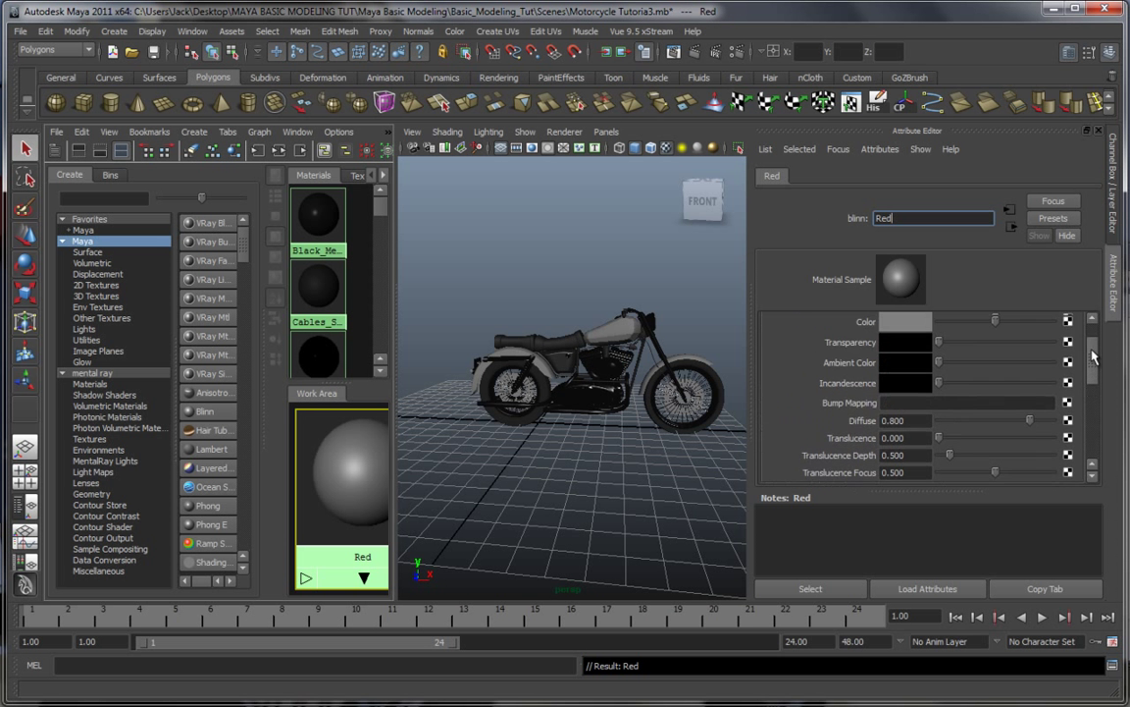
click(901, 359)
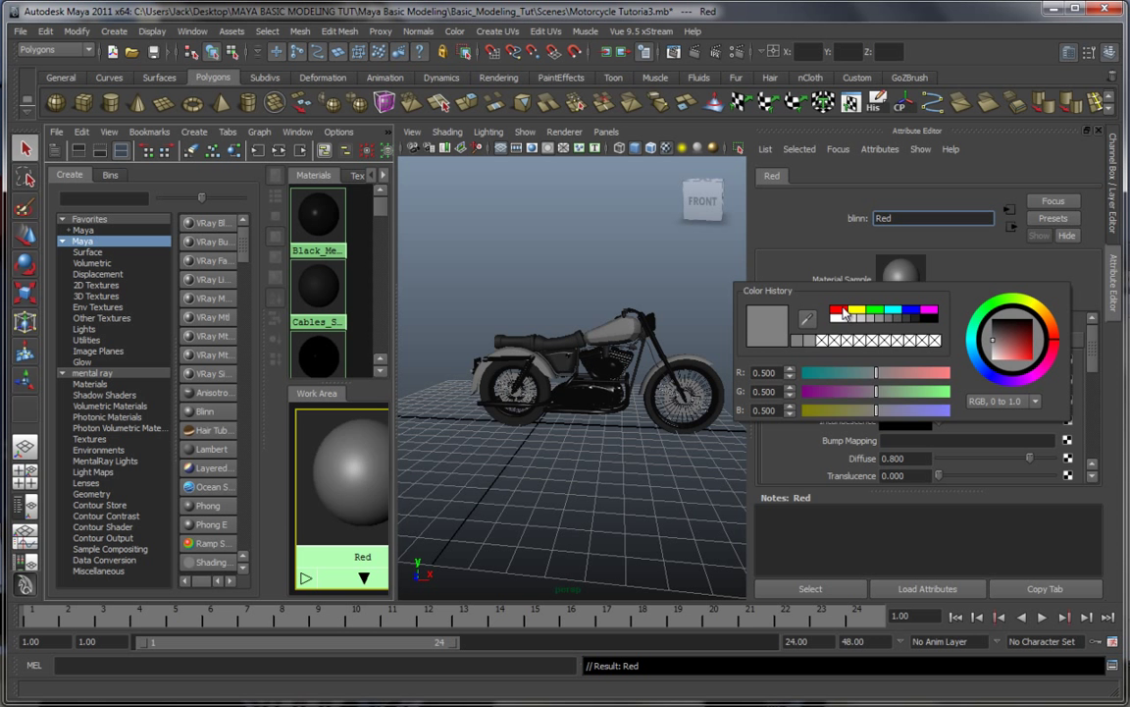
click(837, 311)
drag(1034, 359, 1037, 338)
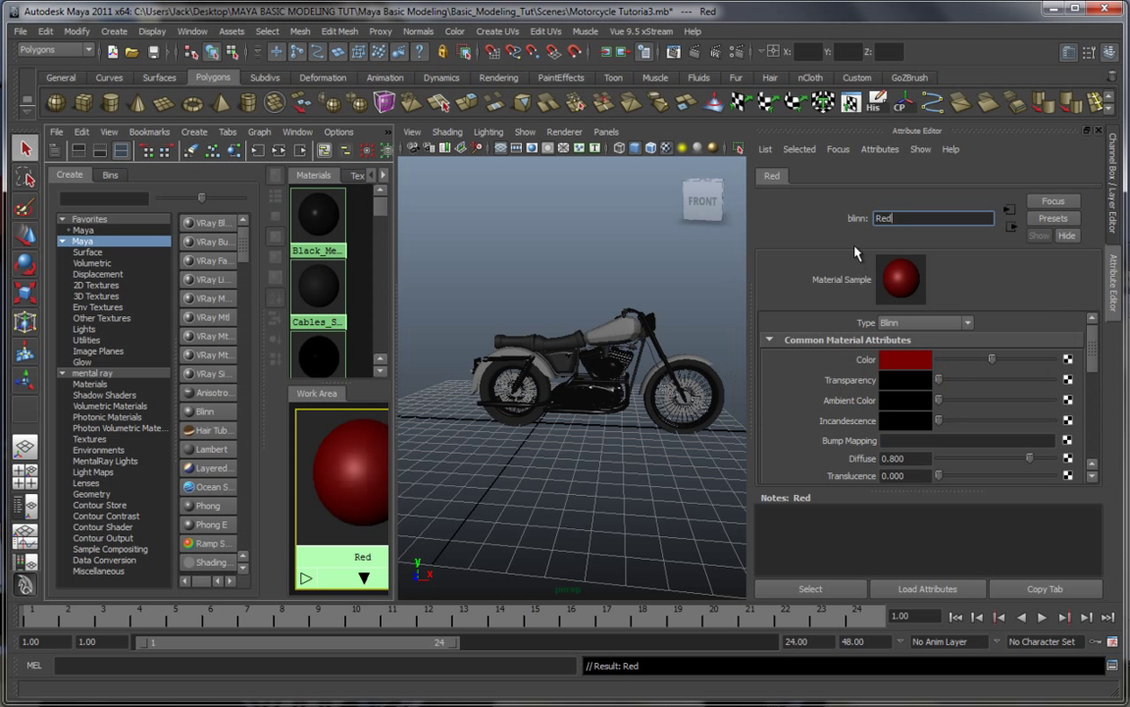
Step: Set the Red material's eccentricity to 0.350, darken its specular color and lower its reflectivity to 0.269
drag(1091, 335, 1091, 385)
drag(917, 364, 888, 364)
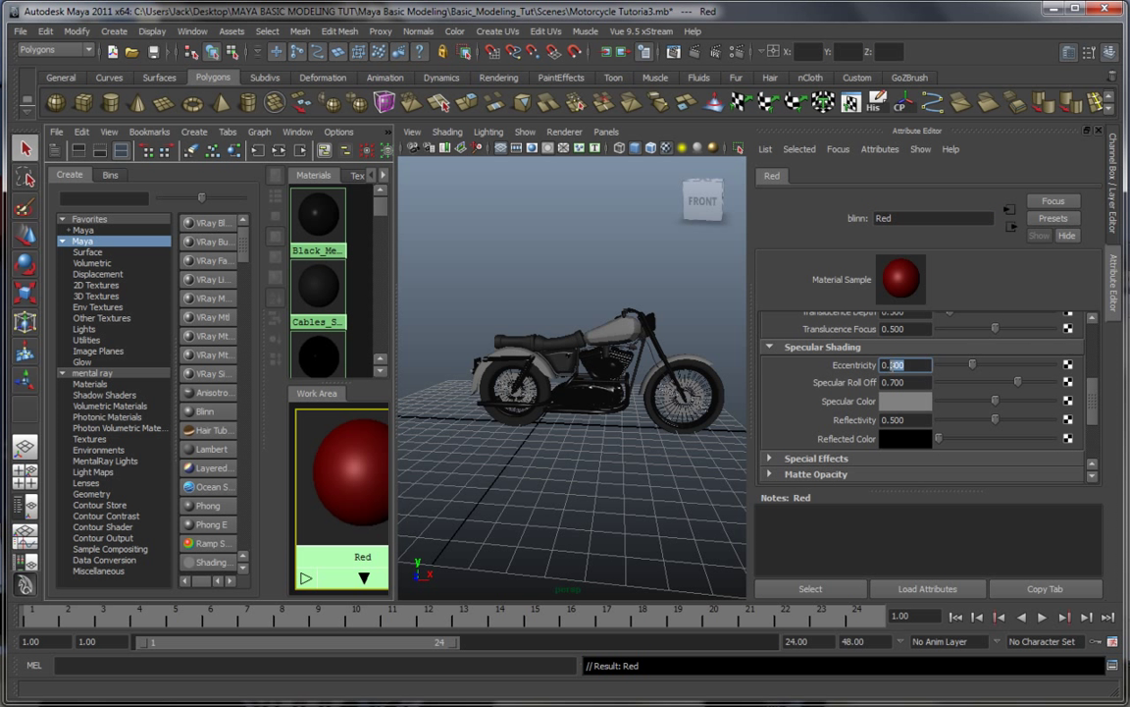
key(Return)
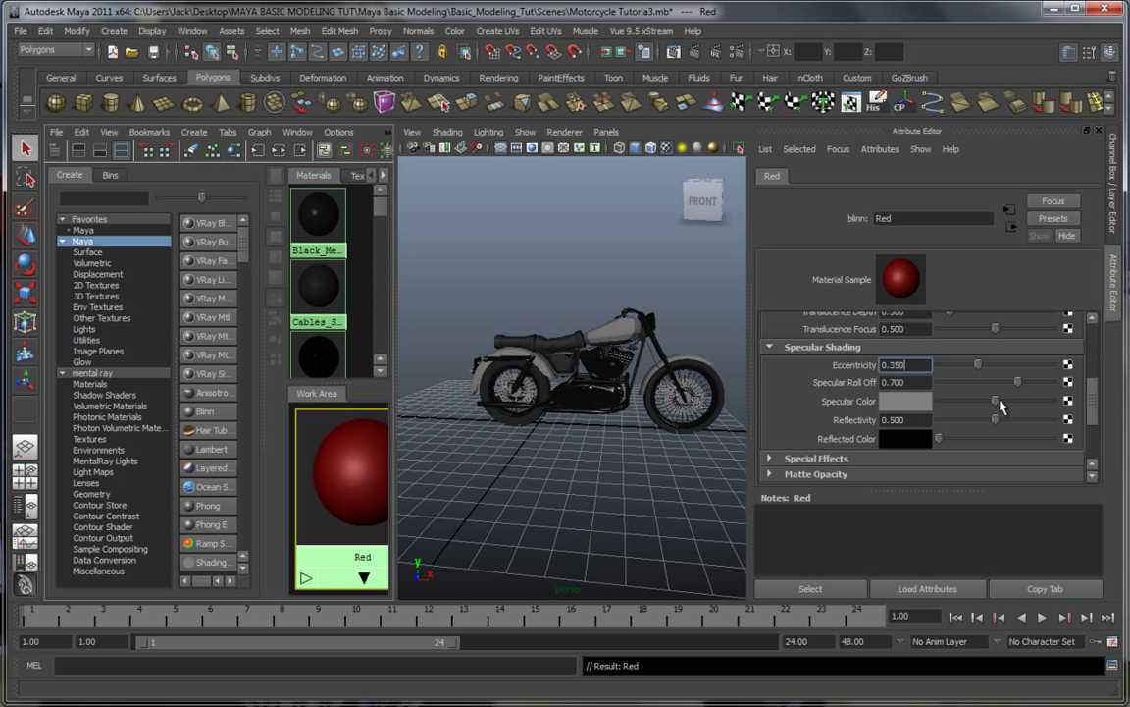
drag(997, 403, 964, 409)
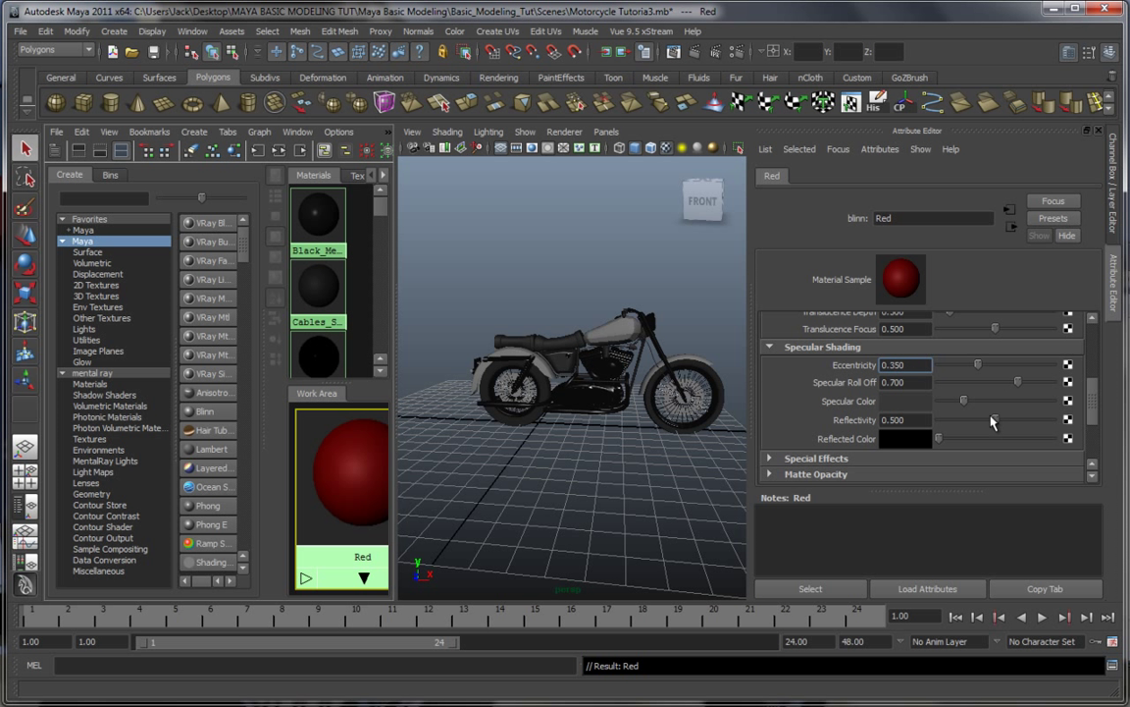
drag(994, 419, 968, 418)
Step: Select the two round lights beside the rear plate and the round tail light below it
alt+drag(621, 297, 602, 349)
scroll(603, 349, up, 5)
key(space)
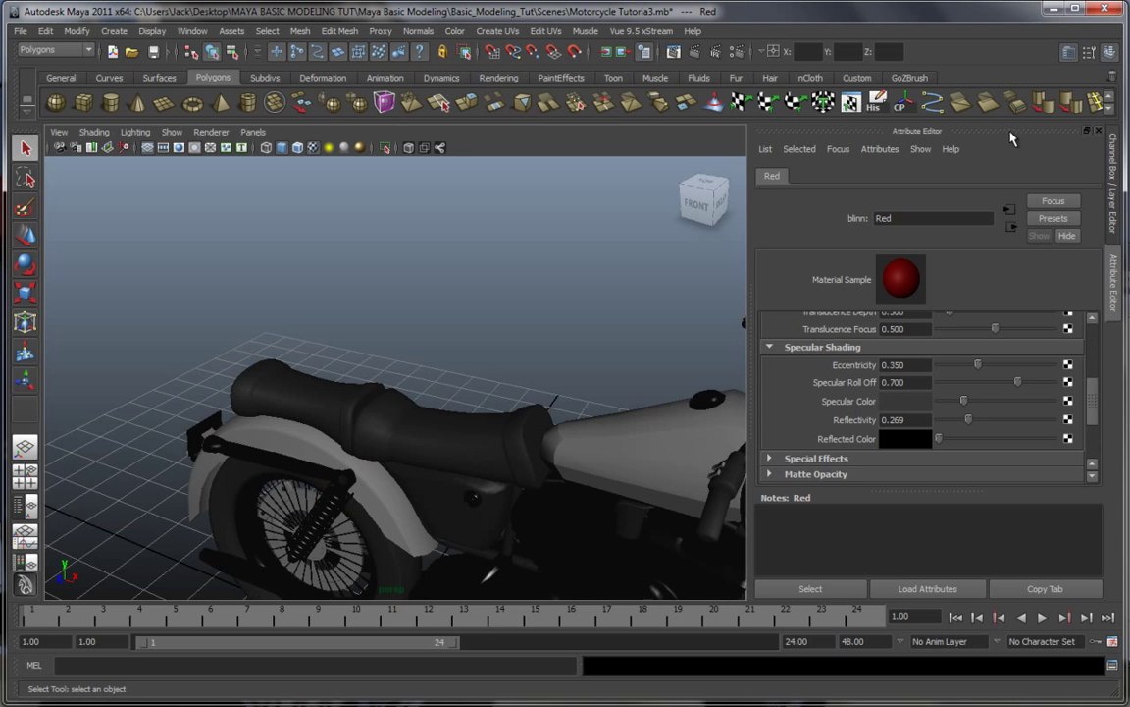
click(1068, 54)
alt+drag(646, 385, 695, 369)
alt+middle_drag(695, 369, 714, 331)
alt+drag(714, 332, 775, 340)
alt+right_drag(729, 345, 789, 349)
click(802, 332)
shift+click(701, 454)
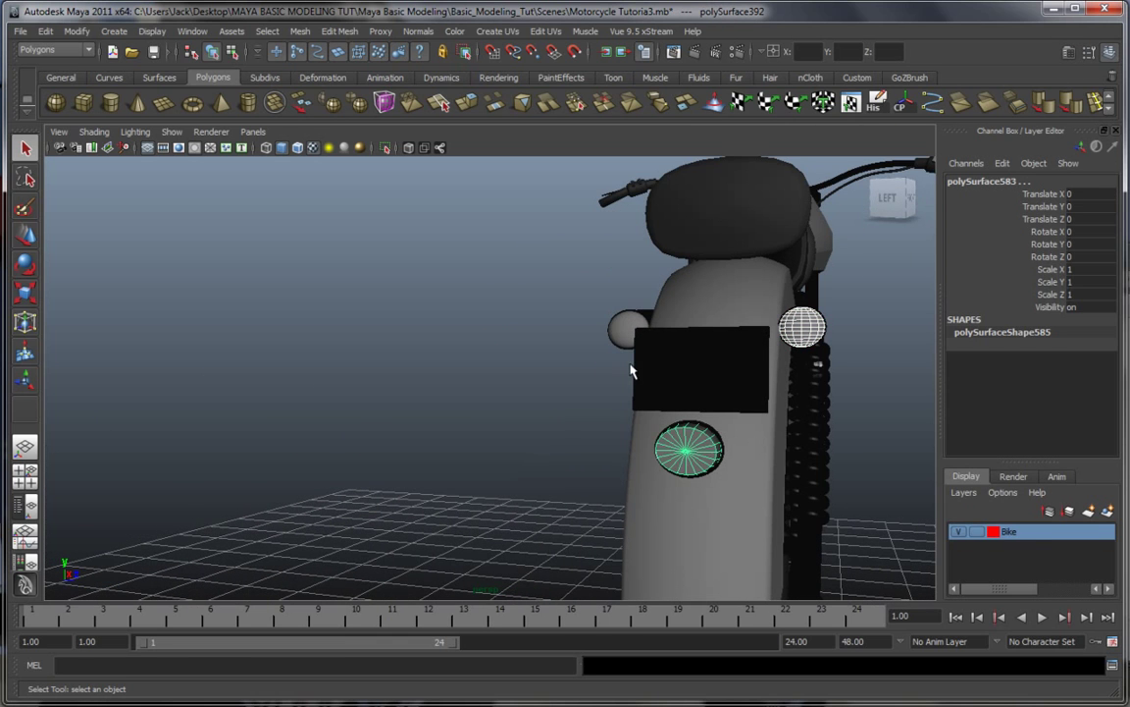
shift+click(626, 325)
Step: Add the rear and front brake calipers to the selection
alt+drag(630, 340, 777, 444)
alt+middle_drag(777, 444, 530, 409)
alt+right_drag(709, 429, 729, 412)
shift+click(746, 386)
alt+drag(618, 379, 490, 391)
alt+right_drag(646, 393, 535, 381)
alt+middle_drag(535, 380, 552, 435)
shift+click(616, 404)
Step: Add the two small switch buttons on one handlebar control housing to the selection
alt+right_drag(555, 424, 498, 349)
alt+middle_drag(514, 359, 591, 481)
alt+drag(573, 417, 695, 416)
alt+middle_drag(687, 413, 573, 434)
scroll(573, 433, up, 8)
alt+middle_drag(716, 434, 613, 430)
scroll(614, 430, up, 3)
shift+click(812, 365)
shift+click(792, 358)
alt+drag(353, 398, 633, 416)
alt+middle_drag(418, 418, 694, 422)
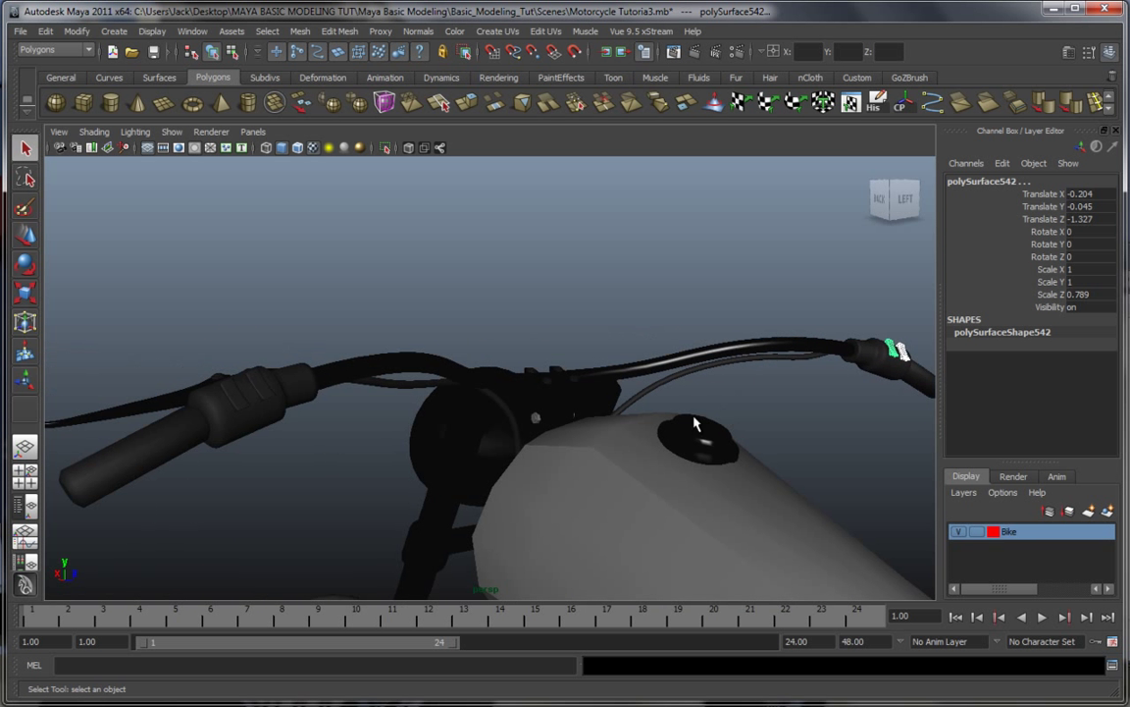
alt+drag(694, 424, 354, 424)
shift+click(373, 398)
key(ctrl+z)
Step: Assign the existing Red material to the selected lights, brake calipers and switch buttons, then clear the selection
alt+middle_drag(649, 423, 343, 420)
scroll(471, 429, up, 4)
right_drag(520, 352, 618, 651)
click(644, 474)
Step: Separate the opposite handlebar control housing into individual meshes so its switch buttons are independent objects
scroll(315, 477, down, 4)
alt+middle_drag(108, 444, 628, 439)
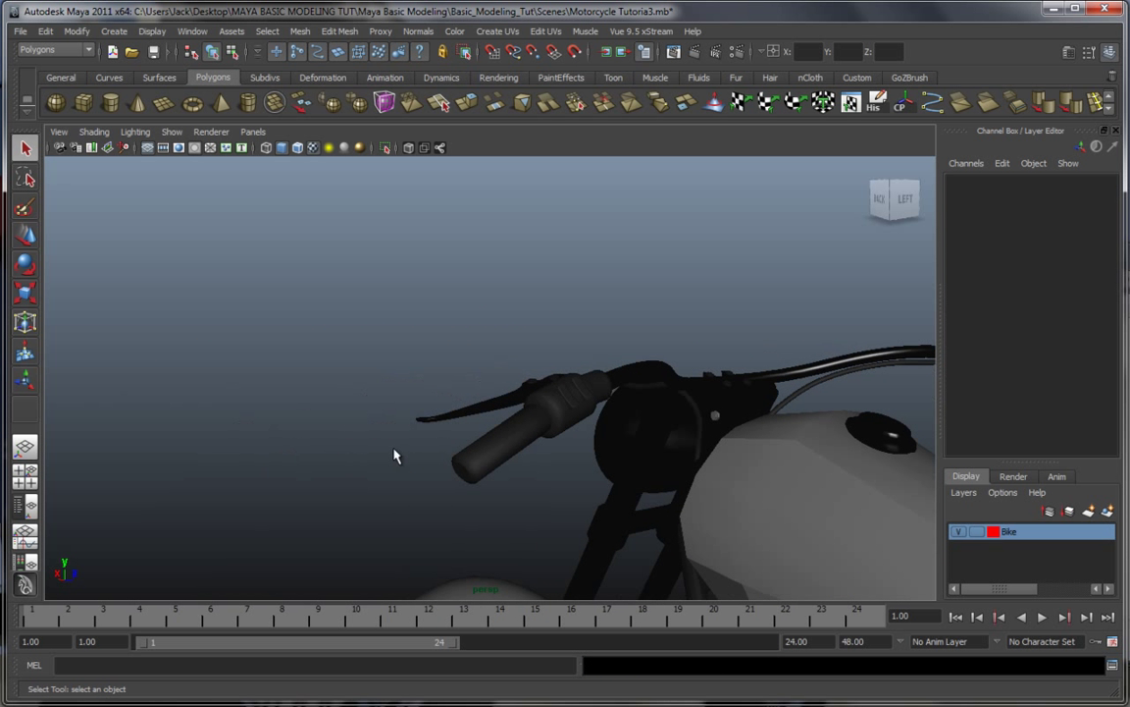
click(545, 404)
click(308, 105)
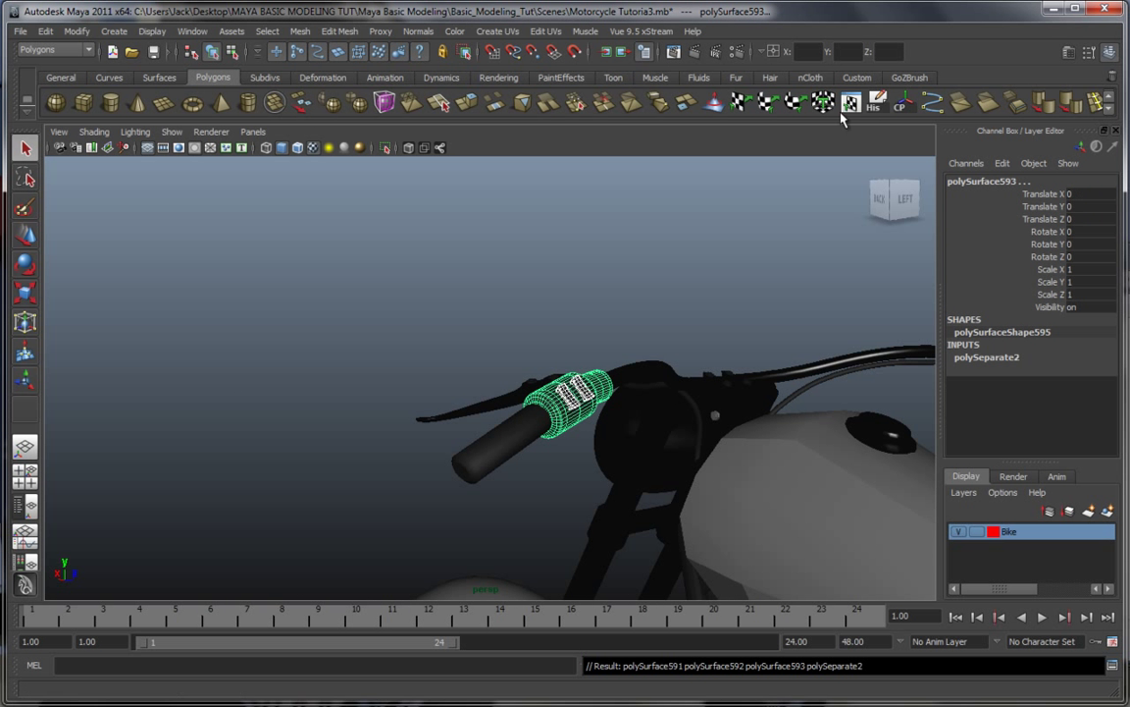
click(925, 105)
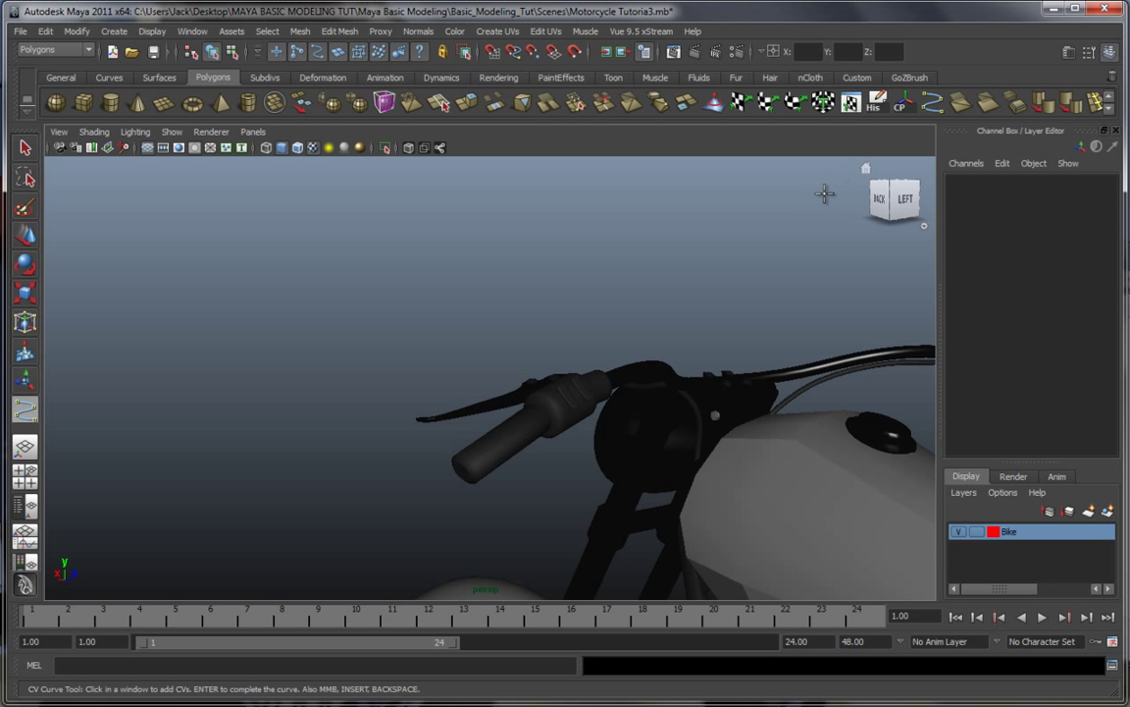
key(ctrl+z)
key(q)
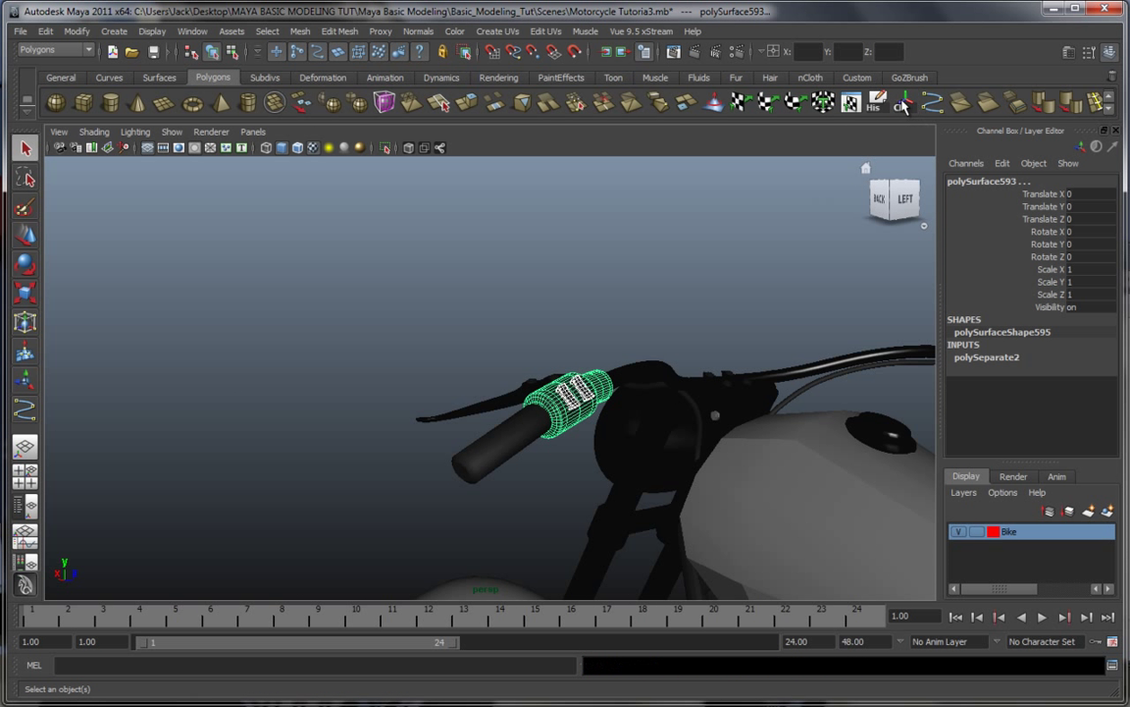
Step: Assign the existing Red material to the separated switch buttons on the handlebar housing and clear the selection
click(618, 280)
click(579, 398)
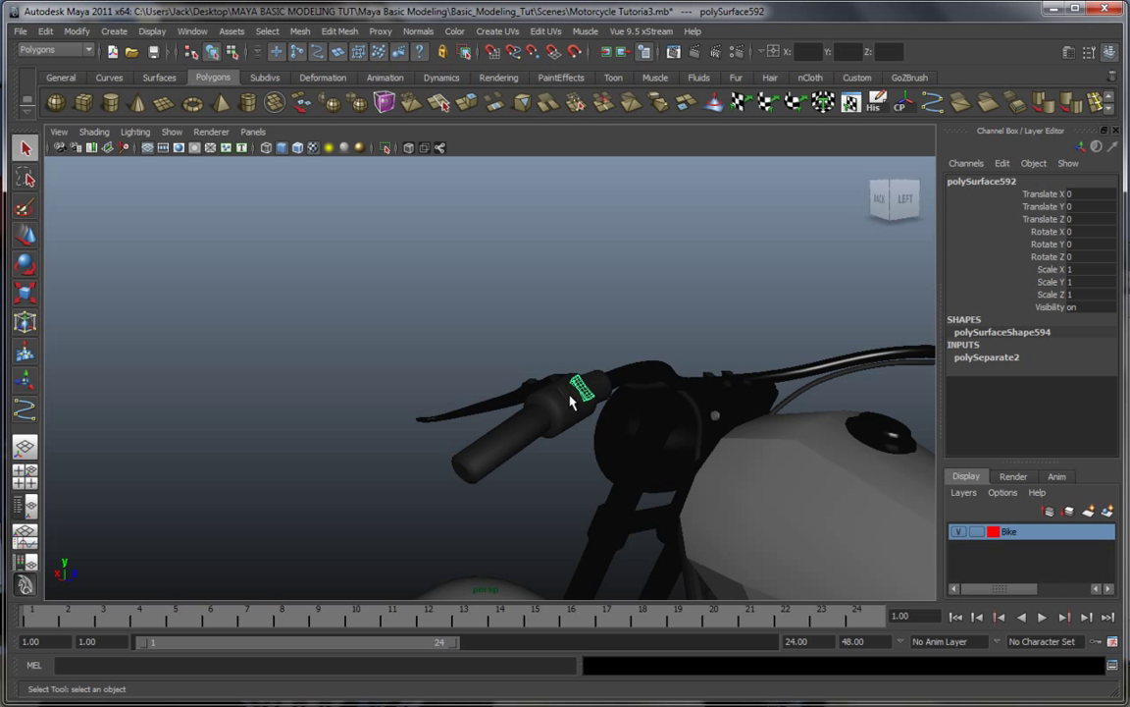
right_drag(569, 395, 671, 696)
click(661, 330)
Step: Examine the motorcycle from several angles, checking the red parts and looking for surfaces that still need a material
scroll(666, 330, down, 8)
alt+drag(598, 380, 658, 371)
alt+middle_drag(655, 369, 534, 308)
alt+drag(601, 355, 345, 374)
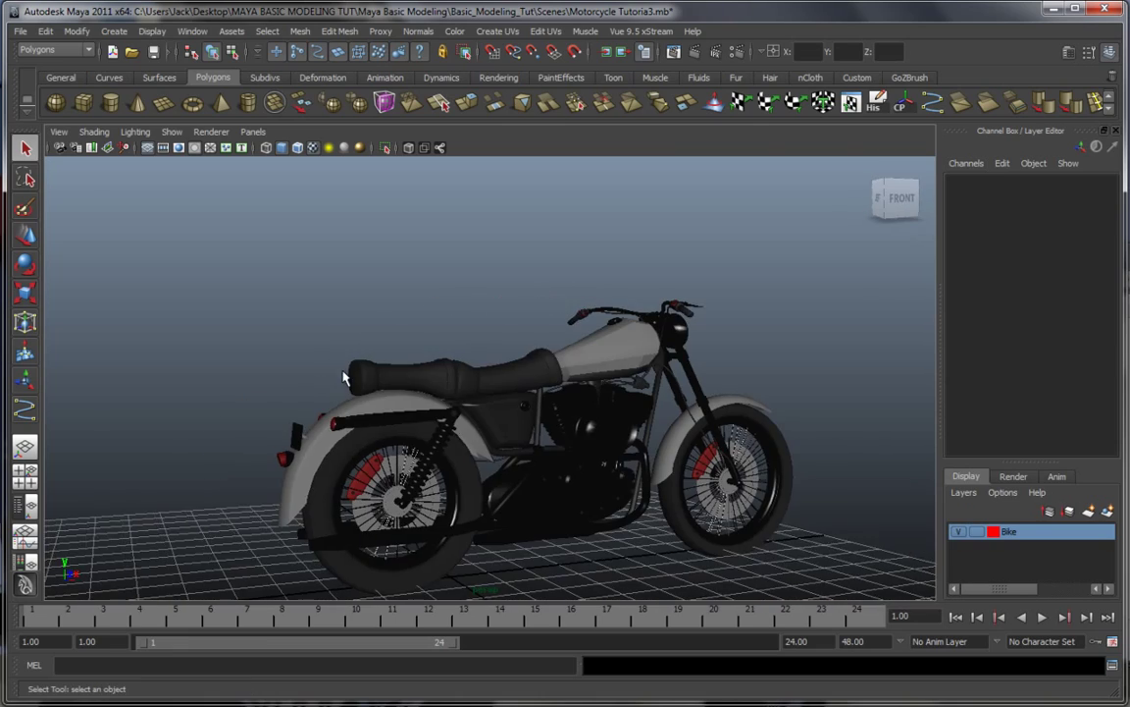
alt+middle_drag(593, 381, 497, 340)
alt+drag(498, 343, 541, 412)
scroll(556, 393, up, 2)
alt+drag(569, 319, 586, 393)
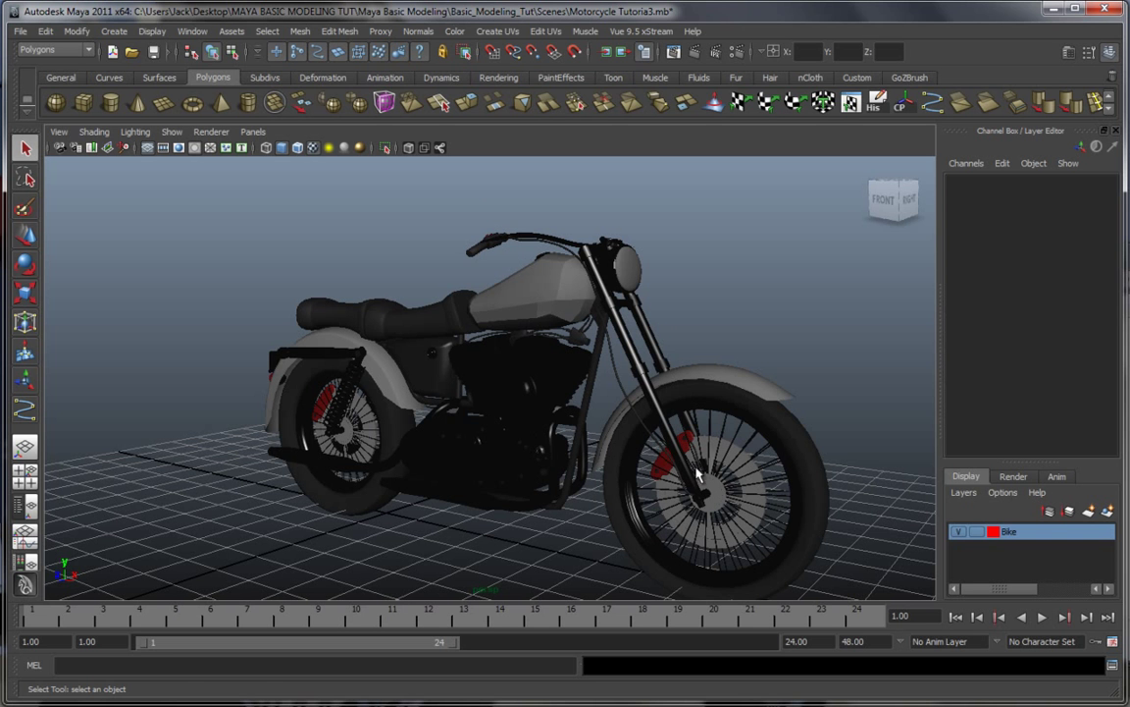
alt+middle_drag(675, 520, 596, 474)
scroll(636, 479, up, 4)
alt+drag(636, 480, 604, 453)
alt+drag(461, 456, 569, 459)
alt+middle_drag(557, 472, 543, 482)
alt+middle_drag(461, 433, 503, 468)
scroll(504, 468, up, 1)
scroll(503, 468, down, 4)
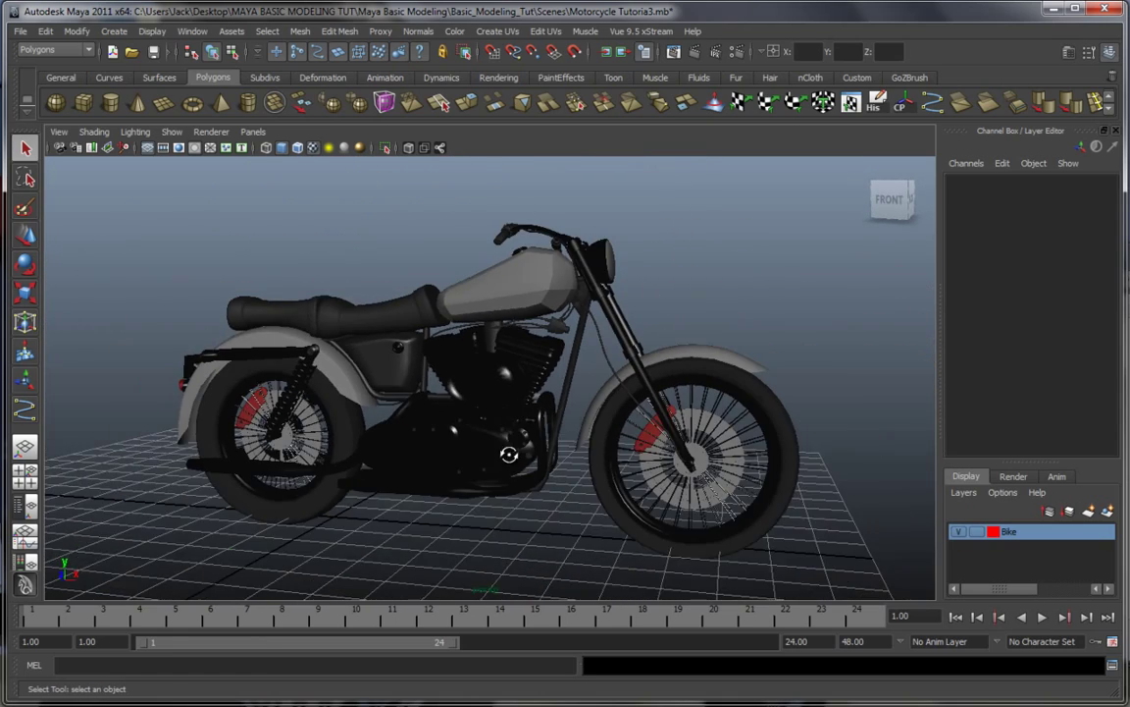